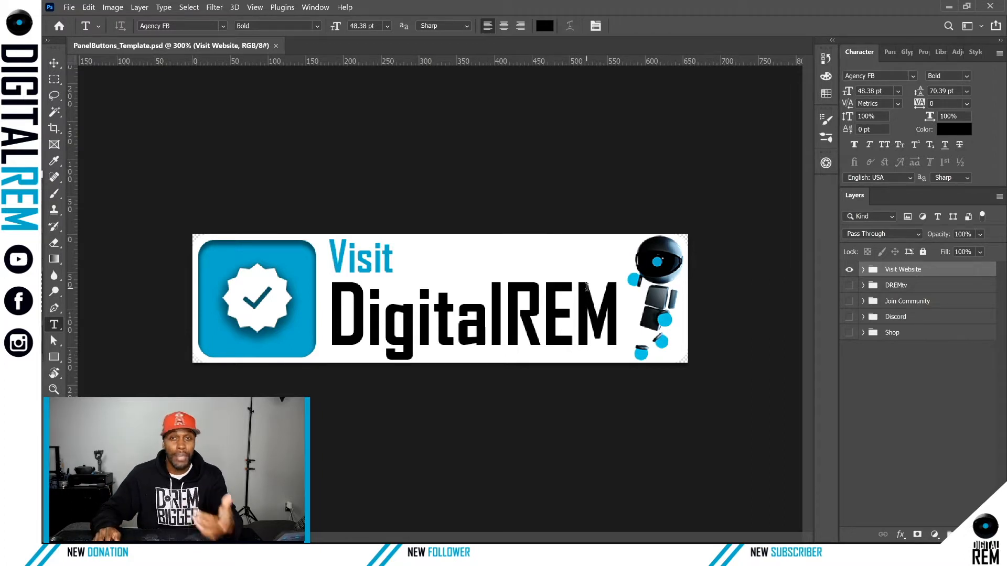
Preview the DREMtv, Join Community, Discord and Shop button designs by showing one layer group at a time
left_click(848, 270)
left_click(850, 286)
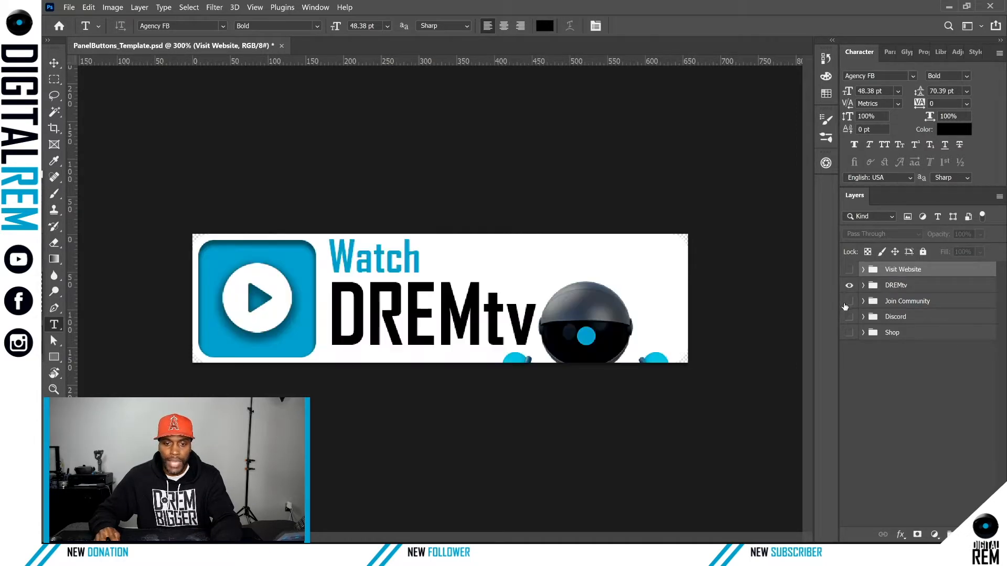
left_click(848, 302)
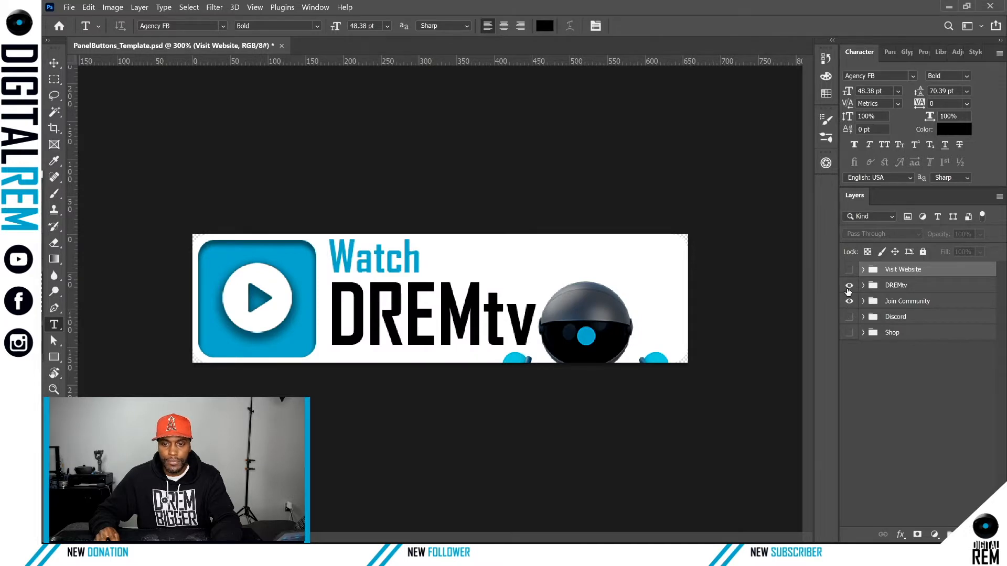
left_click(849, 285)
left_click(848, 302)
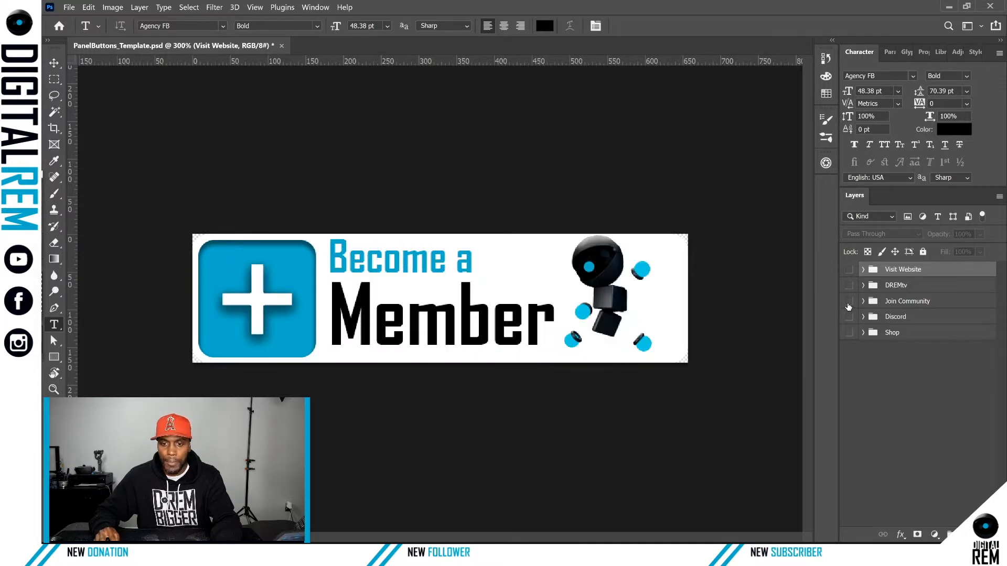
left_click(849, 317)
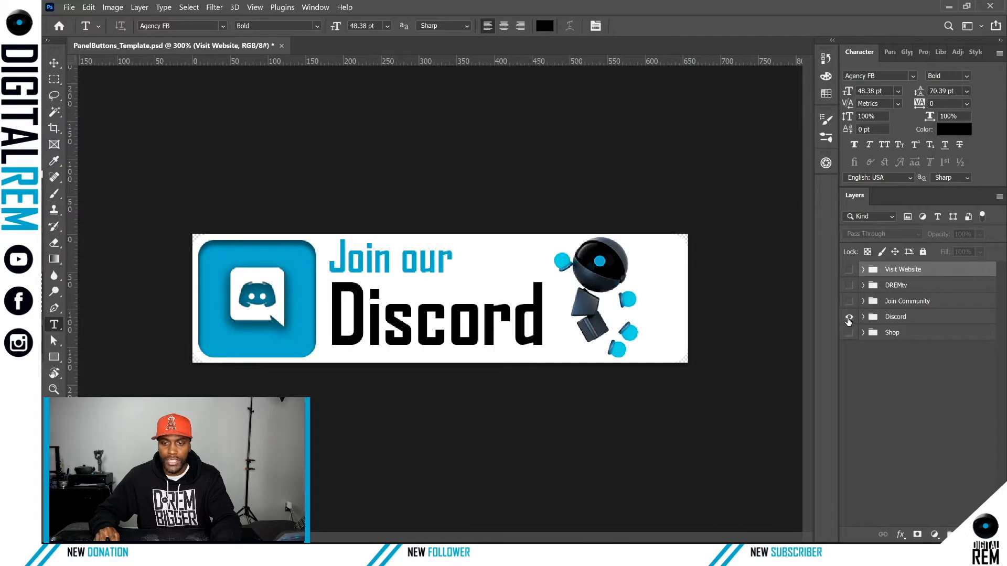
left_click(849, 317)
left_click(849, 333)
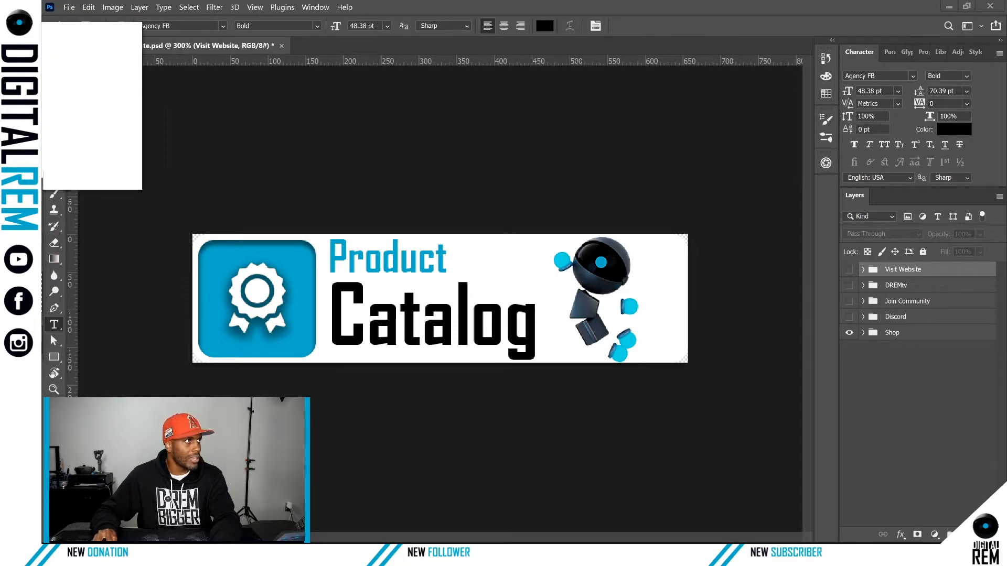
Switch to the browser with the Twitch channel page and examine how the panel buttons look below the About section
left_click_drag(42, 67, 79, 93)
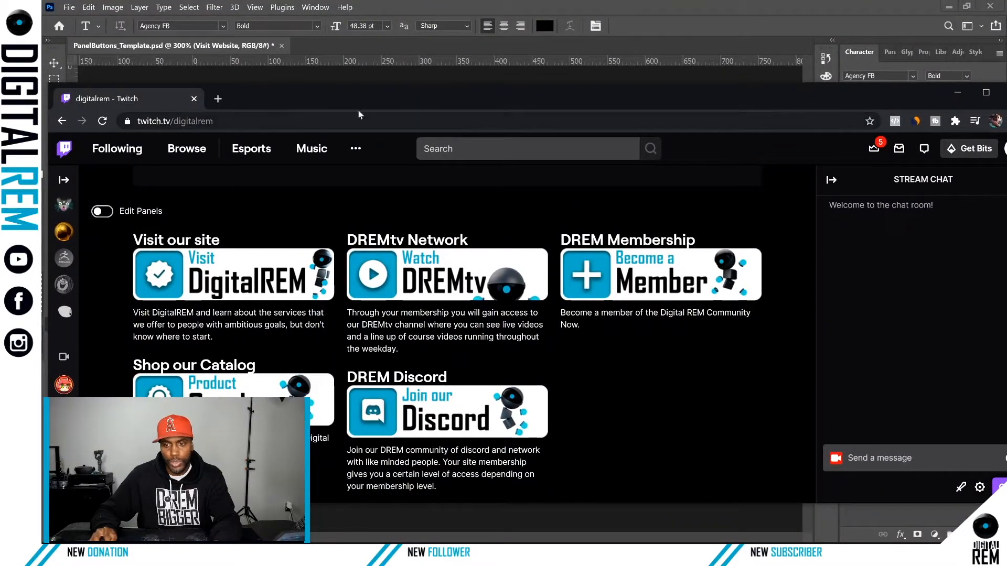
left_click_drag(448, 94, 435, 61)
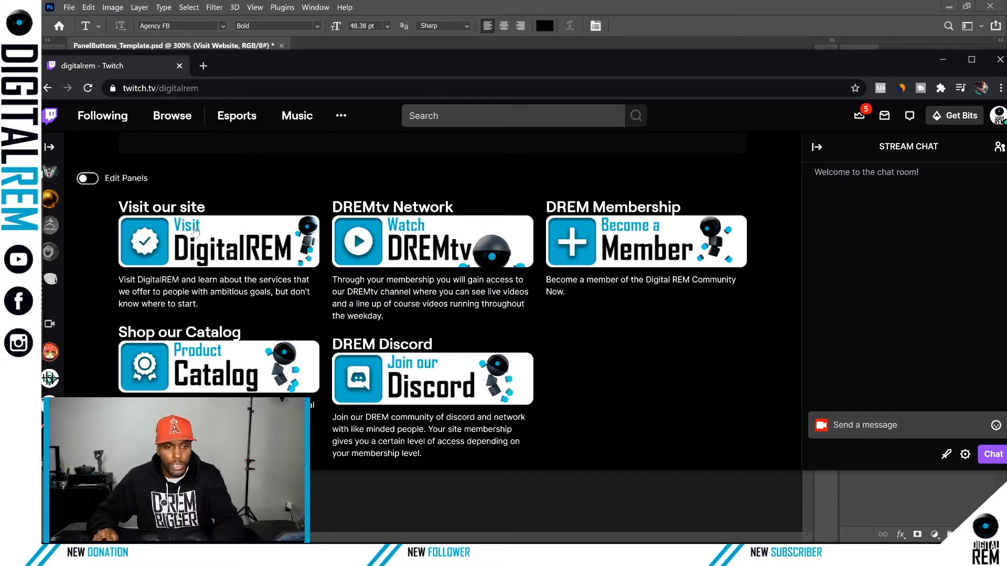
scroll(203, 232, "up", 1)
scroll(203, 232, "up", 2)
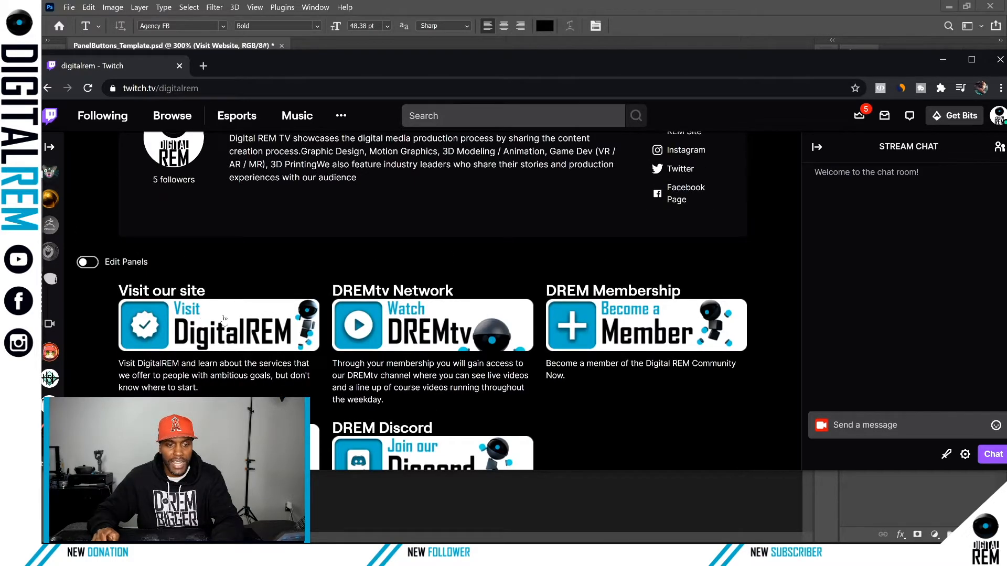
scroll(224, 312, "up", 2)
scroll(226, 307, "up", 3)
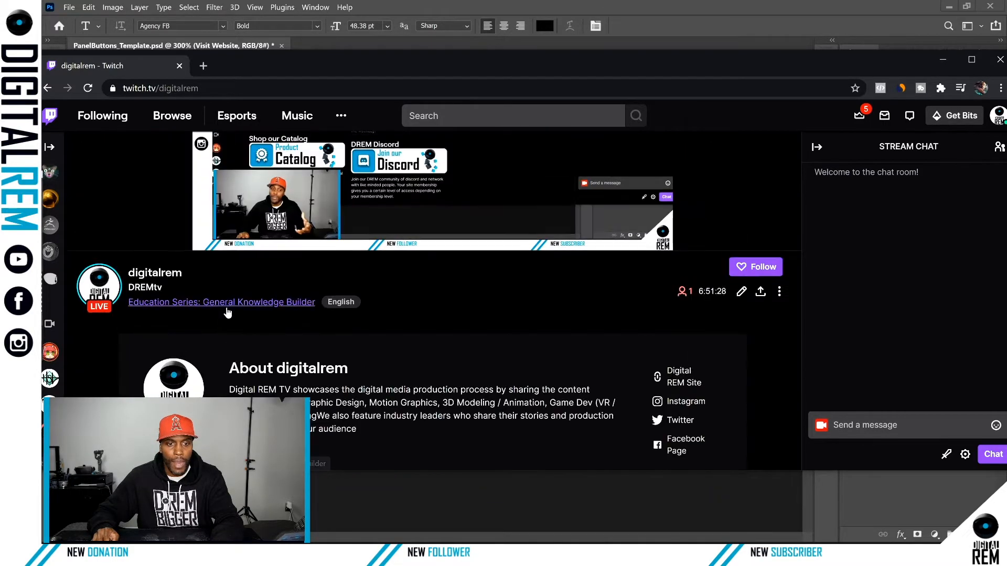
scroll(227, 309, "down", 3)
scroll(226, 312, "down", 2)
scroll(217, 309, "up", 8)
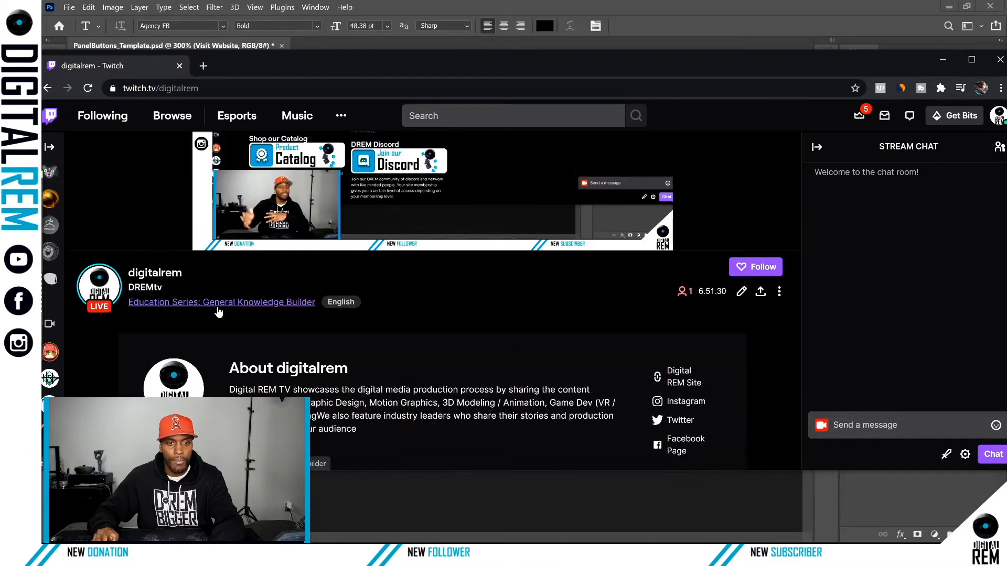
scroll(217, 309, "down", 8)
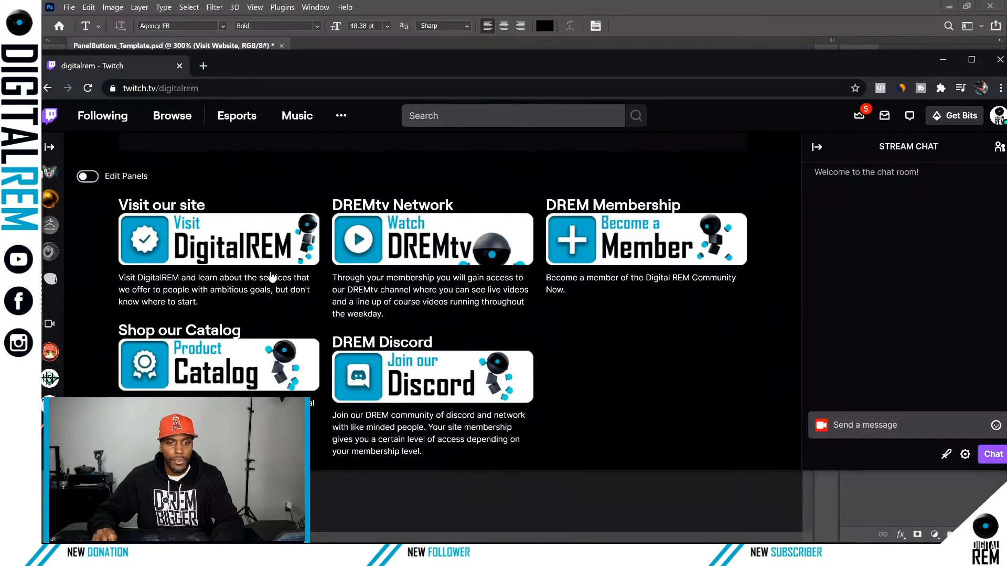
scroll(487, 315, "up", 3)
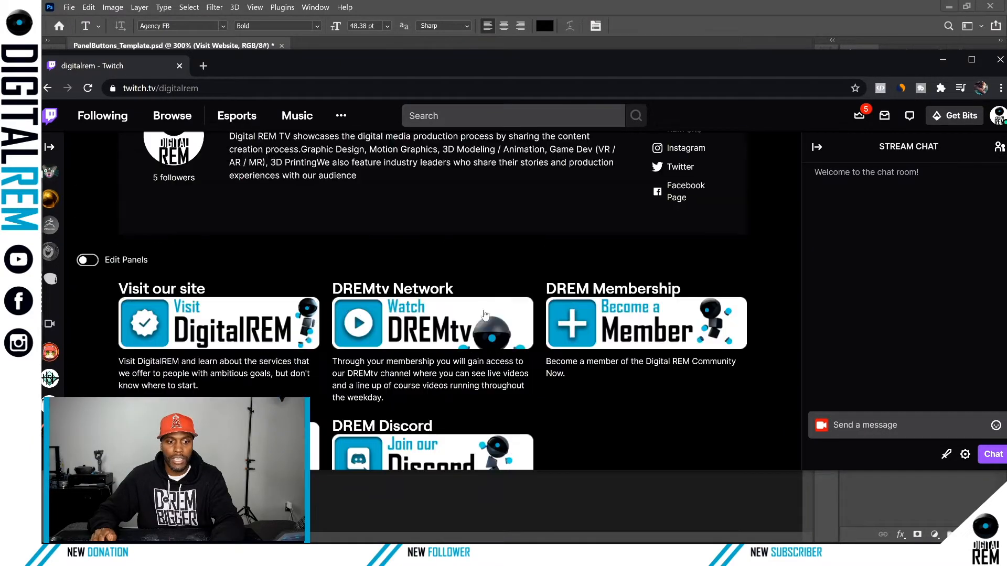
scroll(394, 333, "down", 3)
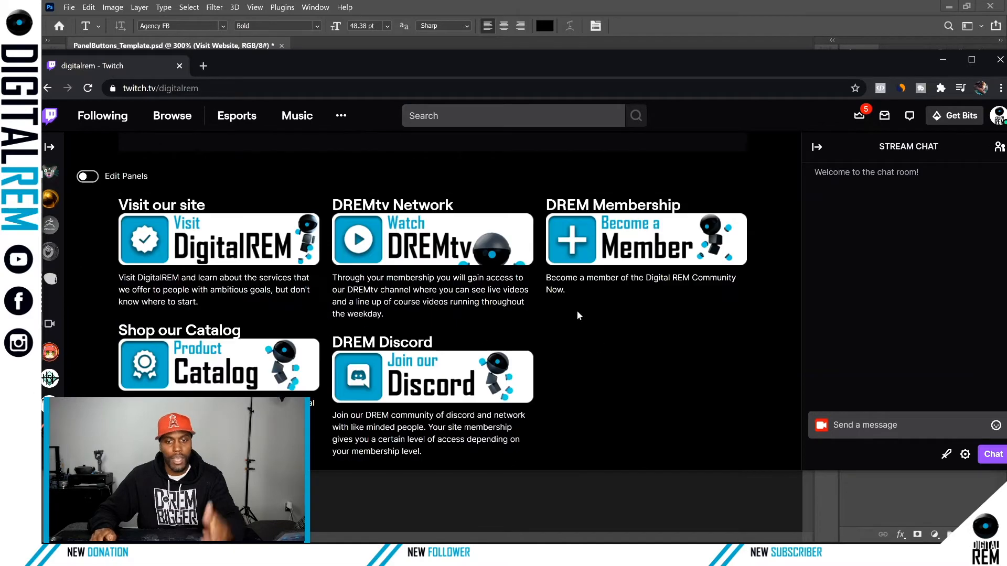
scroll(477, 328, "up", 3)
scroll(476, 328, "down", 3)
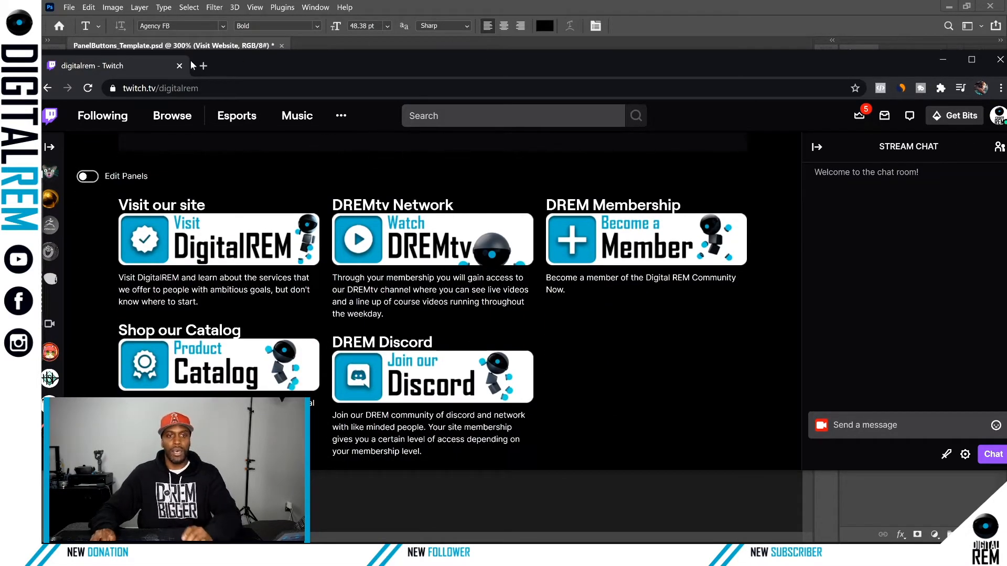
left_click_drag(141, 66, 0, 11)
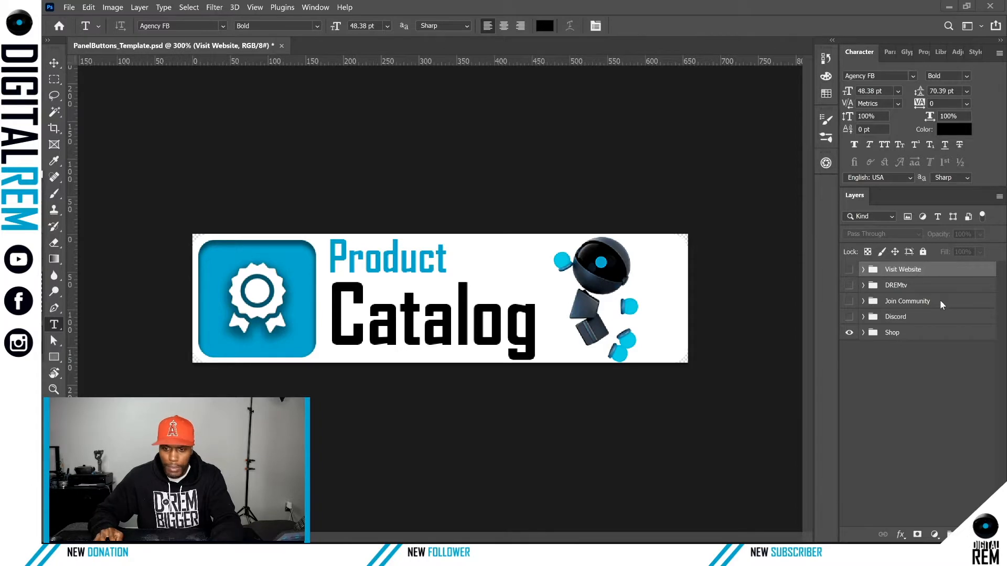
Delete the Join Community, Discord and Shop layer groups, keeping Visit Website and DREMtv
left_click(848, 332)
left_click(849, 332)
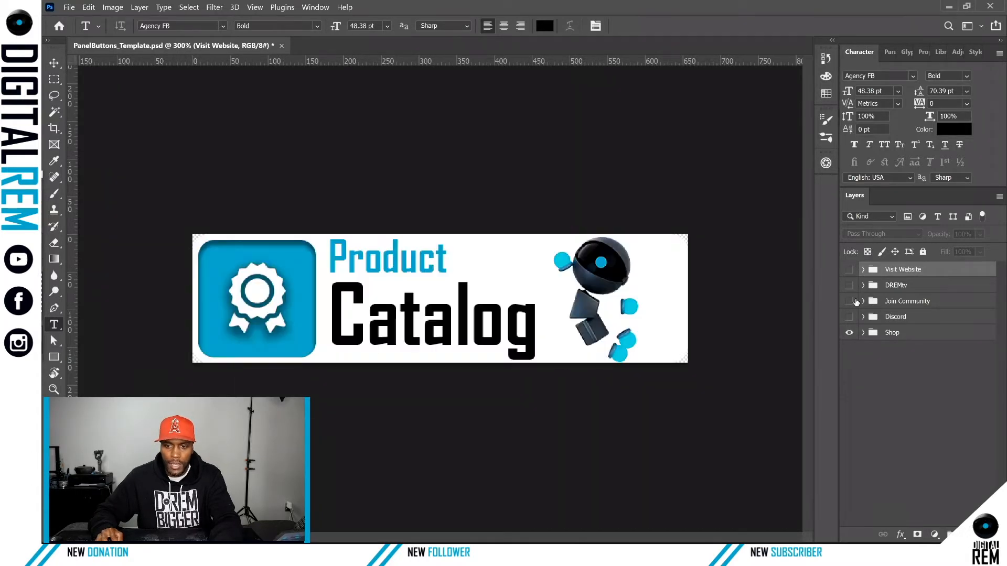
left_click(926, 336)
left_click(926, 288, "shift")
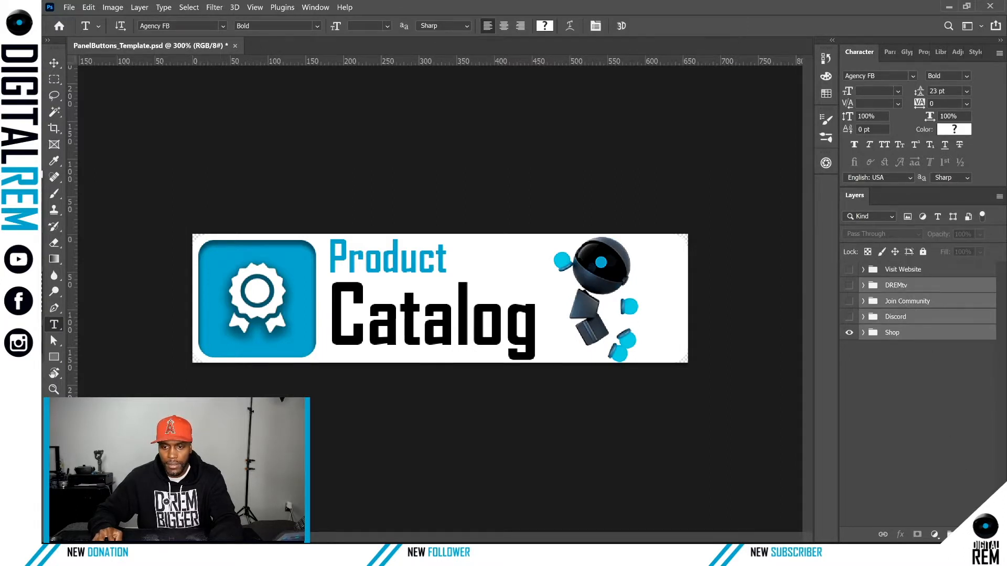
left_click(915, 288, "ctrl")
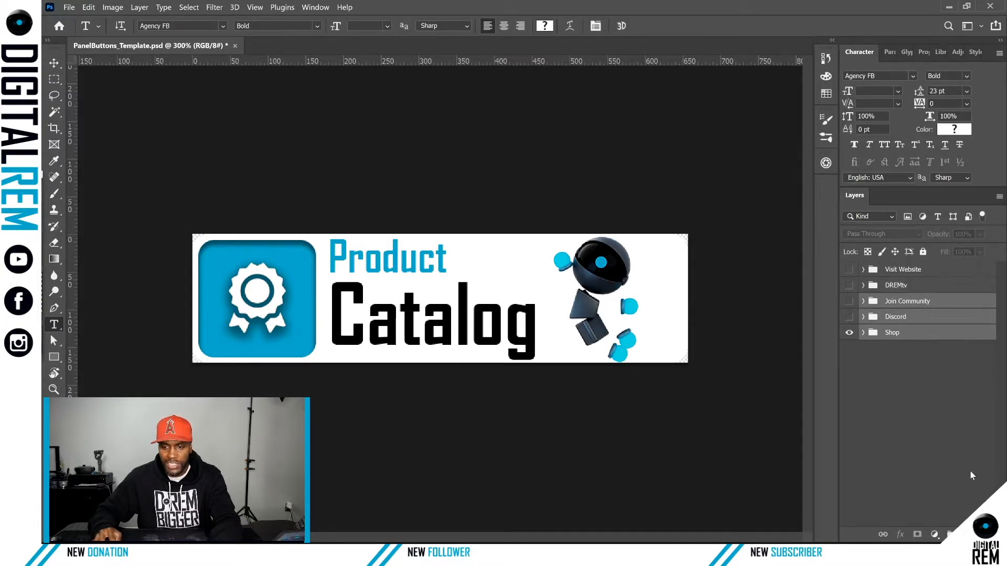
left_click(986, 533)
left_click(574, 237)
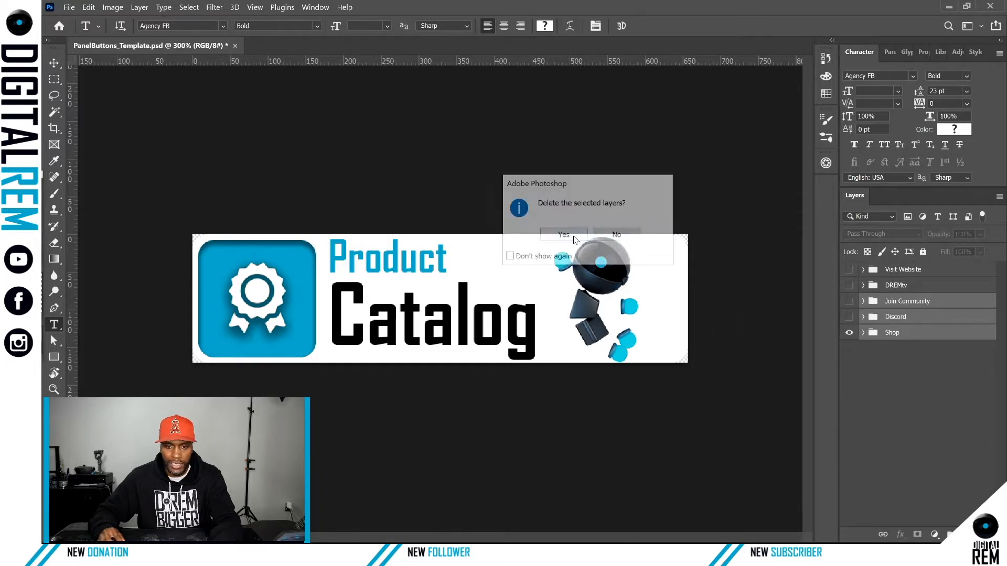
Show the Visit Website group and replace the "DigitalREM" line of its text with "My Site"
left_click(849, 269)
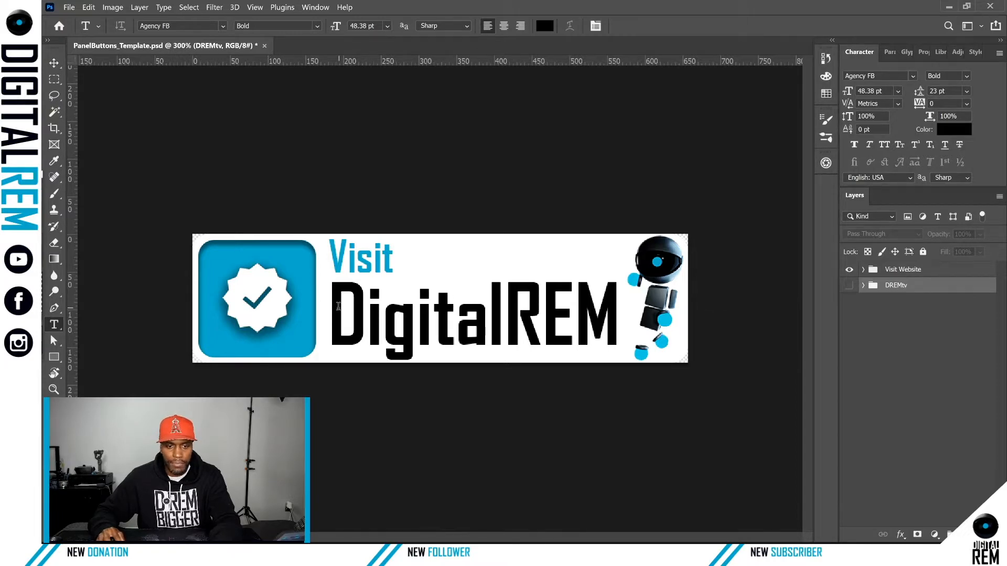
left_click_drag(332, 309, 607, 312)
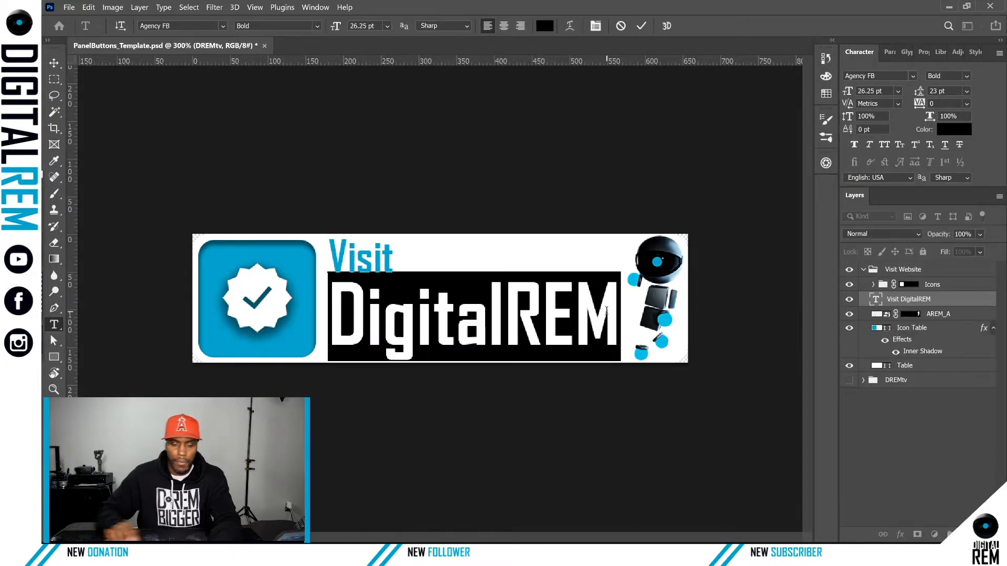
type("My S")
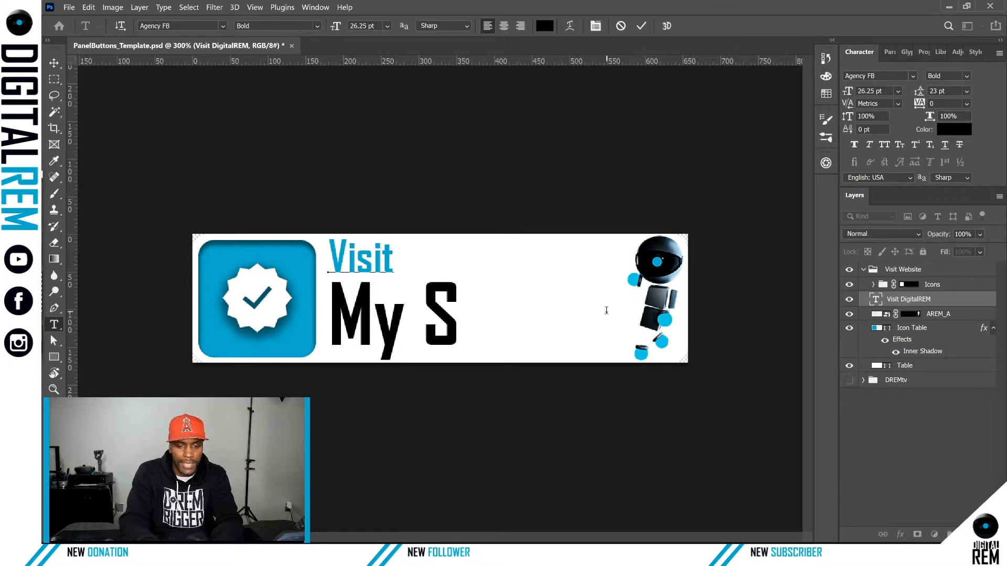
type("ite")
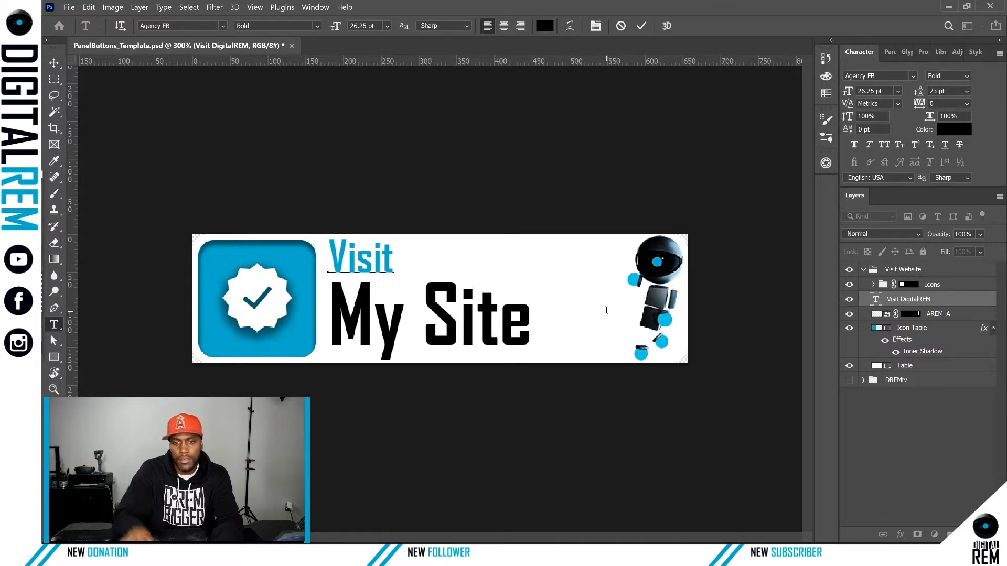
left_click(54, 62)
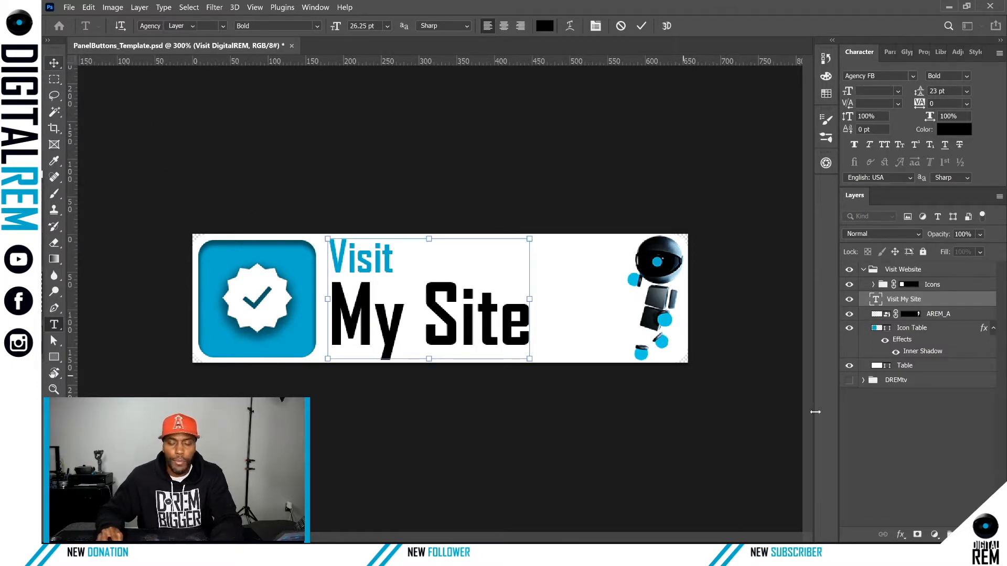
left_click(914, 431)
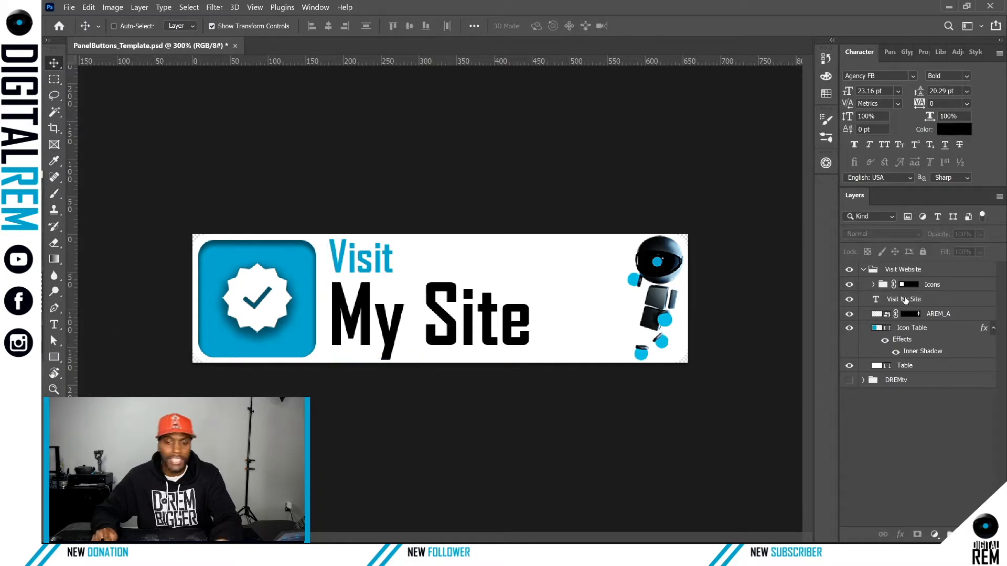
Reopen the Visit My Site text for editing, select its "My Site" and "Visit" lines separately, and leave the text
left_click(929, 300)
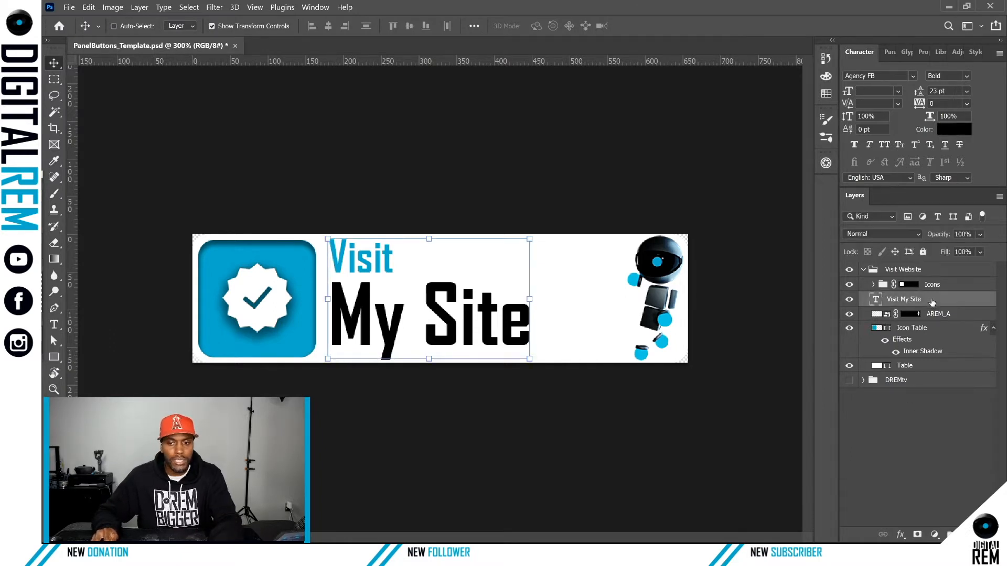
double_click(473, 310)
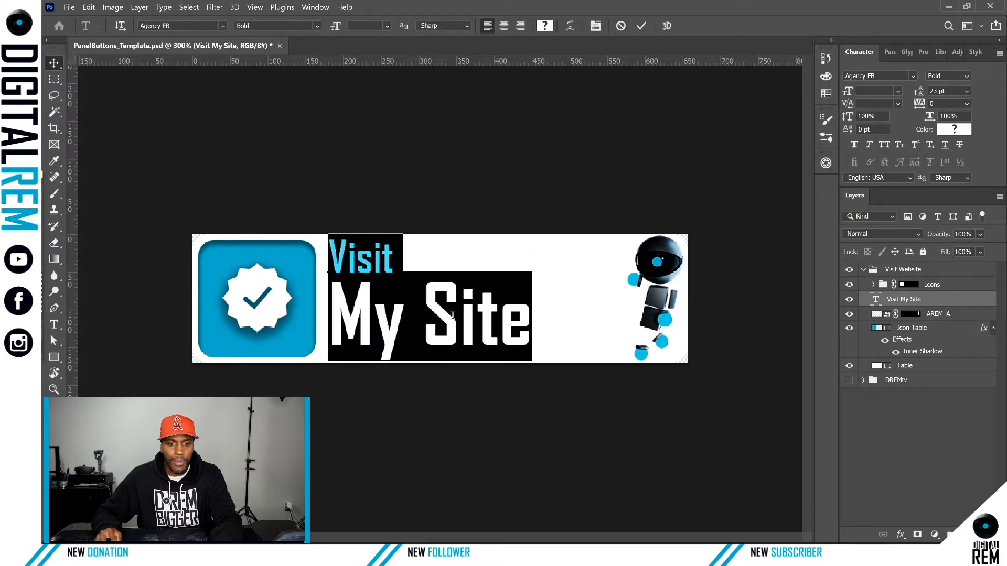
left_click(431, 314)
left_click_drag(332, 318, 533, 324)
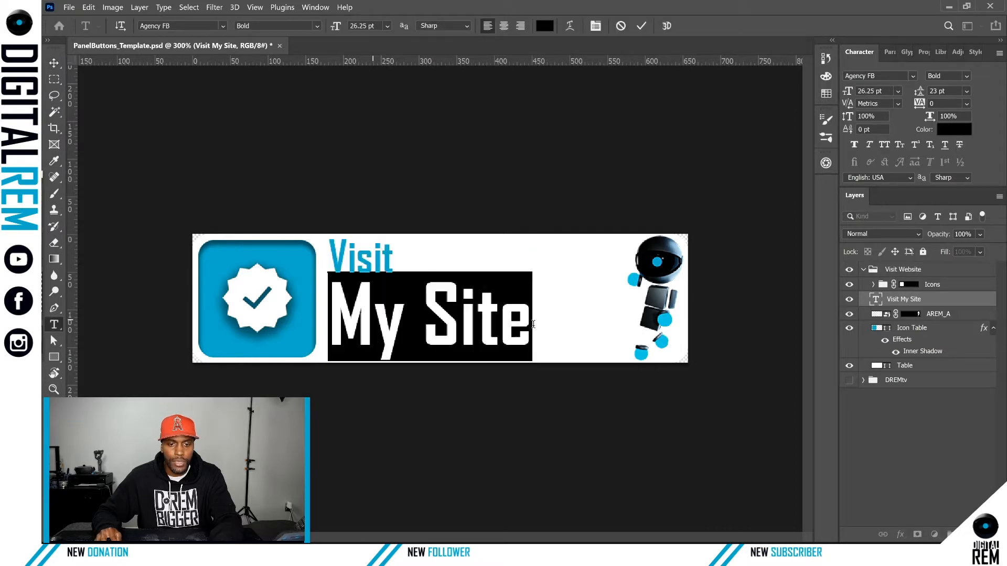
double_click(396, 259)
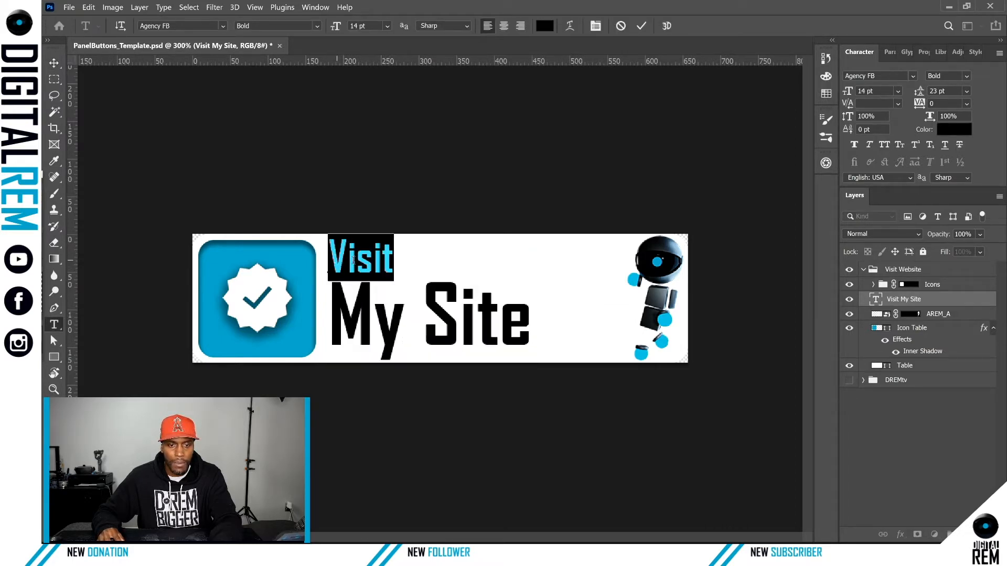
left_click(927, 406)
In the Icons group of Visit Website, hide the Check Badge icon and show the Facebook icon instead
left_click(904, 286)
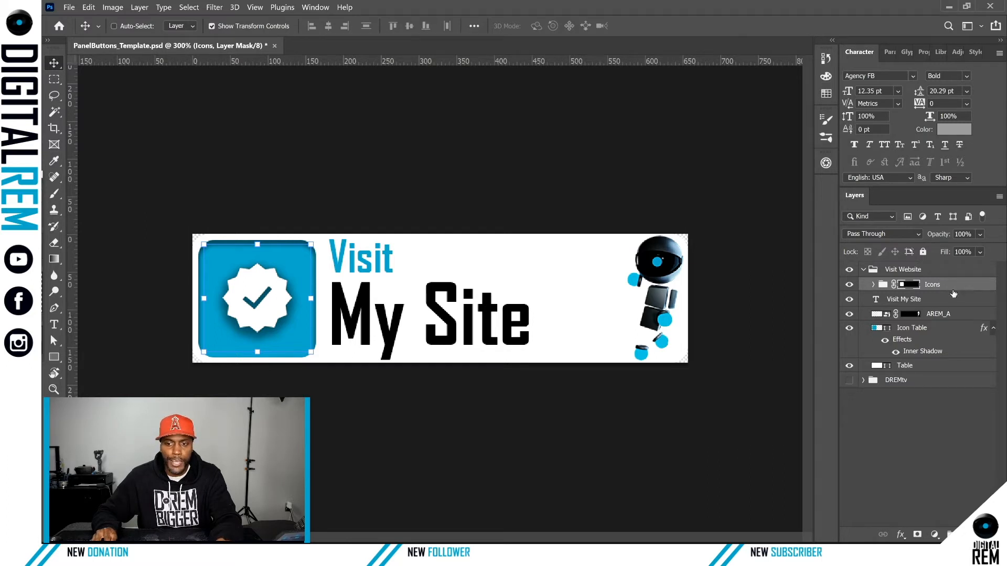
left_click(873, 287)
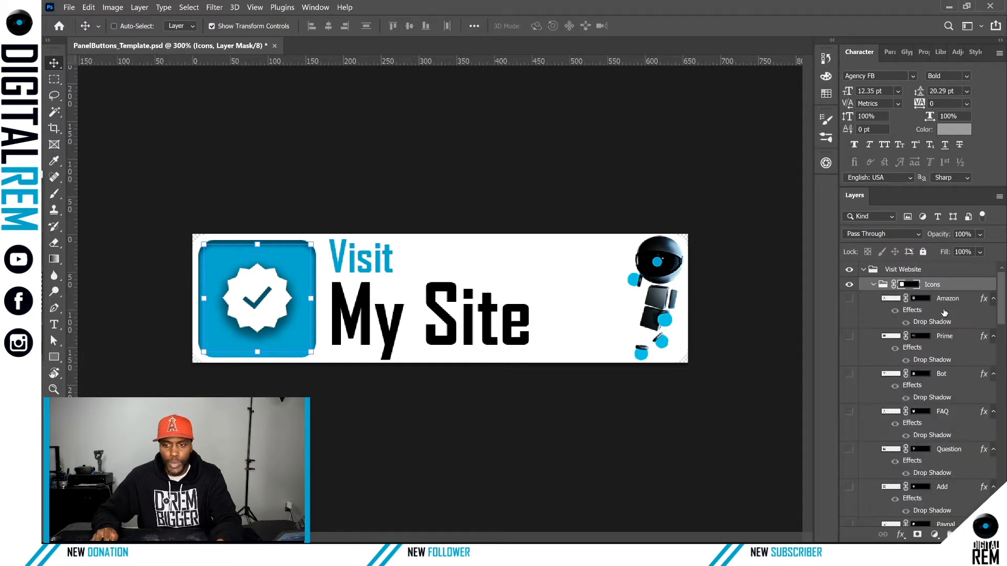
scroll(859, 305, "down", 2)
scroll(859, 305, "down", 10)
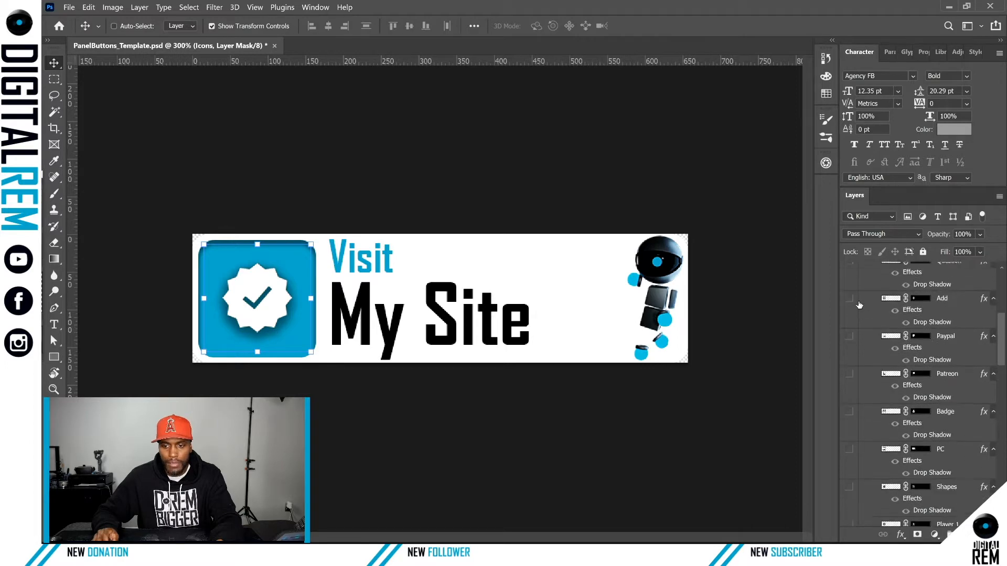
scroll(859, 306, "down", 3)
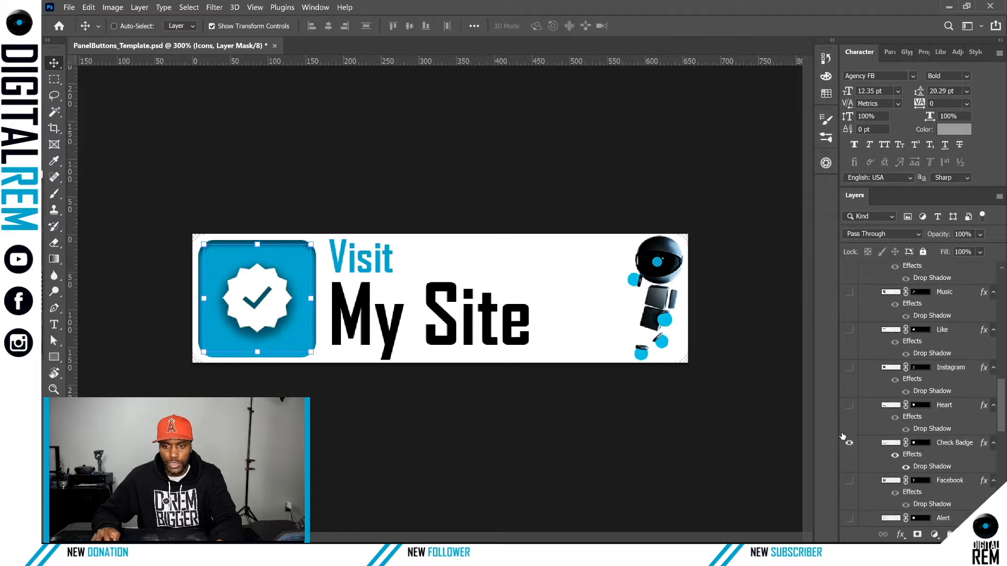
left_click(853, 445)
scroll(855, 448, "down", 3)
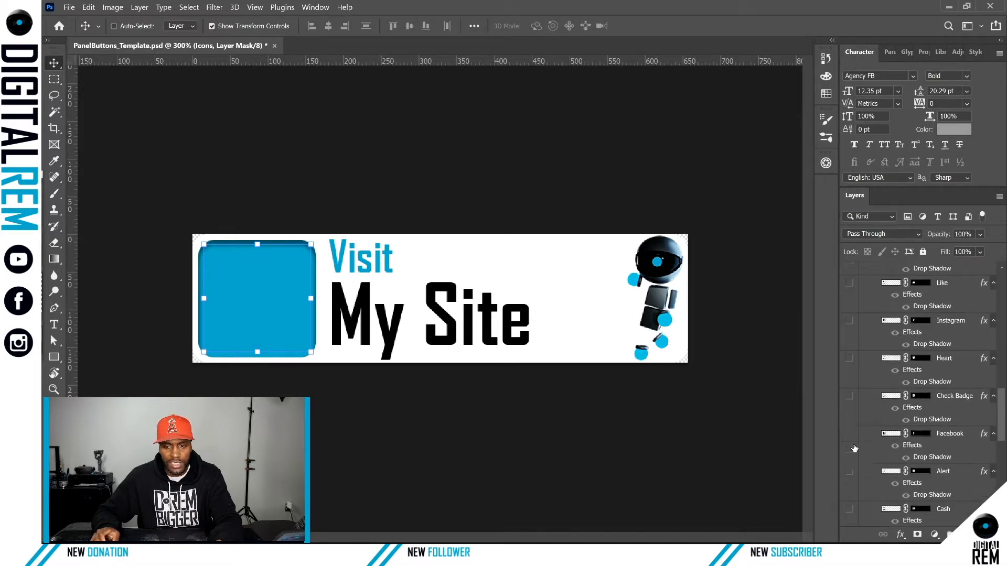
left_click(849, 434)
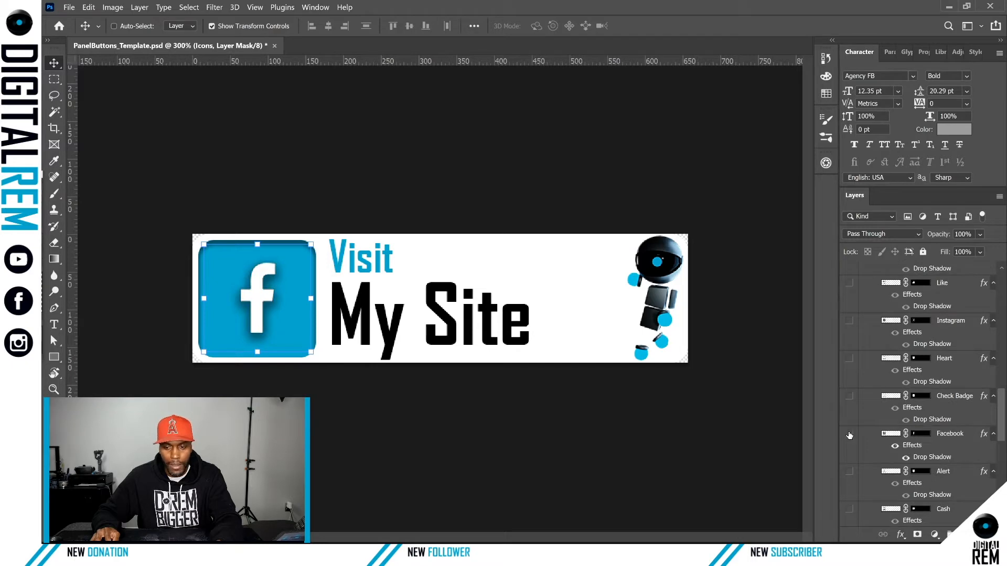
Hide the Facebook icon in the Icons group of Visit Website
left_click(850, 435)
left_click(849, 435)
scroll(850, 430, "down", 1)
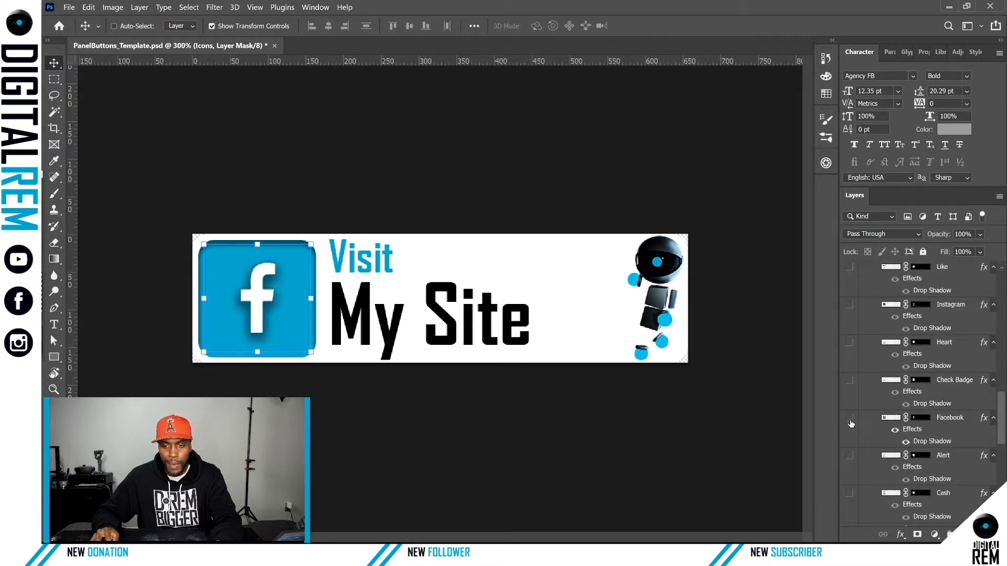
left_click(850, 420)
Preview the Alert, Cash, Discord and Crown icons on the panel one at a time, hiding each again
left_click(849, 456)
left_click(850, 455)
scroll(850, 458, "down", 2)
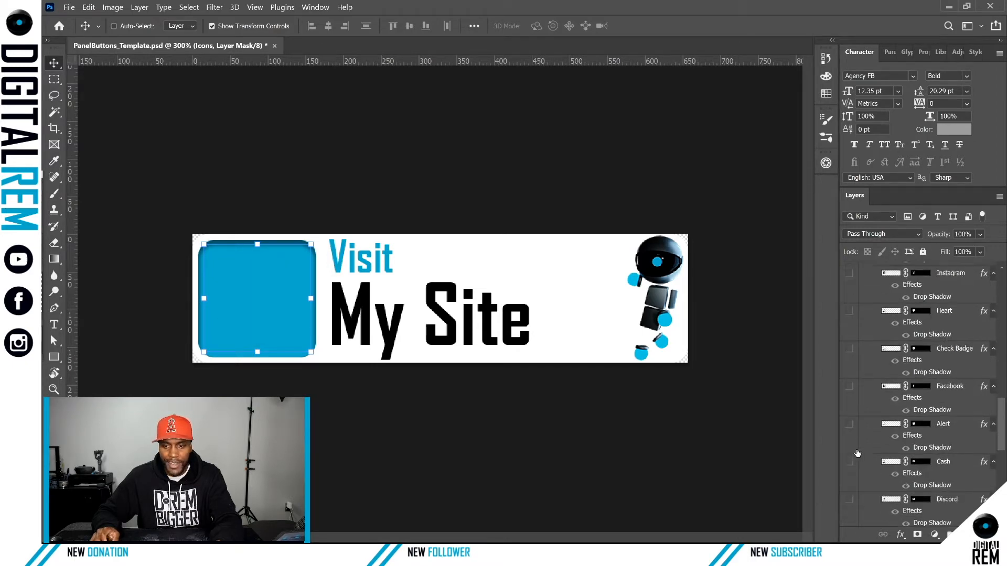
left_click(850, 462)
left_click(850, 462)
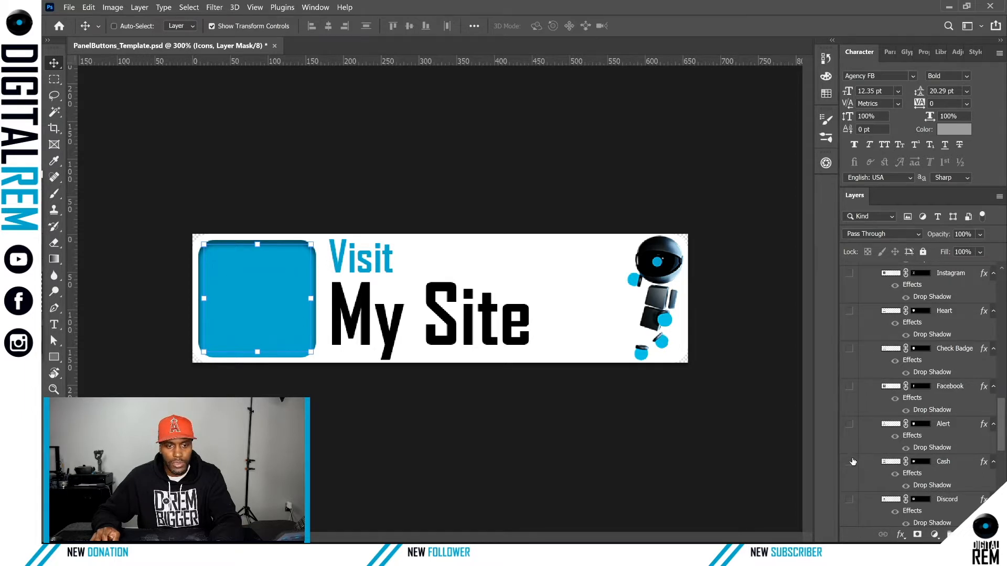
scroll(850, 462, "down", 1)
left_click(850, 484)
scroll(850, 484, "down", 1)
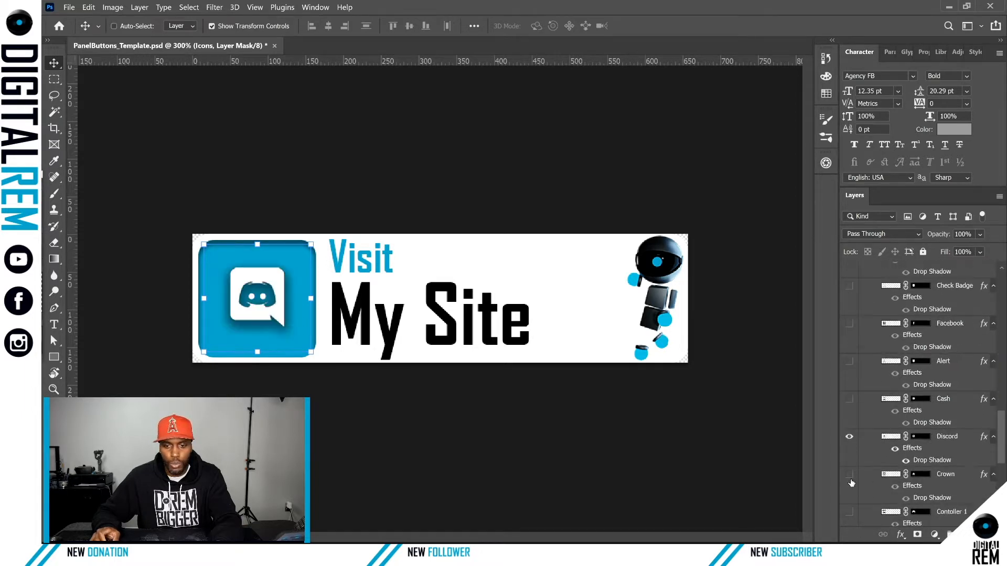
left_click(849, 437)
left_click(849, 474)
left_click(849, 475)
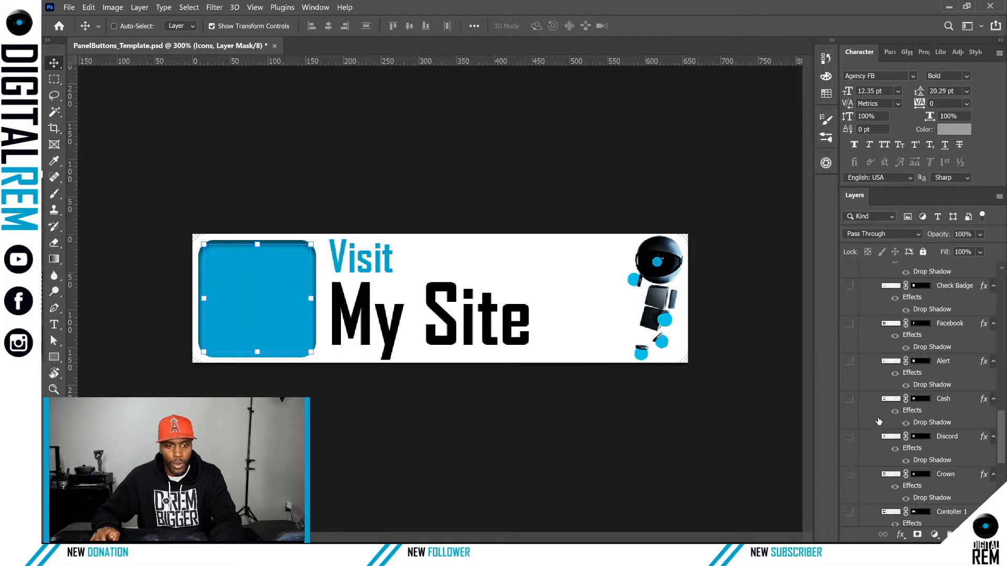
Preview the Amazon icon at the start of the Icons group on the panel and hide it again
scroll(880, 421, "down", 5)
scroll(890, 399, "up", 10)
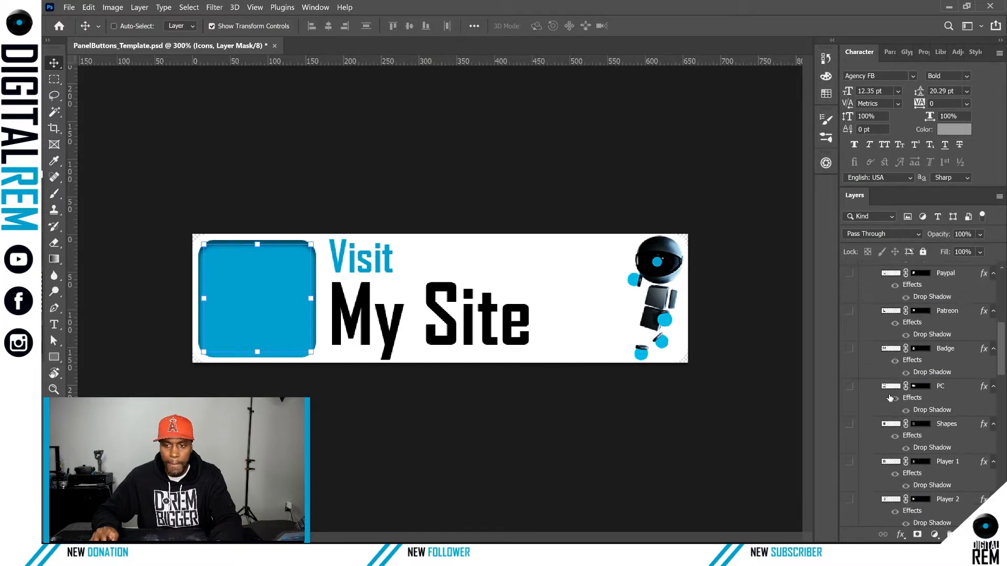
scroll(890, 399, "up", 1)
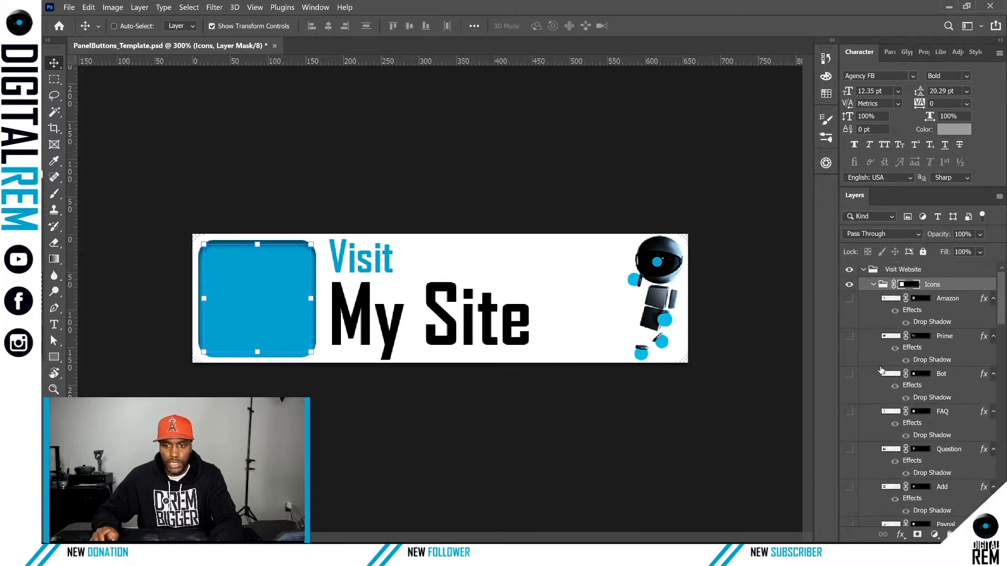
left_click(849, 299)
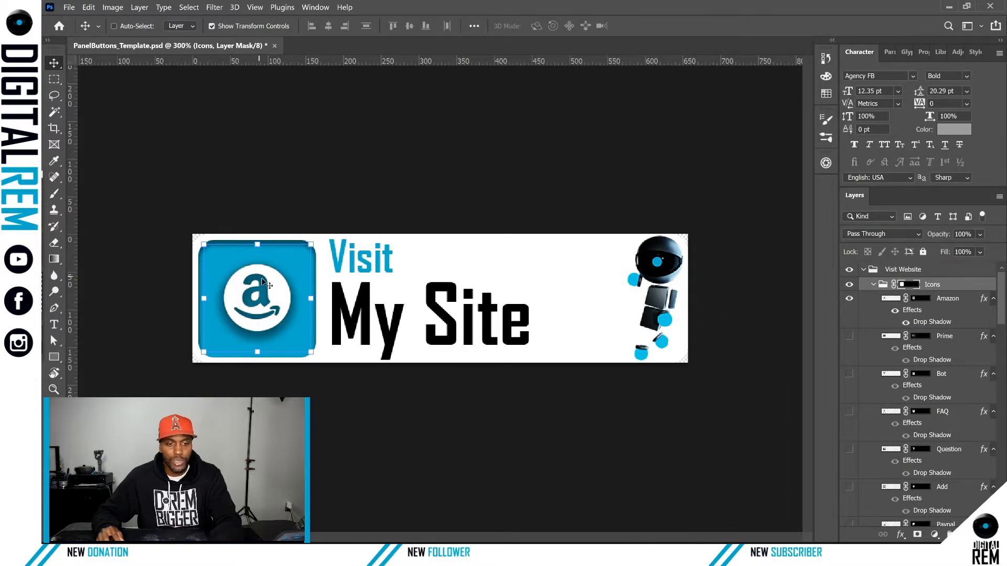
left_click(873, 285)
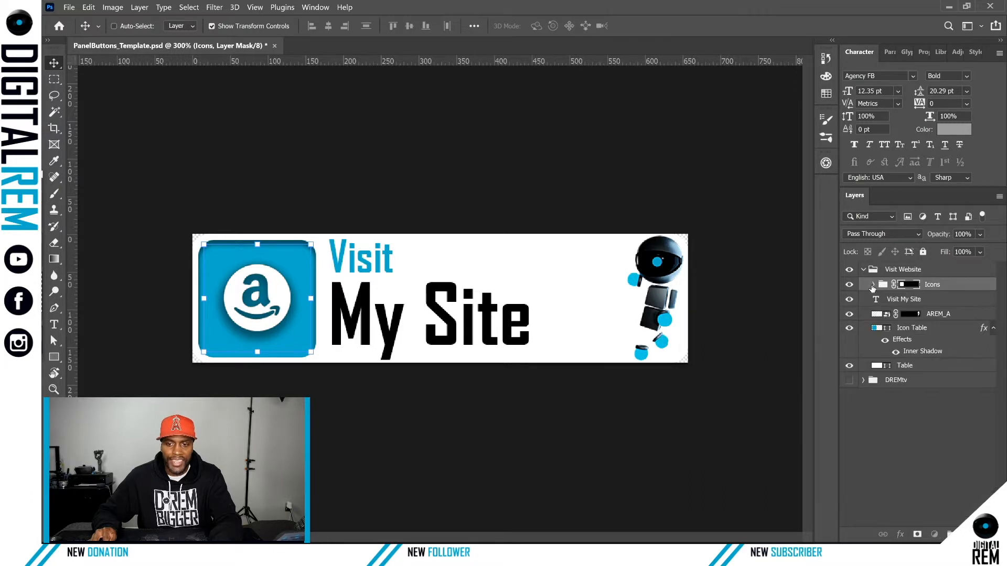
left_click(873, 285)
left_click(848, 298)
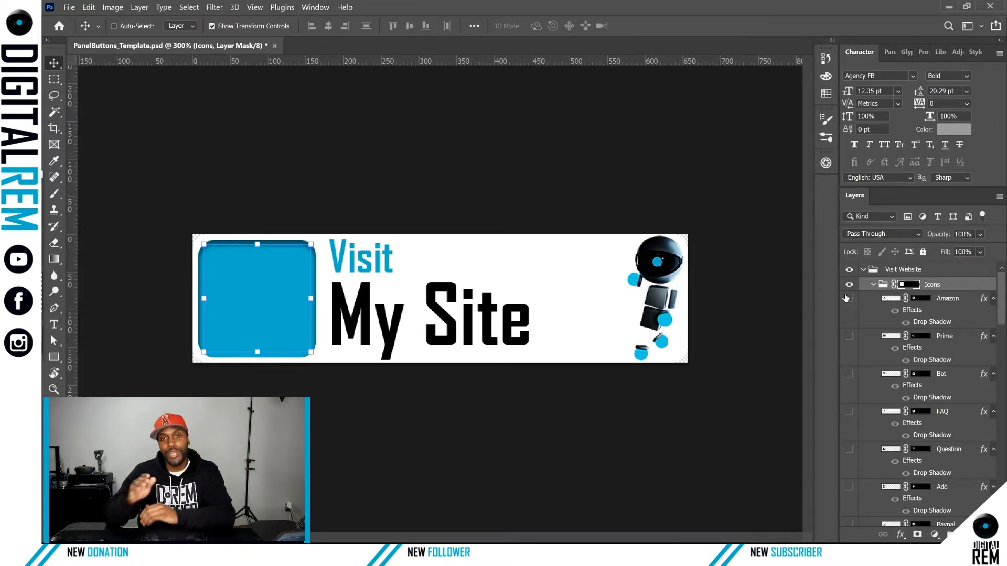
Preview the Badge, PC, Shapes and Player 1 icons from the Icons group in turn, hiding each again
left_click(872, 285)
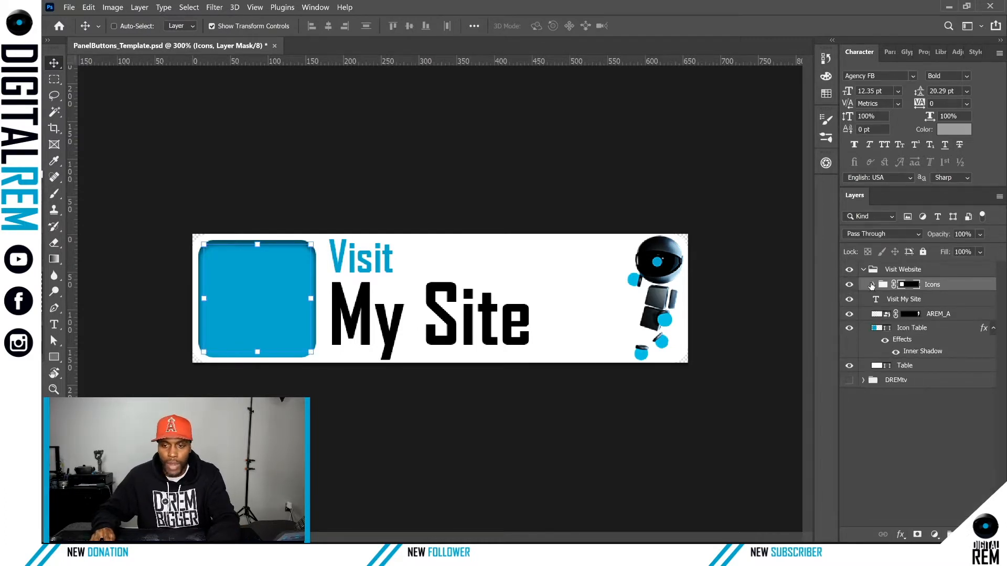
left_click(873, 284)
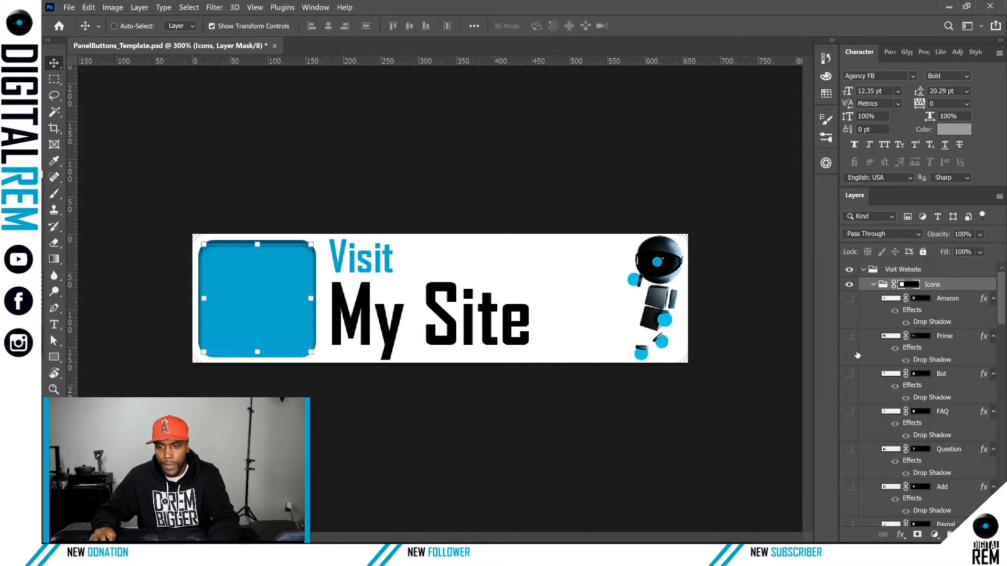
scroll(860, 362, "down", 3)
scroll(856, 362, "down", 4)
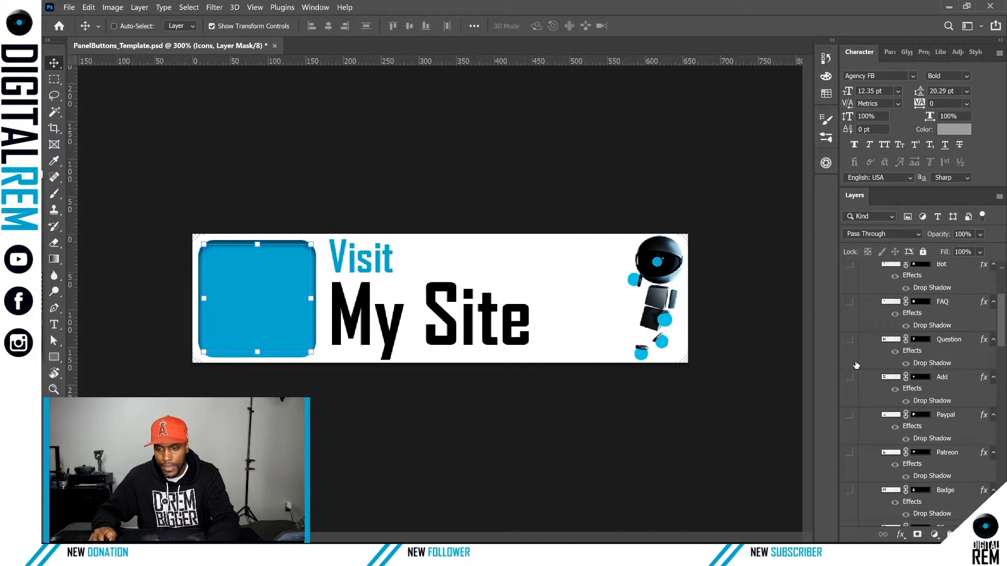
scroll(856, 366, "down", 3)
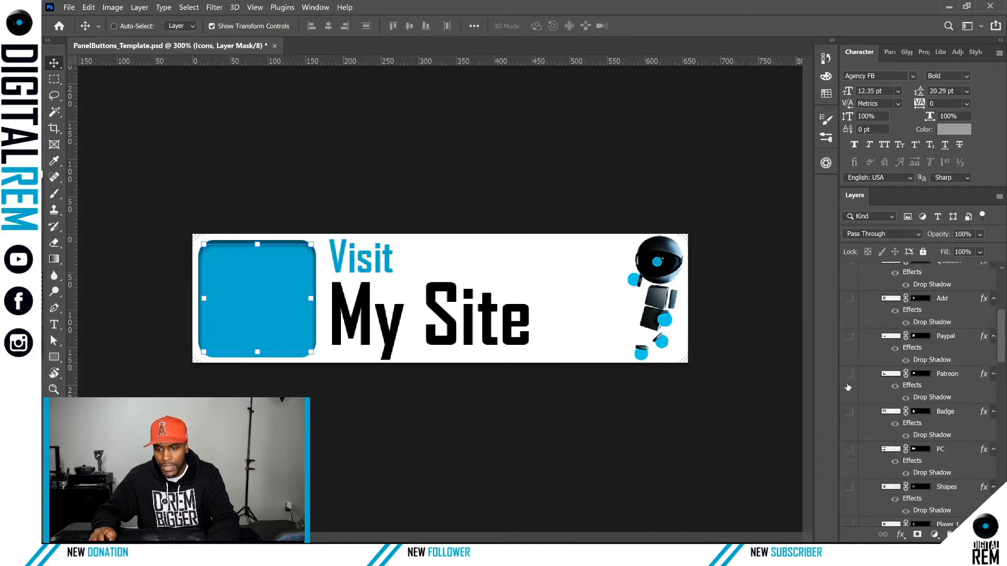
left_click(849, 411)
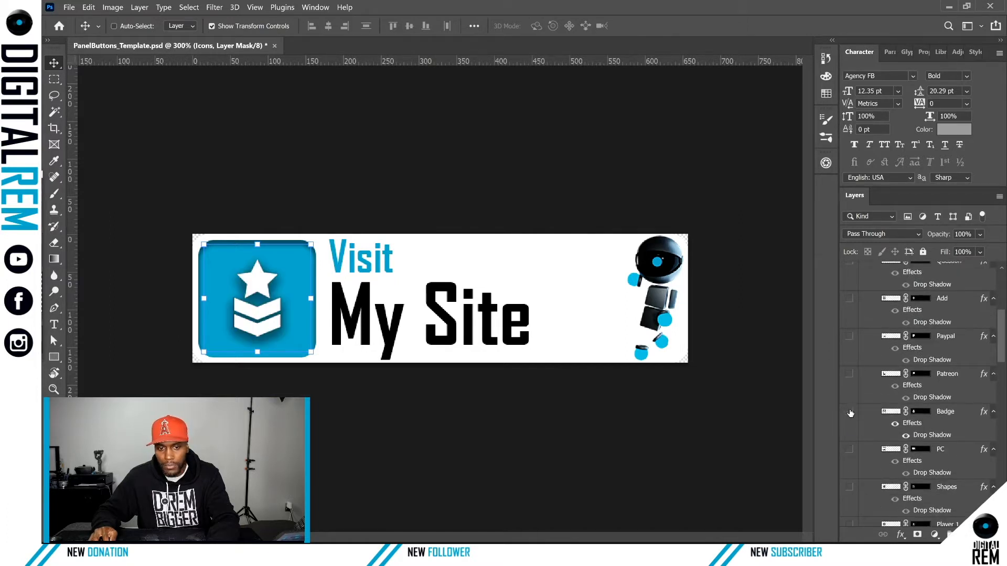
left_click(849, 412)
scroll(860, 414, "down", 3)
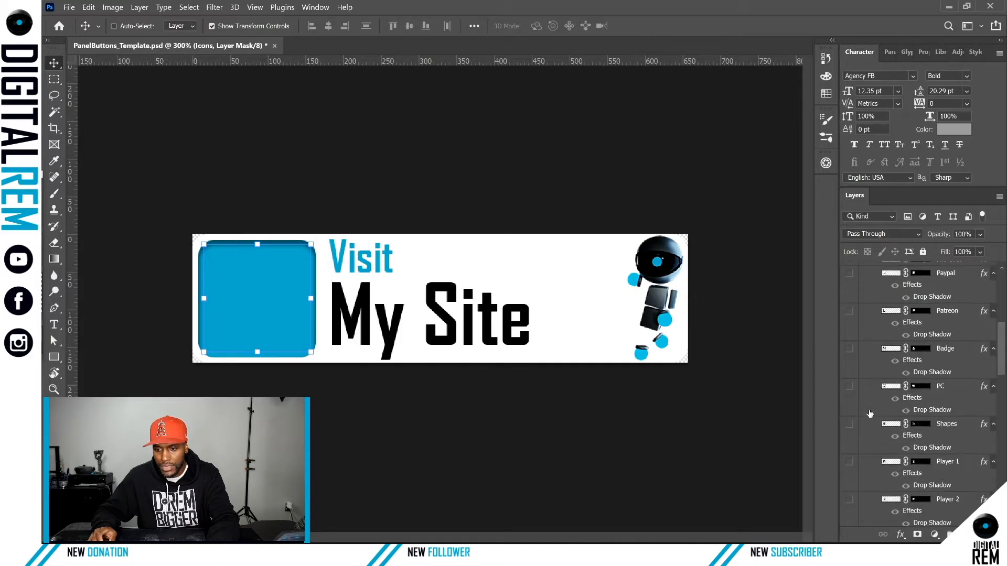
left_click(850, 388)
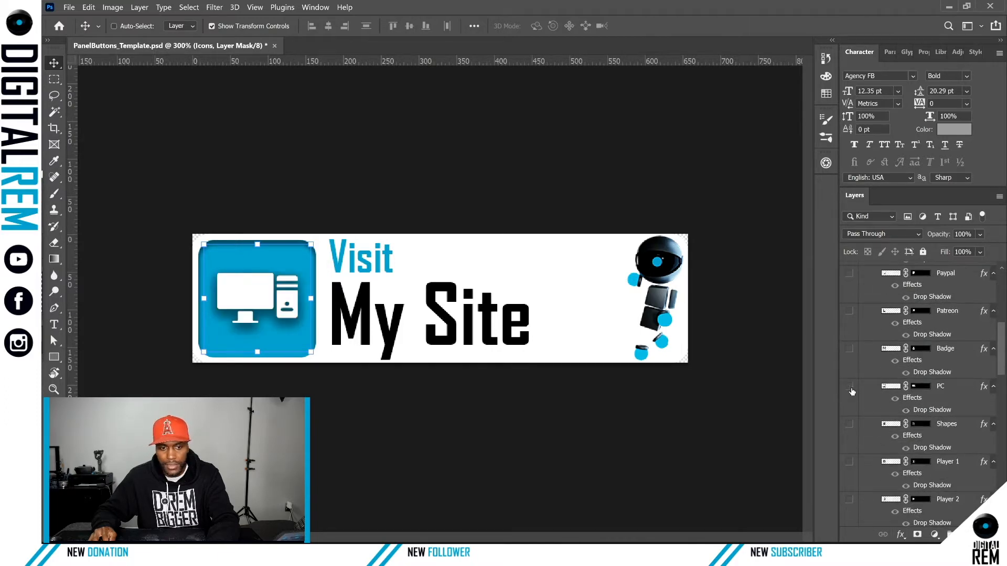
left_click(849, 388)
scroll(852, 398, "down", 1)
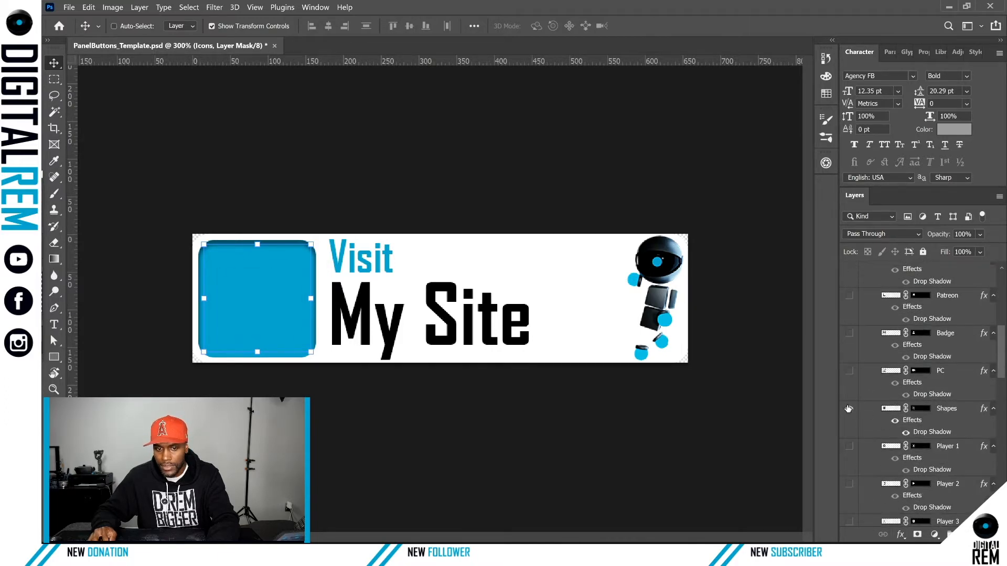
left_click(849, 408)
left_click(849, 409)
scroll(870, 424, "down", 2)
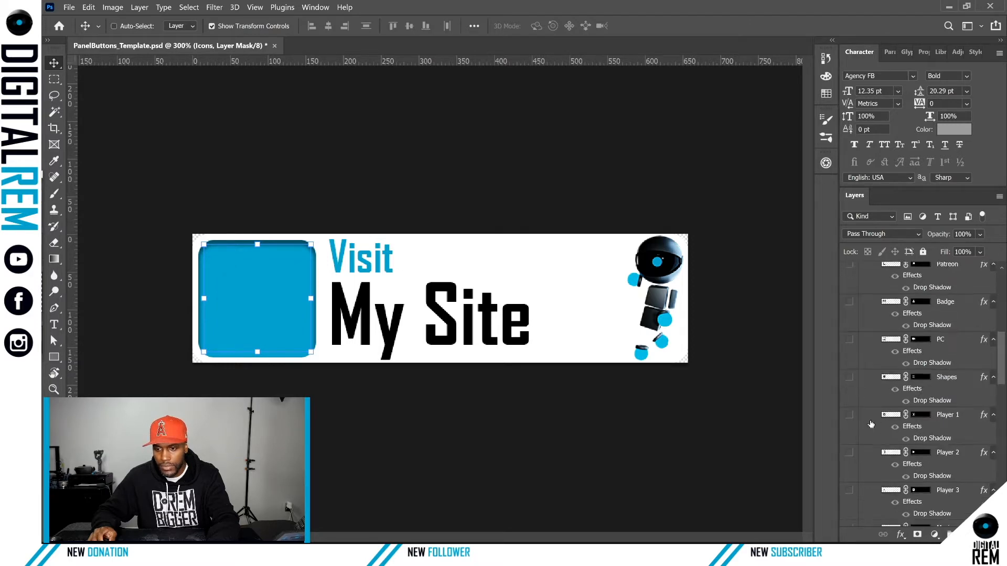
left_click(849, 414)
left_click(850, 415)
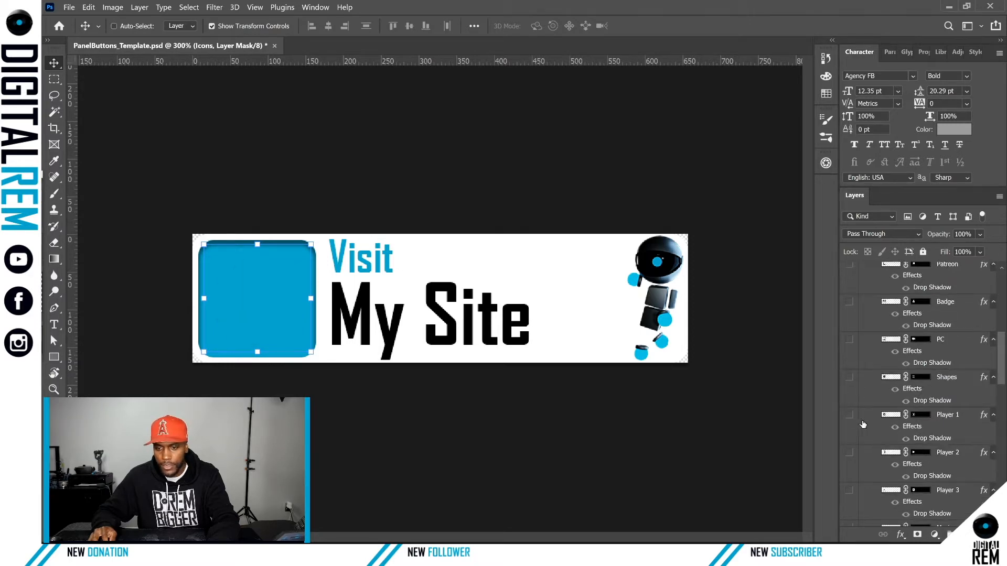
Show the Check Badge icon on the Visit My Site panel and collapse the Icons group
scroll(862, 424, "down", 7)
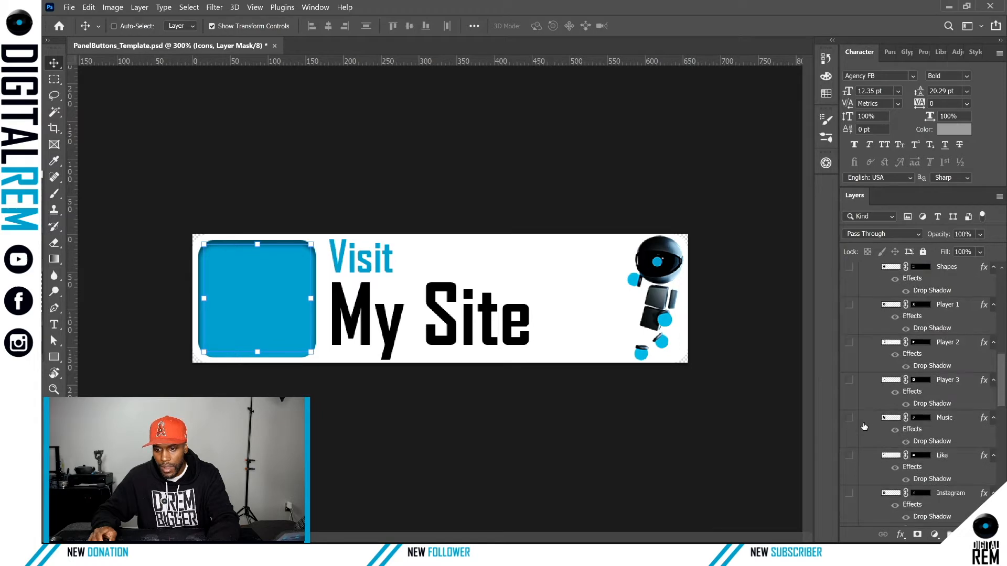
scroll(864, 427, "down", 5)
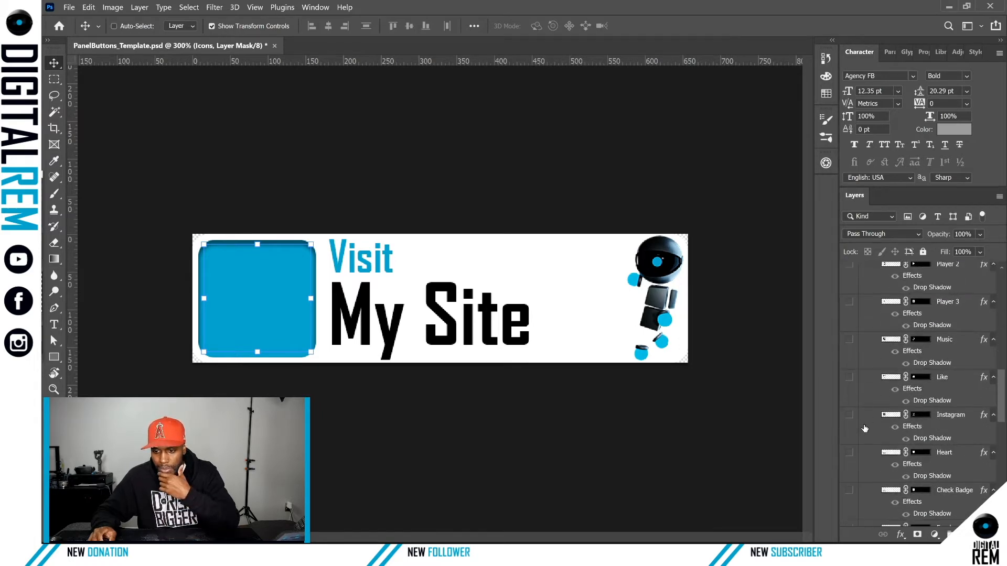
scroll(865, 429, "down", 3)
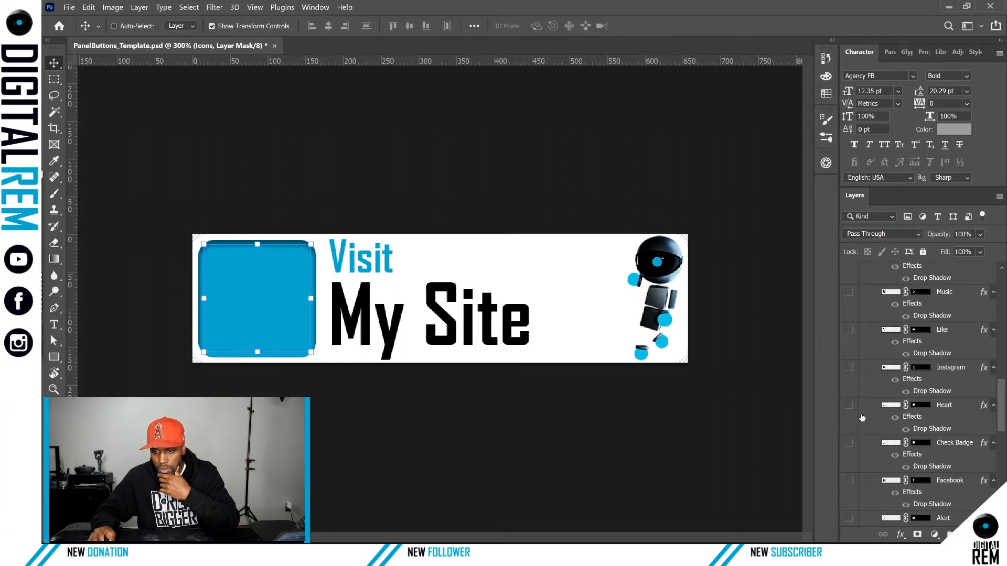
scroll(858, 447, "down", 4)
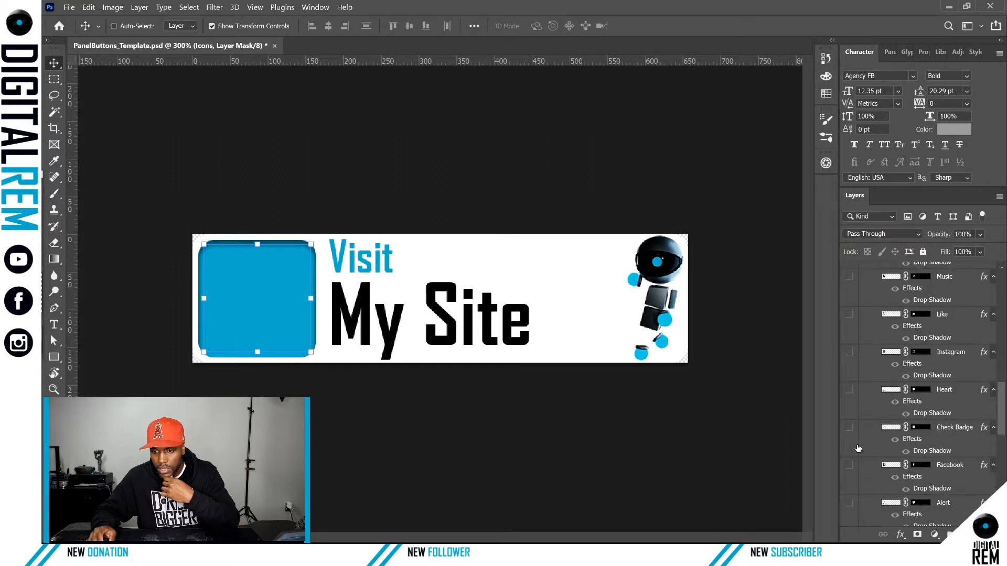
left_click(849, 382)
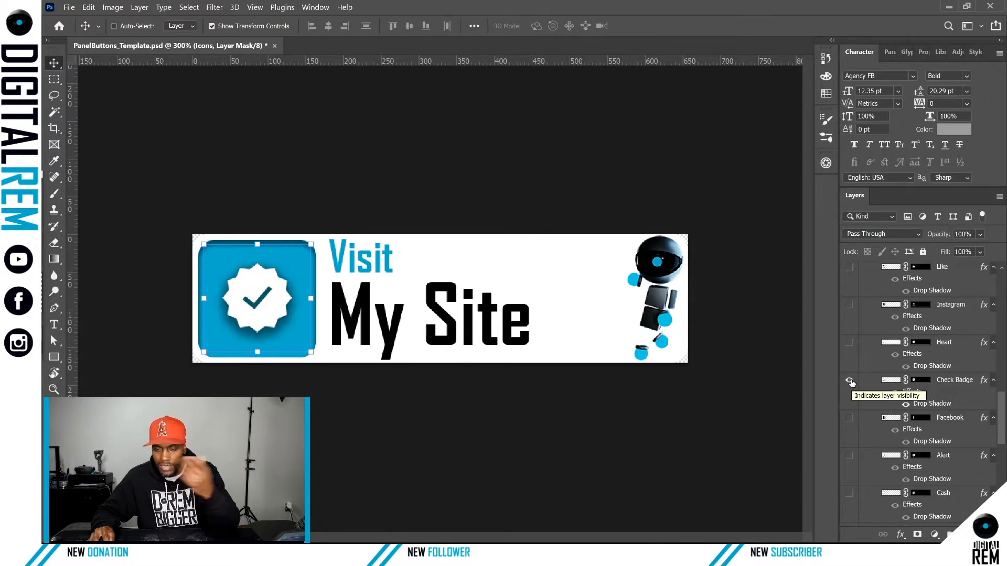
scroll(865, 375, "up", 5)
scroll(872, 370, "up", 10)
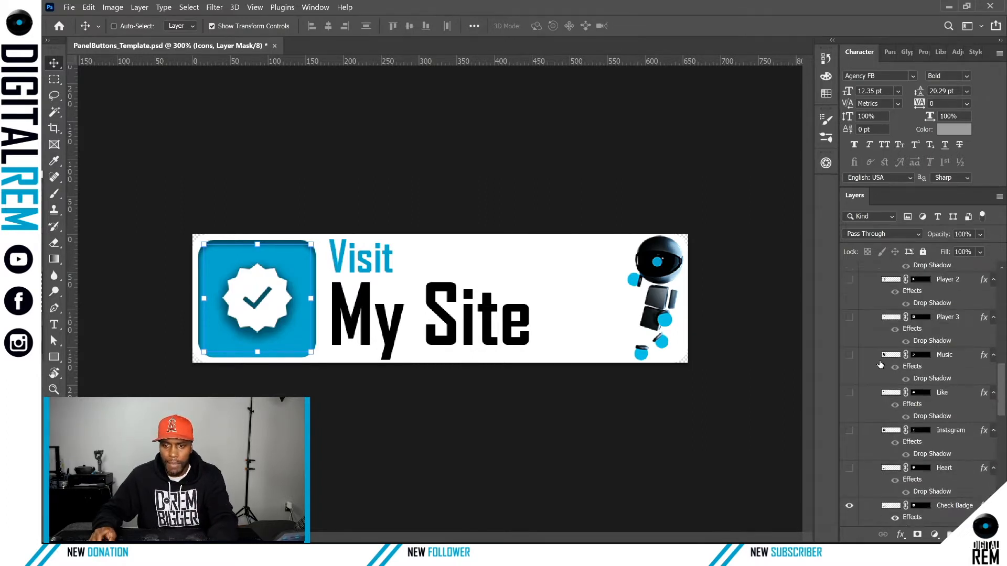
scroll(883, 361, "up", 5)
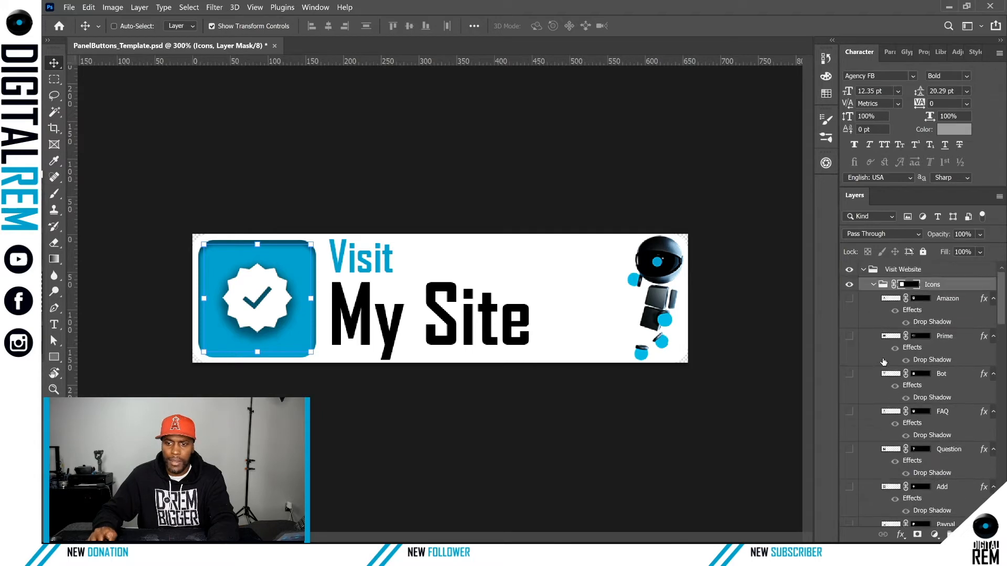
left_click(873, 284)
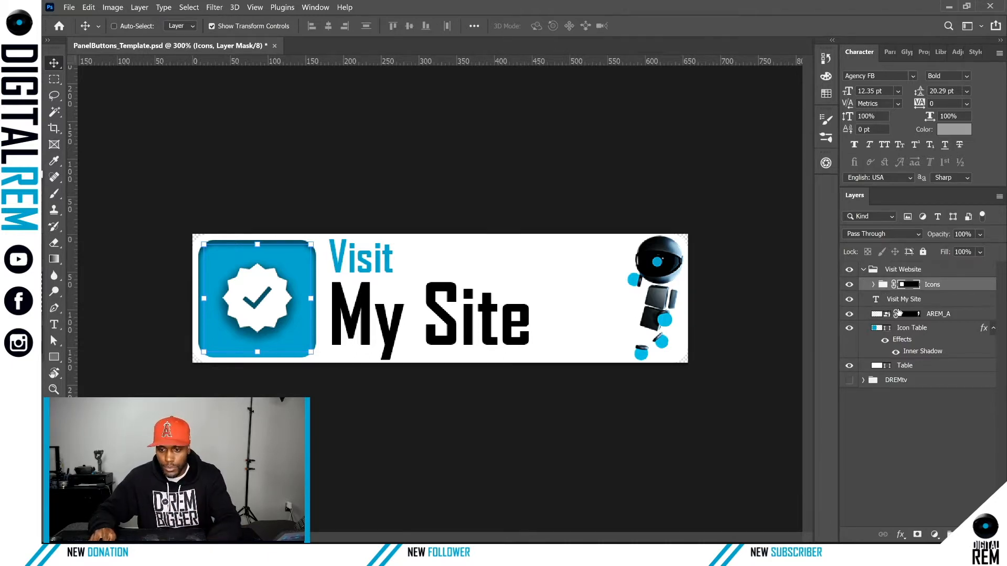
Select the AREM_A robot layer, toggle its visibility off and on, try moving the robot toward the text, and undo the move
left_click(936, 315)
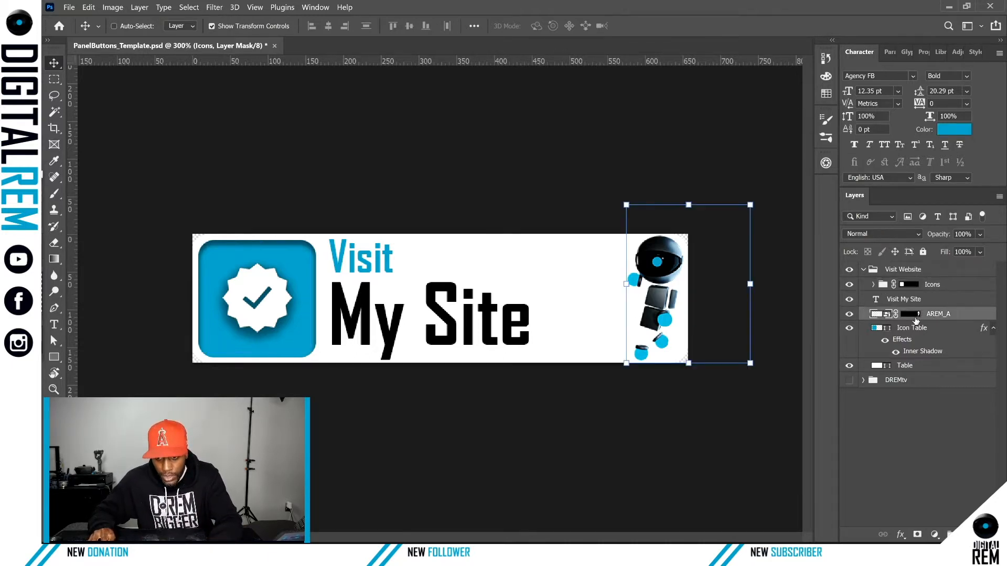
left_click(848, 314)
left_click(848, 314)
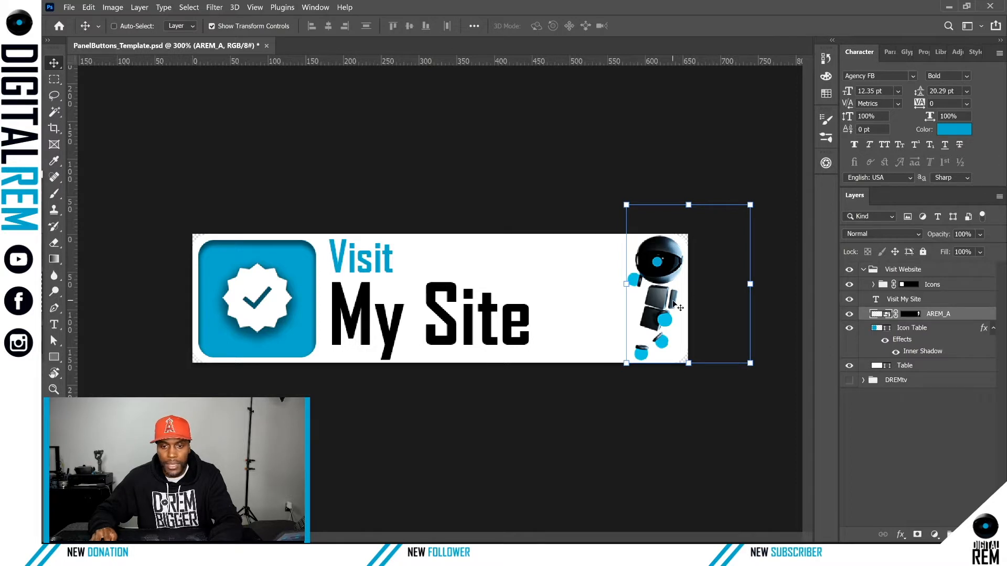
left_click_drag(681, 294, 641, 306)
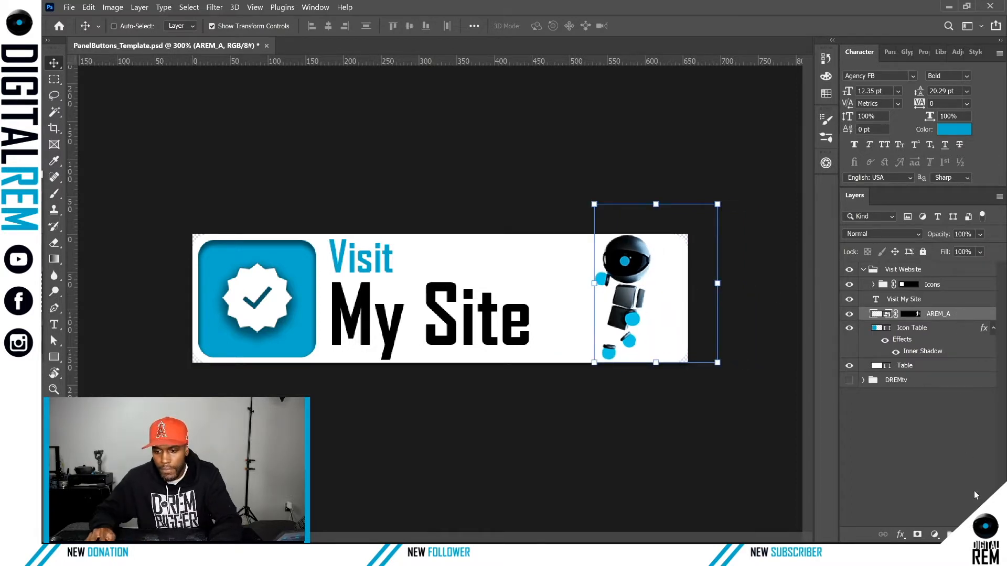
key("ctrl+z")
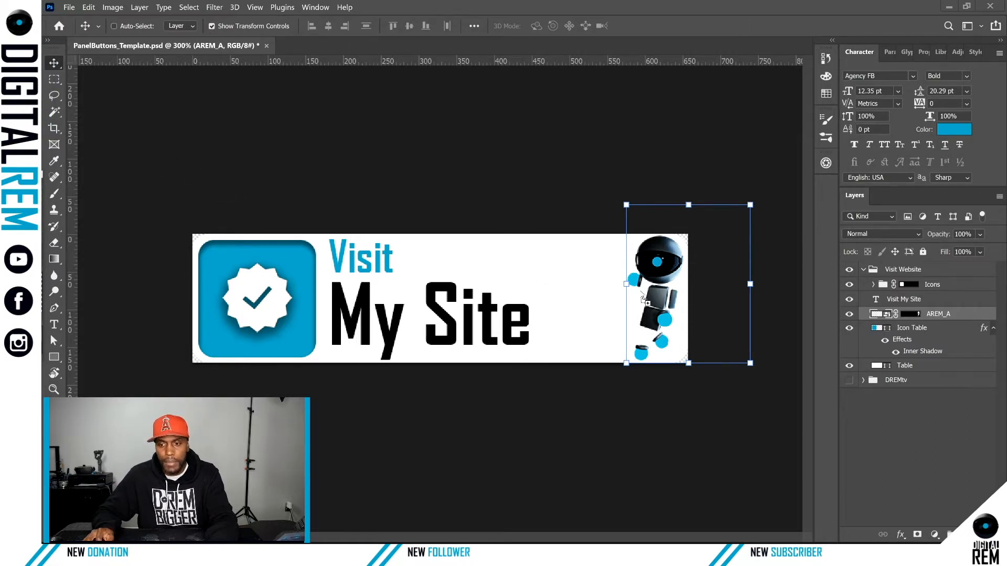
Place the DigitalREM_LittlePlanet image at the panel's right end, directly above the AREM_A layer, and select AREM_A
left_click_drag(640, 292, 640, 292)
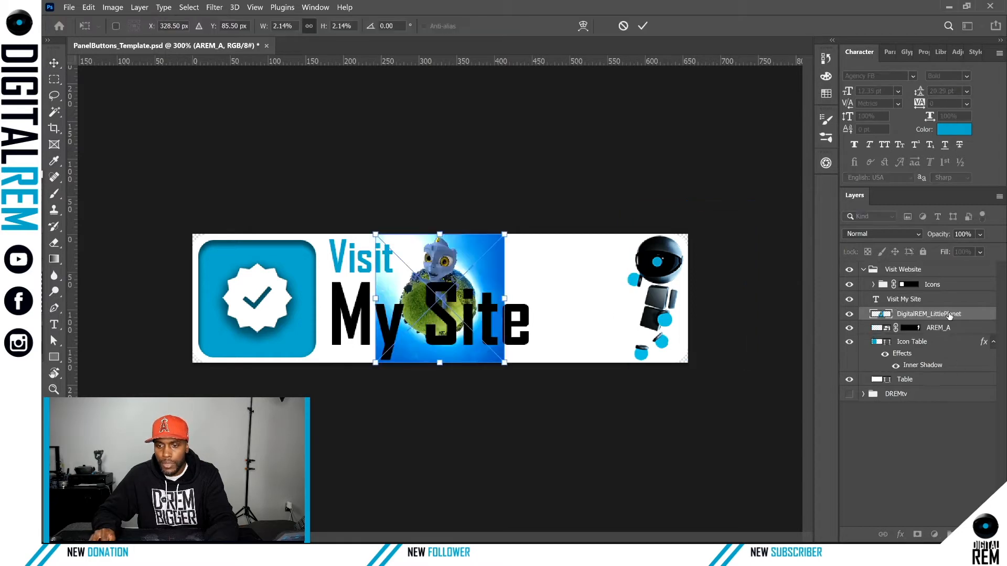
left_click_drag(472, 286, 652, 281)
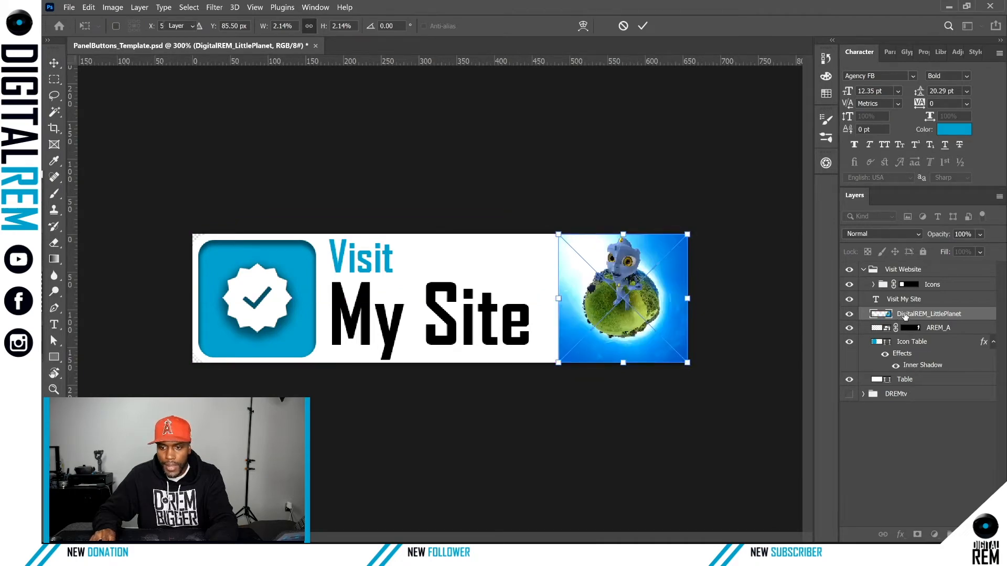
key("Return")
left_click(936, 328)
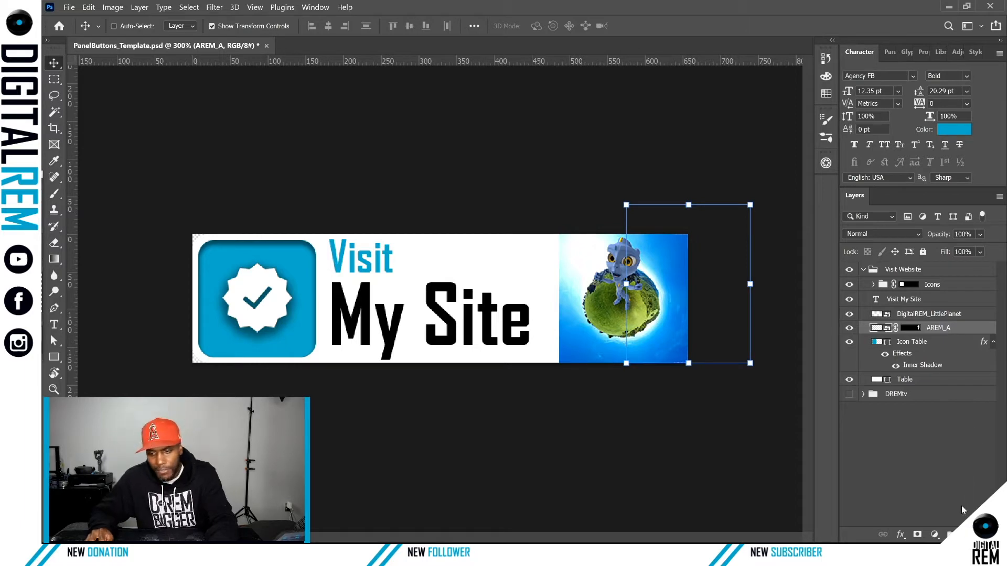
Hide the AREM_A layer and compare the panel's rounded corners with the square corners of the planet image
left_click(849, 328)
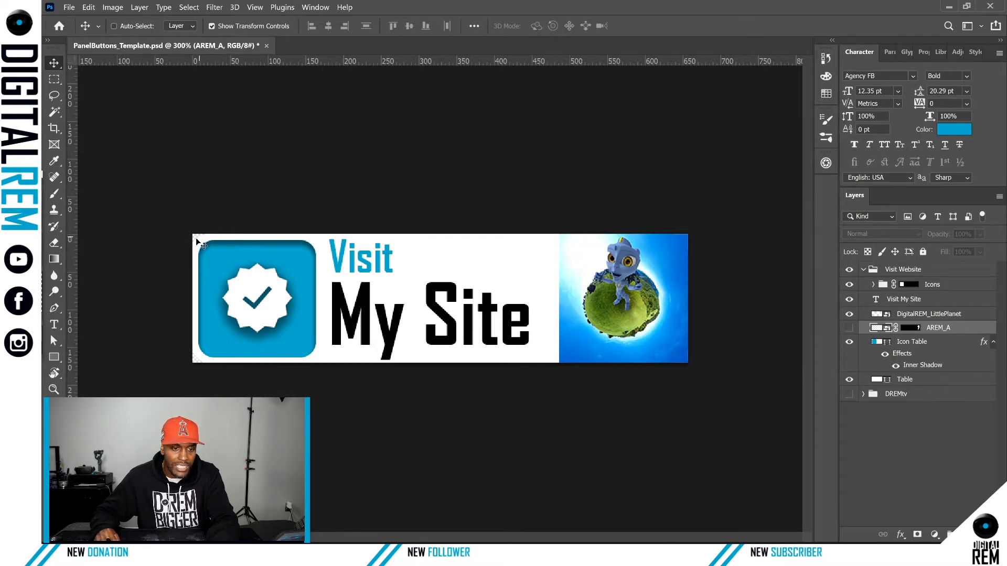
key("ctrl")
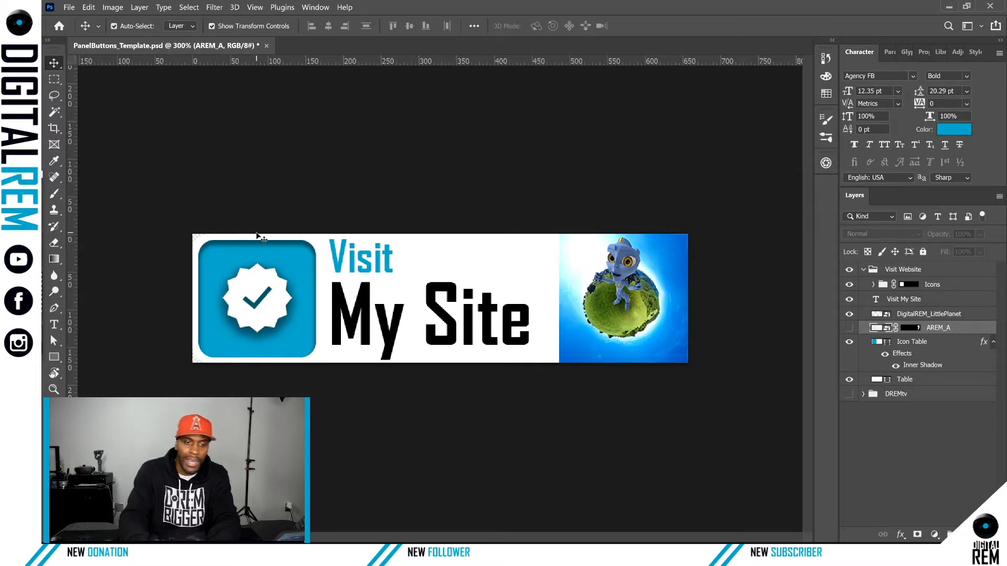
key("ctrl+plus")
key("ctrl+plus")
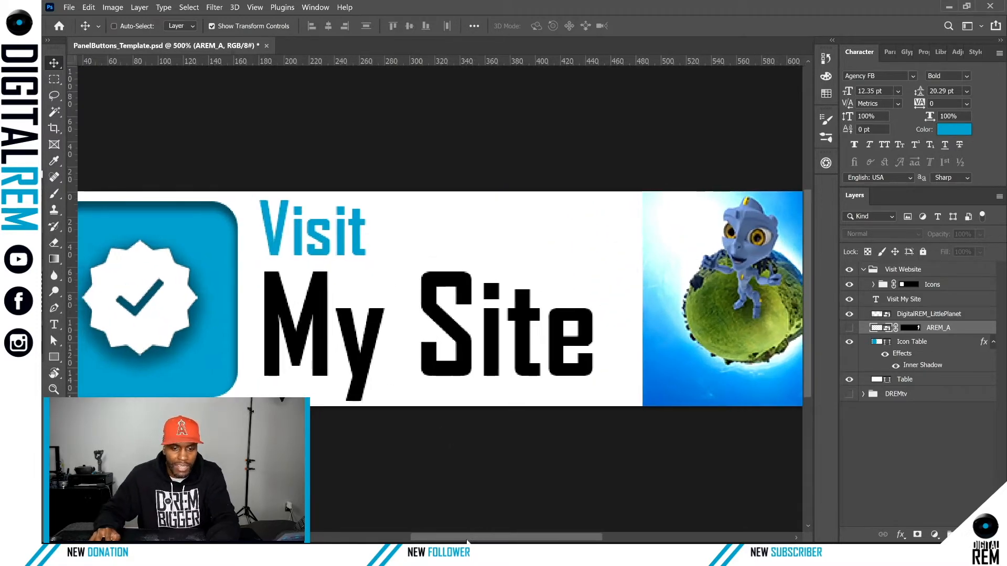
left_click_drag(467, 540, 422, 539)
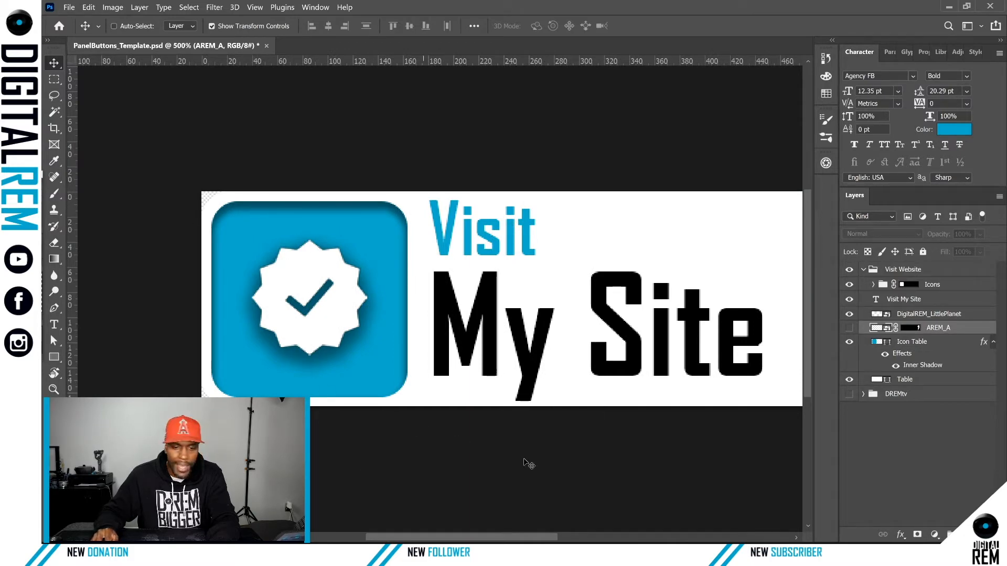
left_click_drag(540, 538, 626, 539)
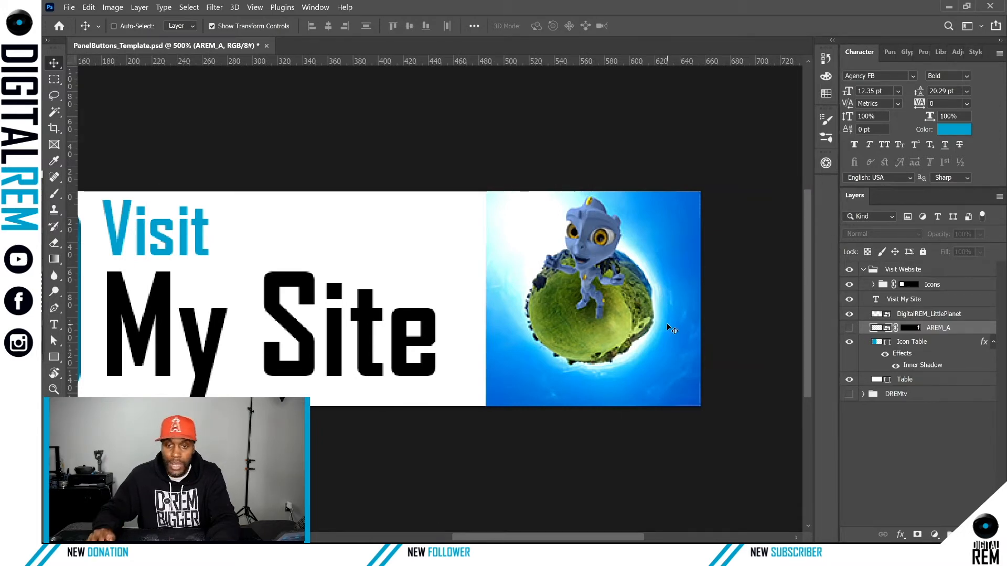
Load the Table layer's outline as a selection and apply it as a layer mask on DigitalREM_LittlePlanet
left_click(879, 384, "ctrl")
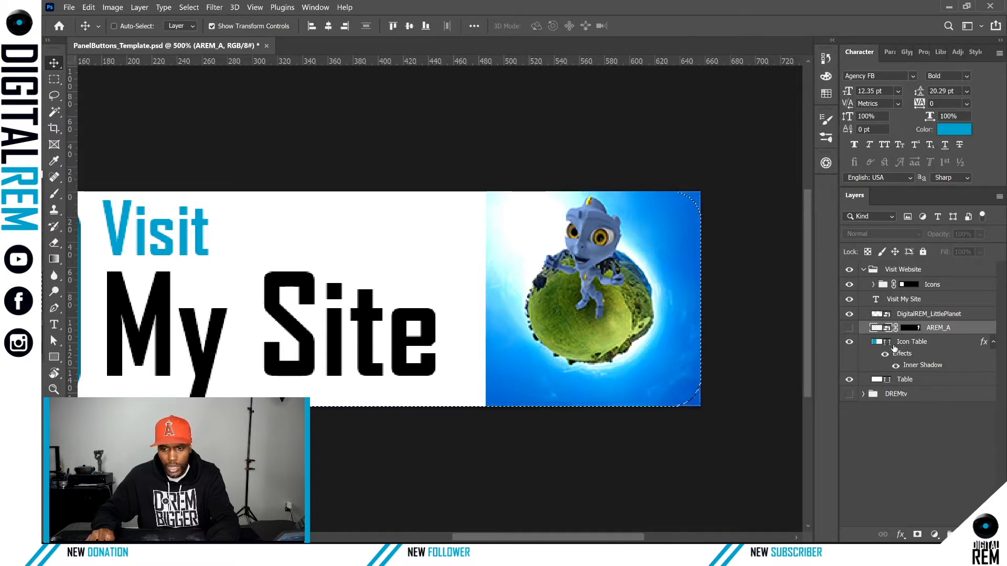
left_click(942, 314)
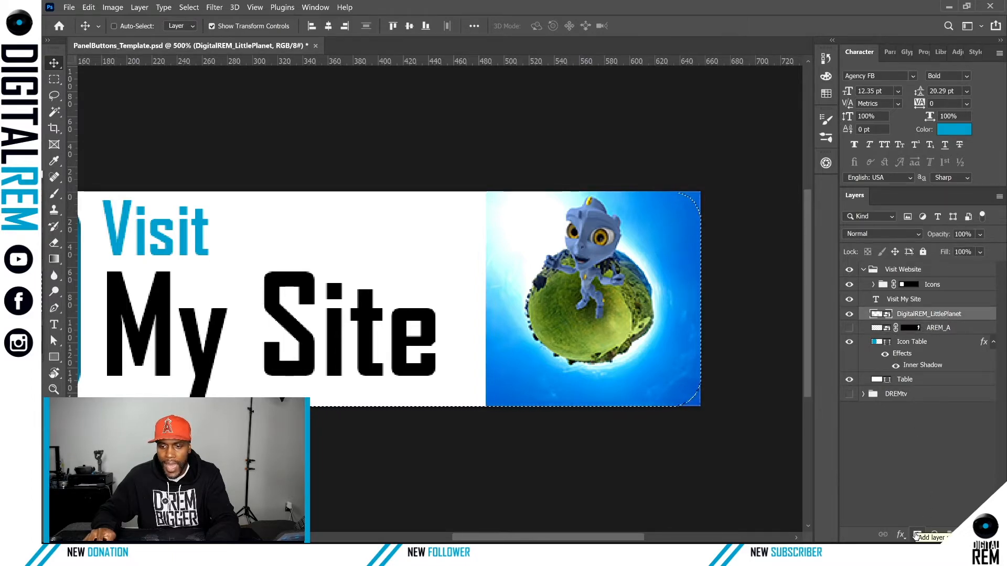
left_click(916, 535)
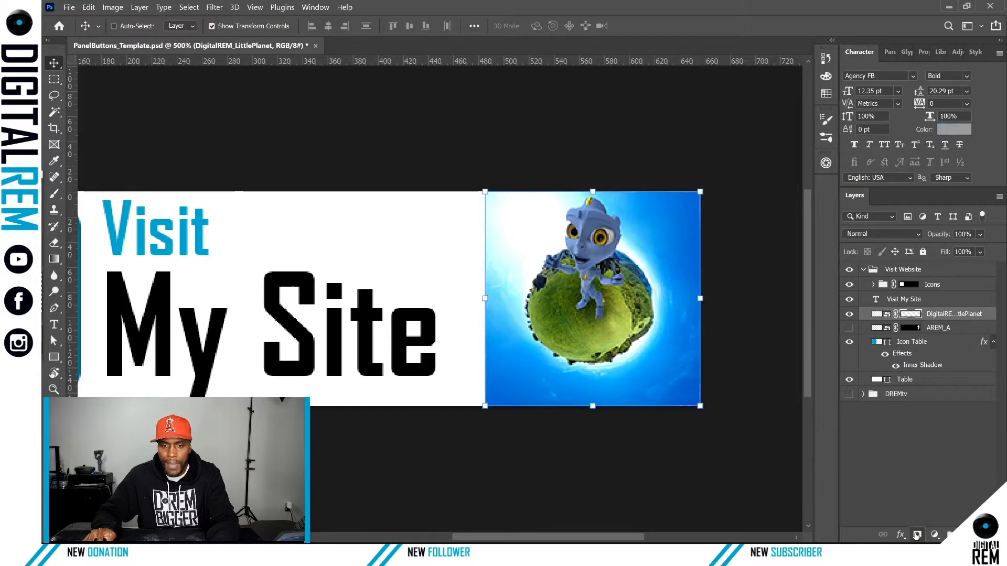
left_click(886, 469)
key("ctrl+minus")
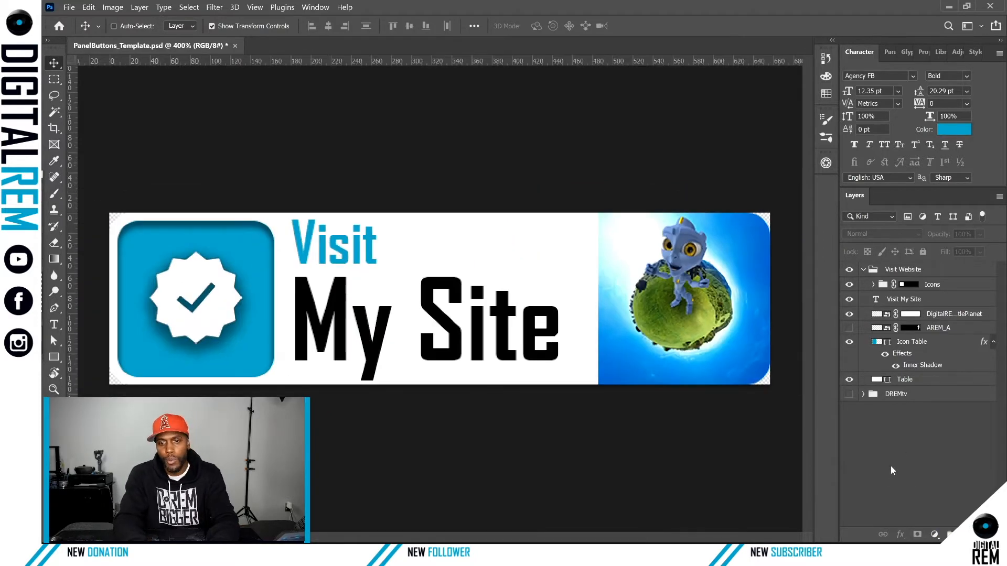
key("ctrl+minus")
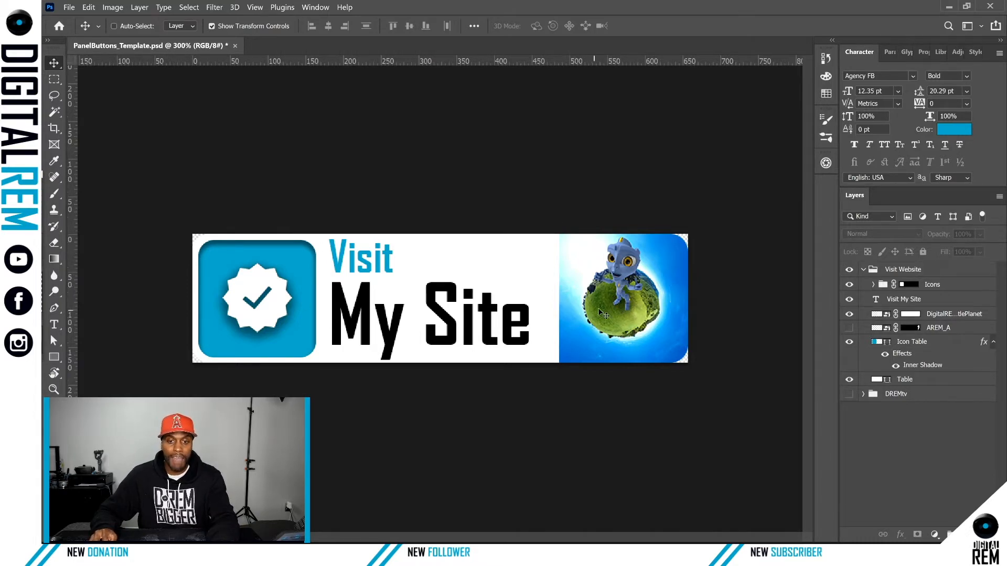
Unlink the layer mask from the DigitalREM_LittlePlanet image so the image can move independently of its mask
left_click(948, 320)
left_click(946, 328)
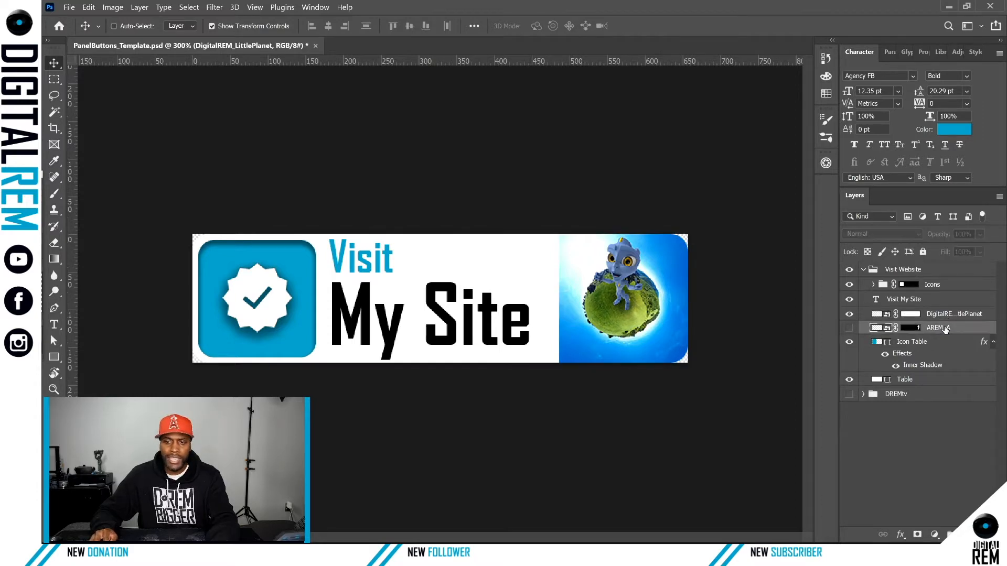
left_click(921, 314)
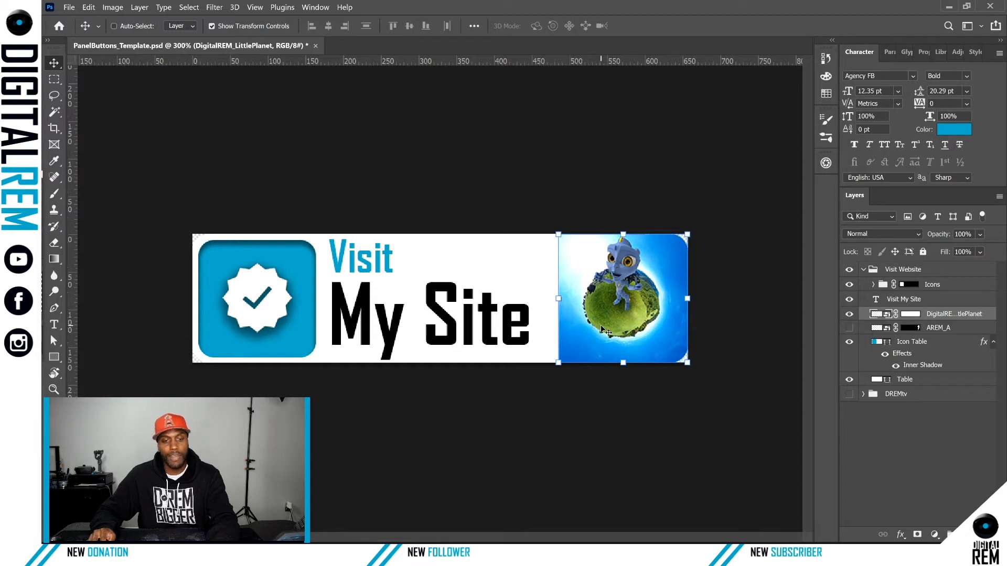
left_click(903, 451)
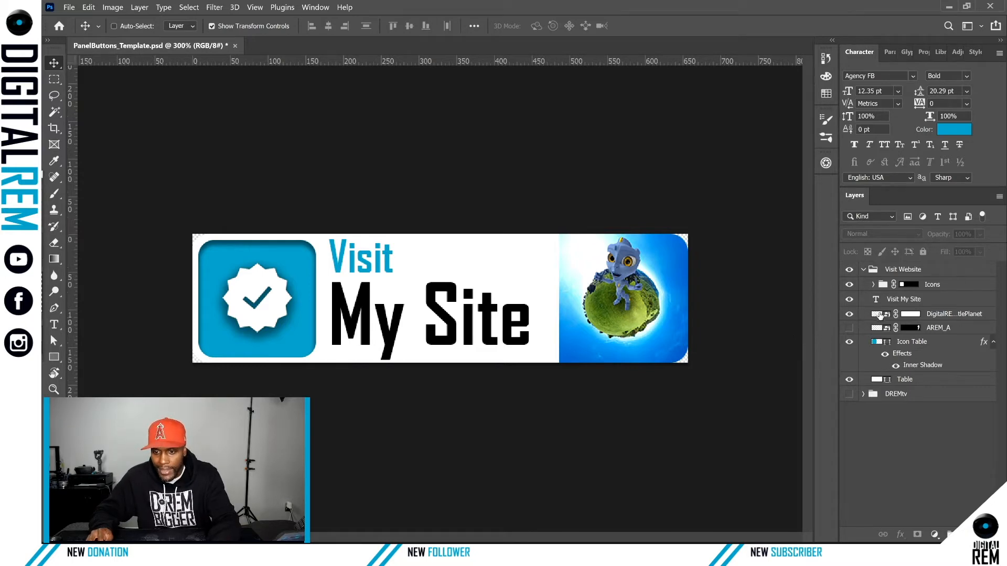
left_click(896, 313)
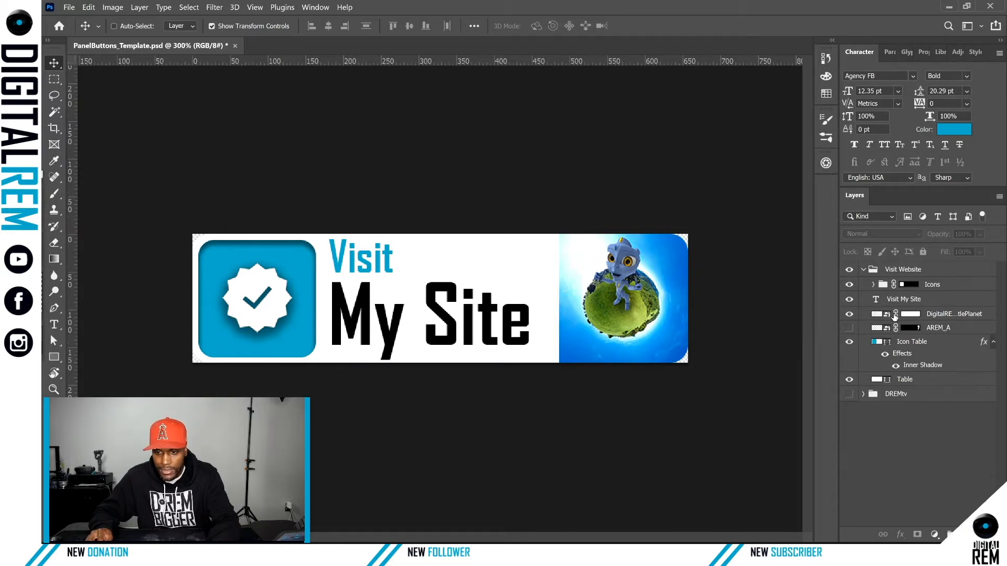
left_click(683, 297)
left_click(619, 231)
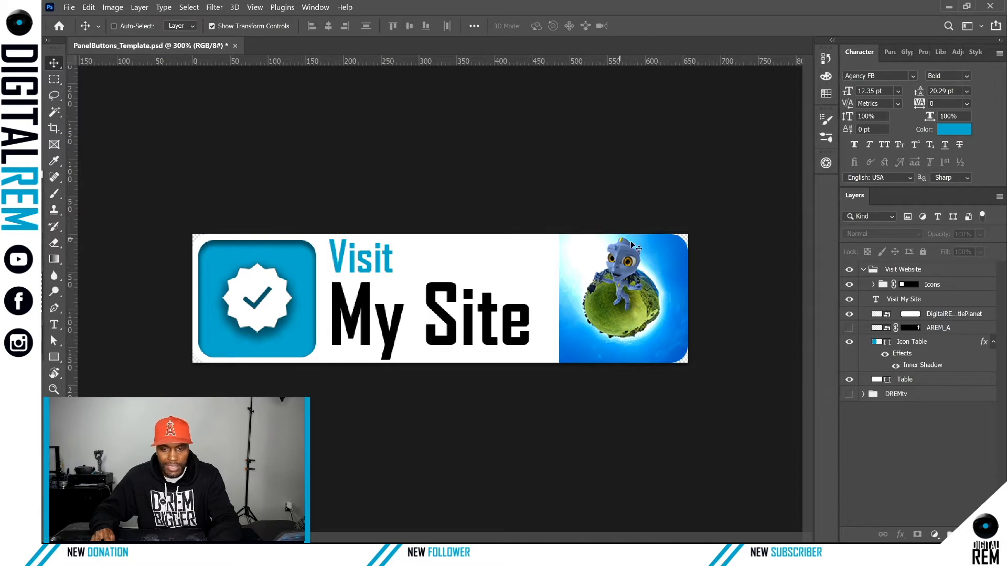
left_click(662, 290)
left_click(692, 241)
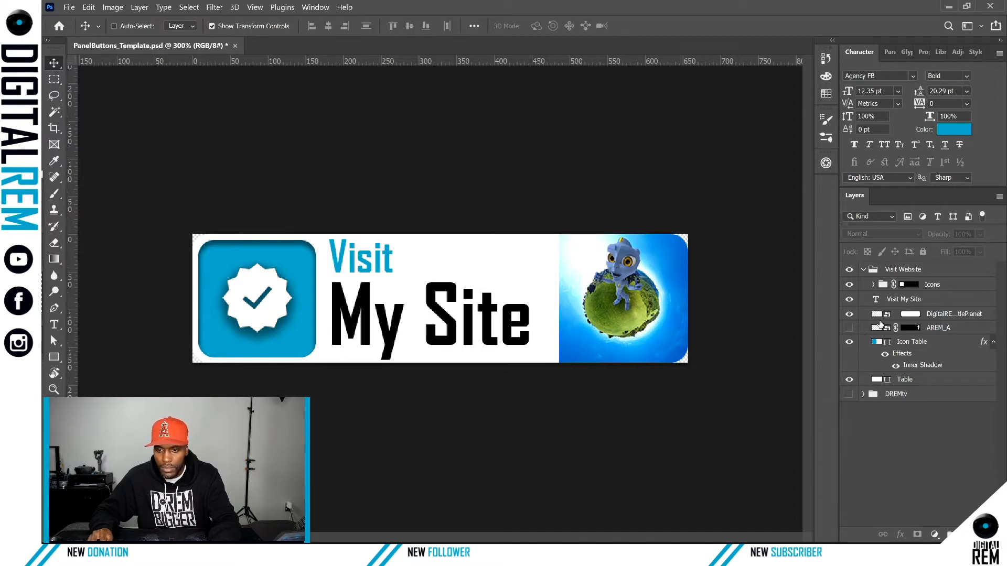
Try the planet image at the panel's left end with the Icons group hidden, and undo both changes
left_click(879, 317)
left_click_drag(598, 298, 232, 286)
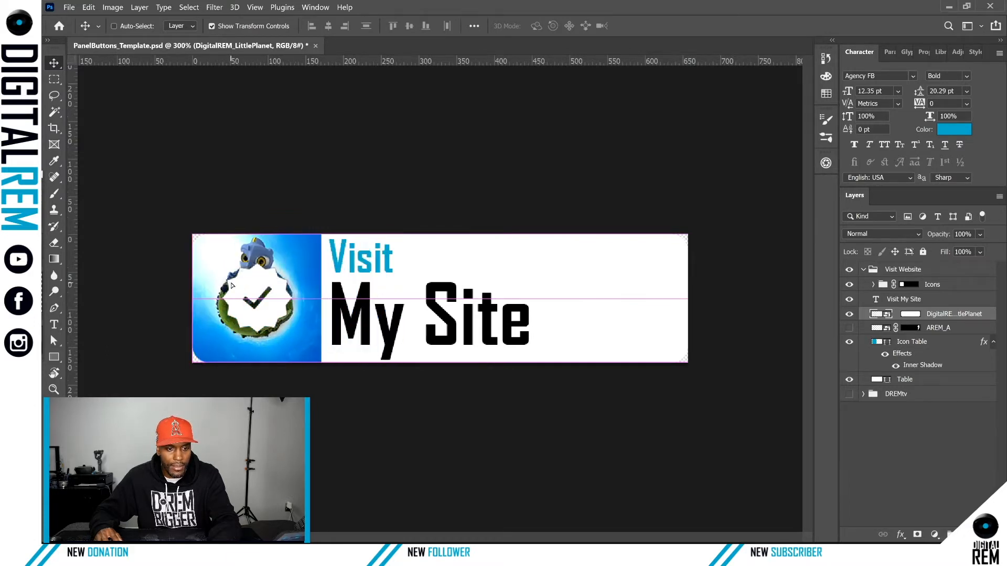
left_click(983, 423)
left_click(849, 284)
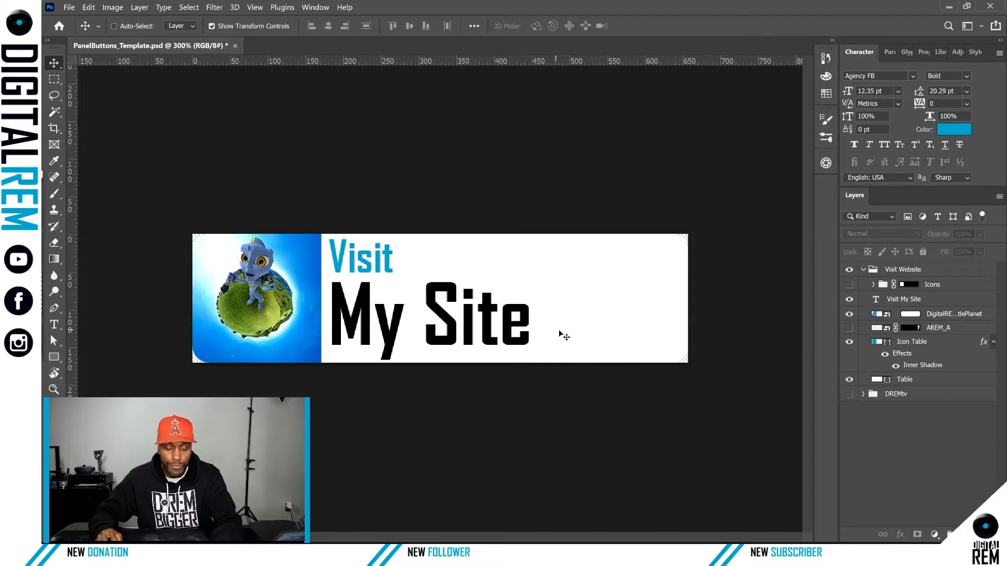
key("ctrl+z")
key("ctrl+z")
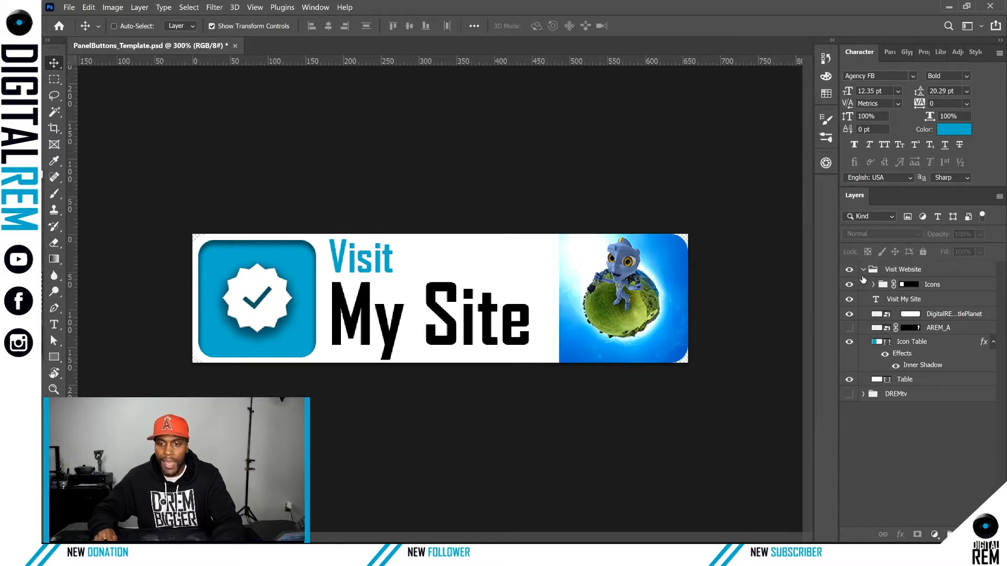
Collapse the Visit Website group, open the Export As settings, choose the PNG format, and cancel the export
left_click(863, 271)
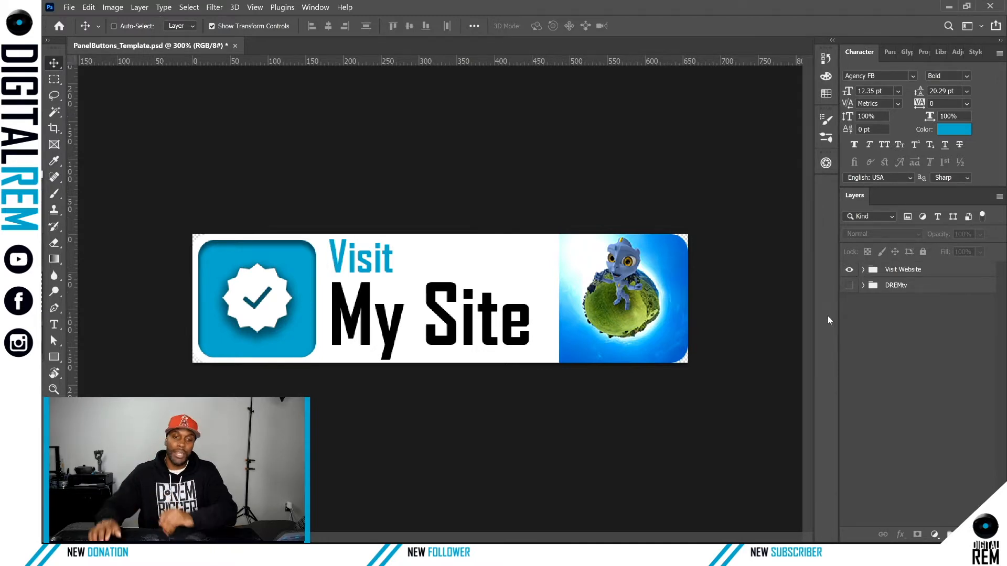
left_click(69, 7)
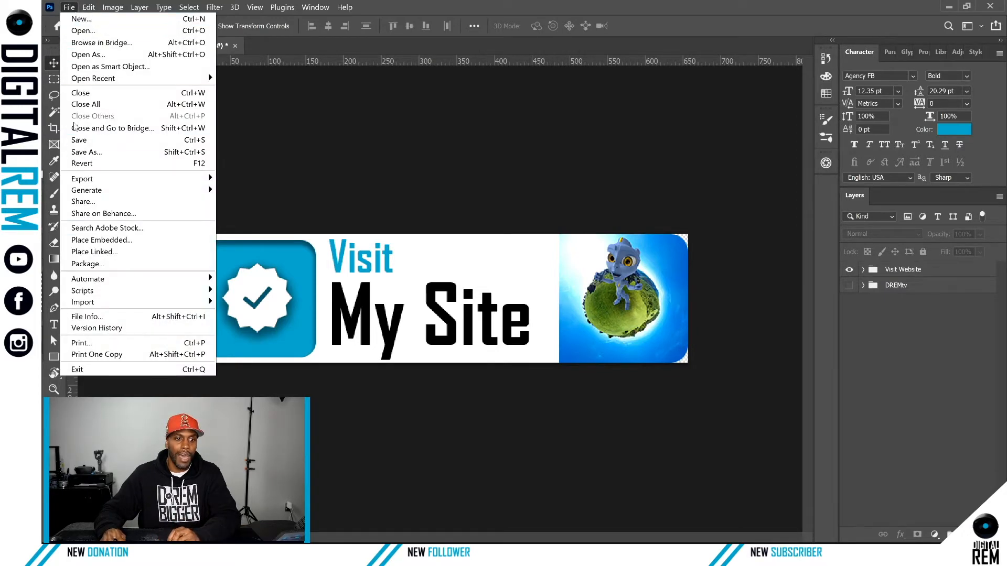
mouse_move(88, 179)
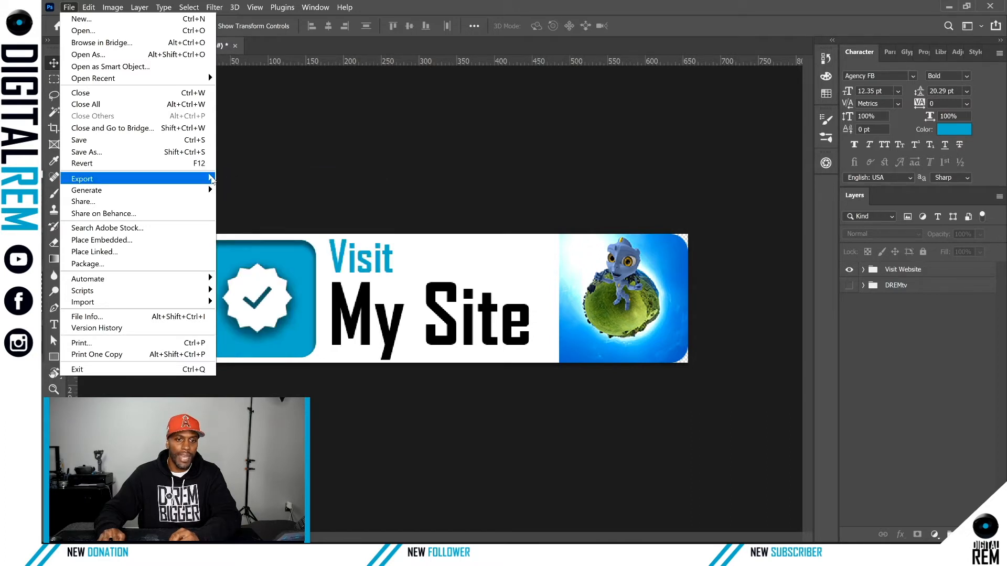
mouse_move(210, 179)
left_click(239, 191)
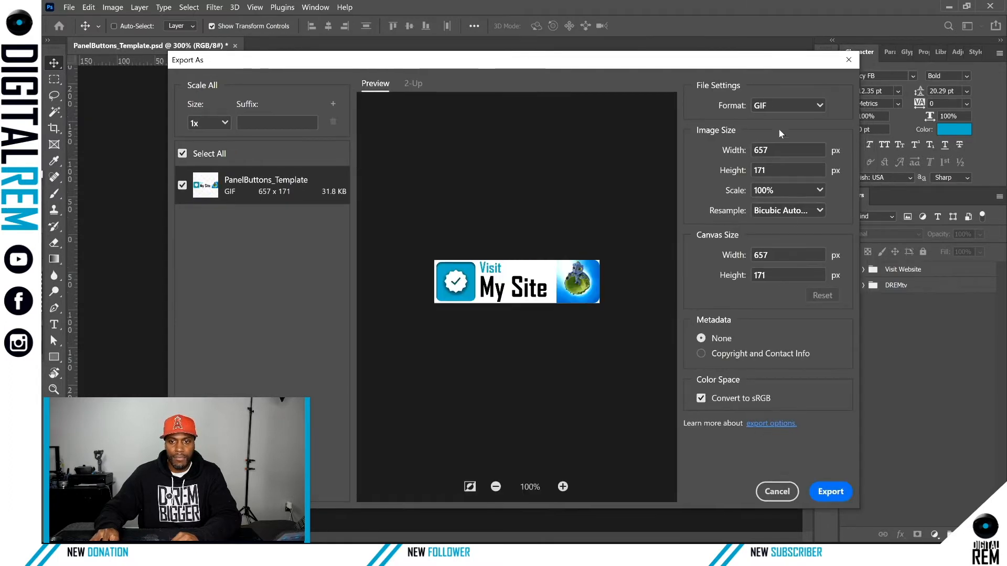
left_click(781, 107)
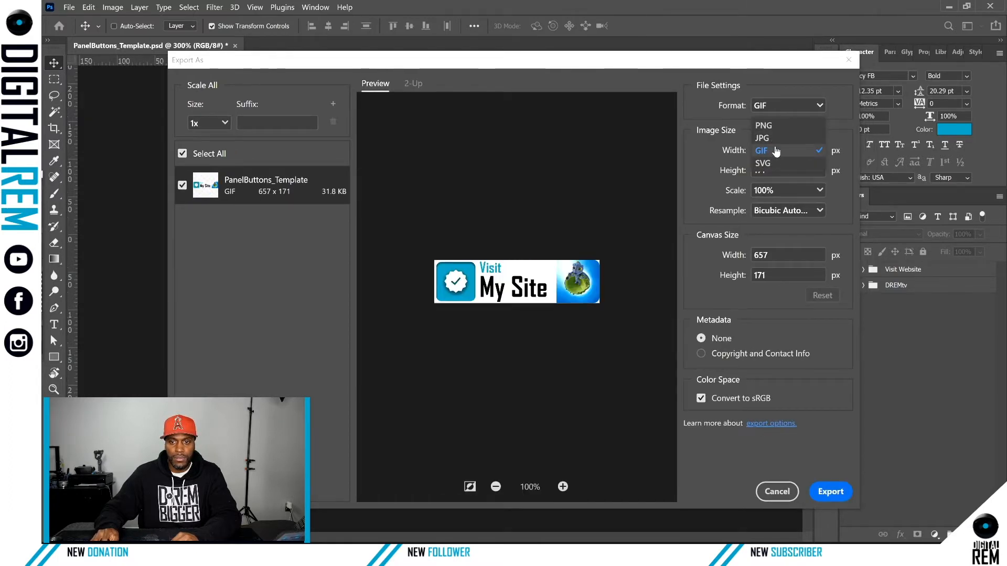
left_click(778, 124)
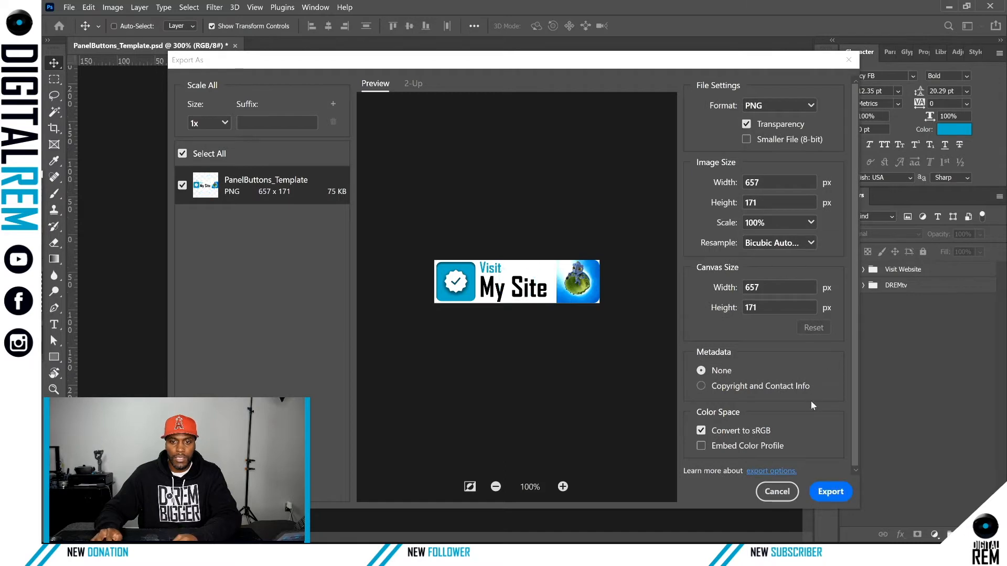
left_click(787, 497)
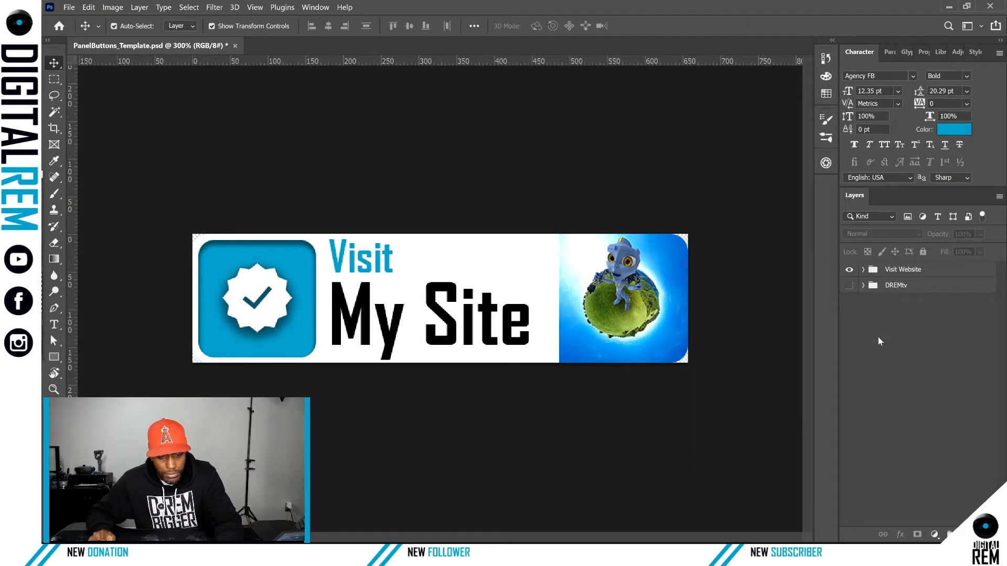
Save the template and delete the Visit Website group with its contents
key("ctrl+s")
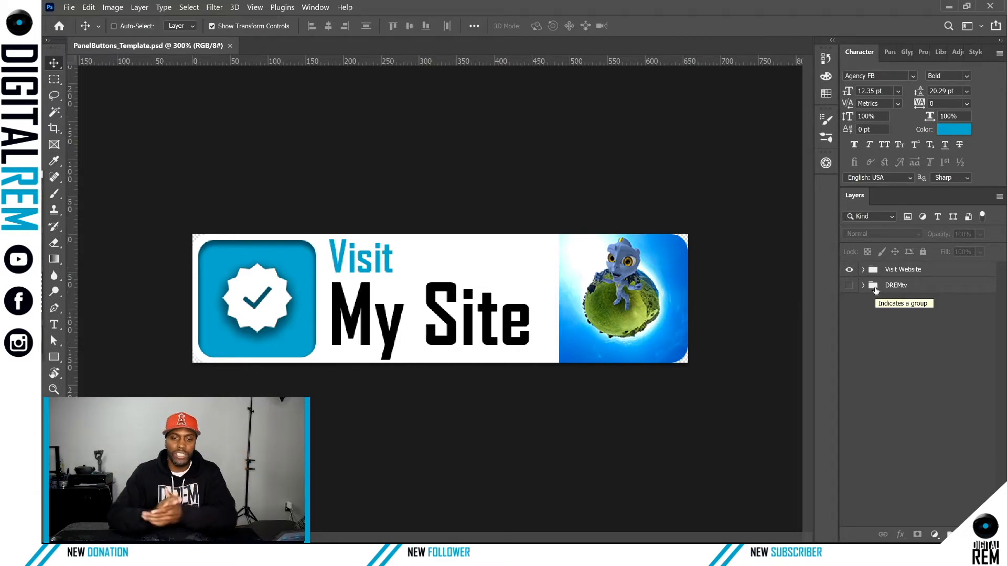
left_click(894, 273)
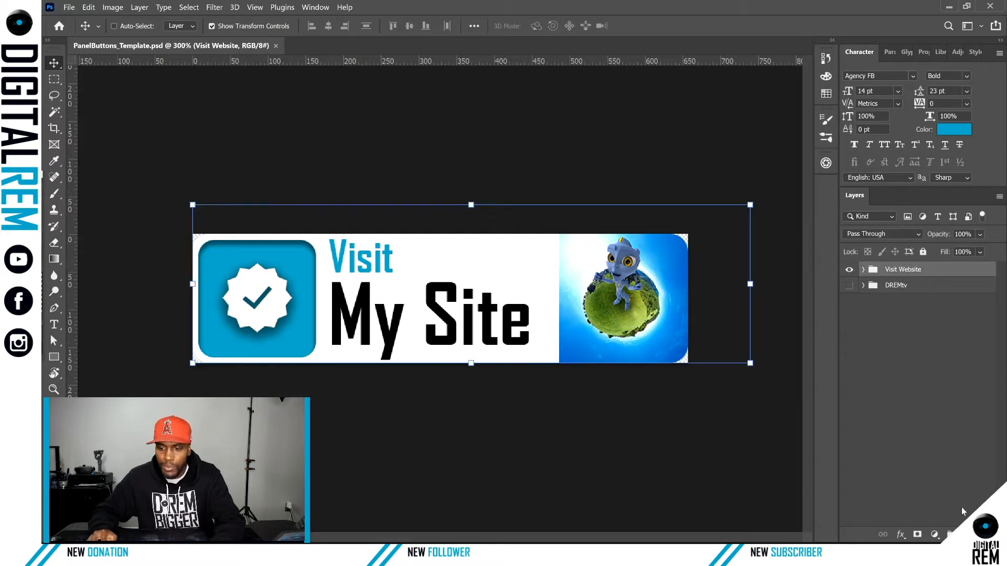
key("Delete")
key("Return")
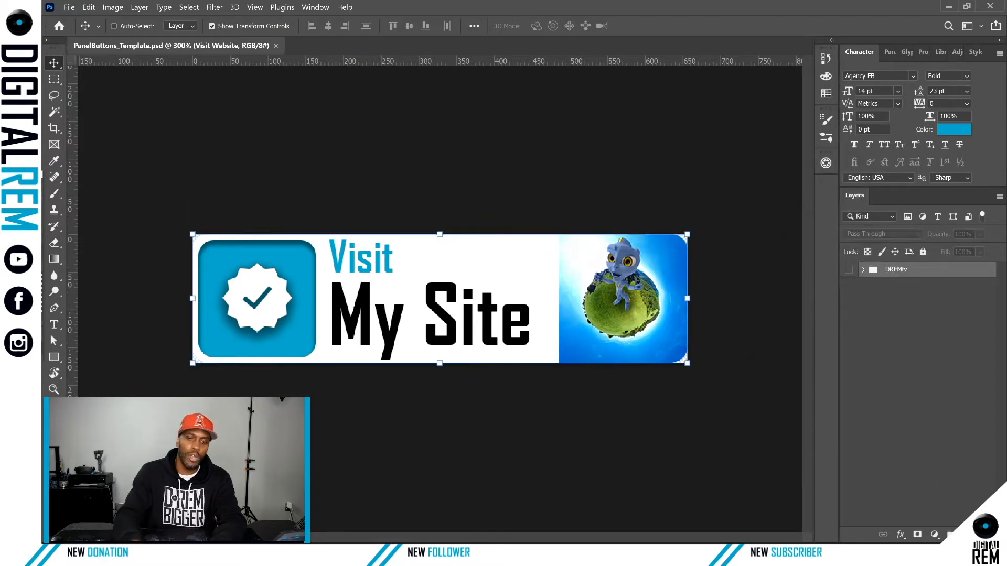
Show the DREMtv group and save the template
left_click(849, 270)
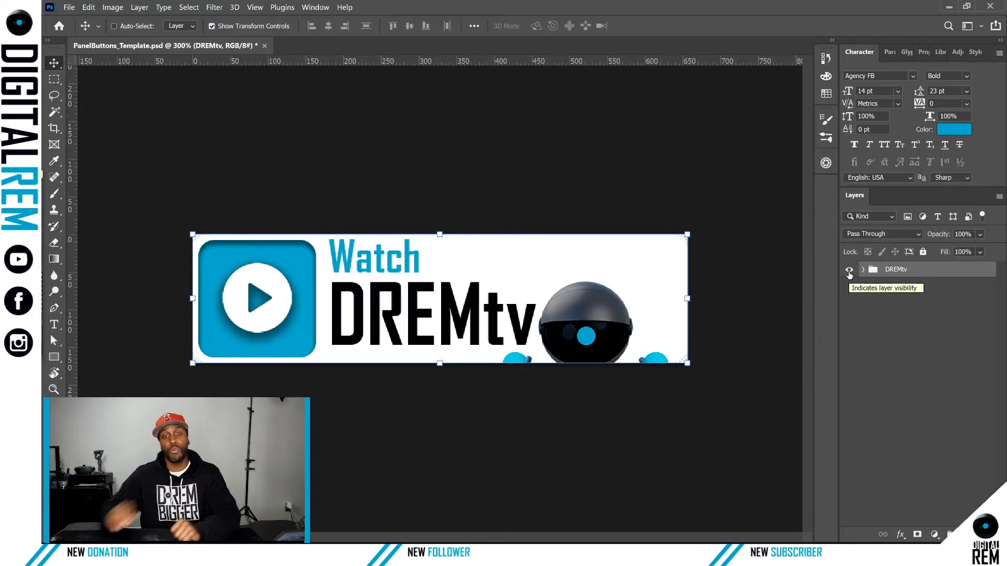
left_click(957, 404)
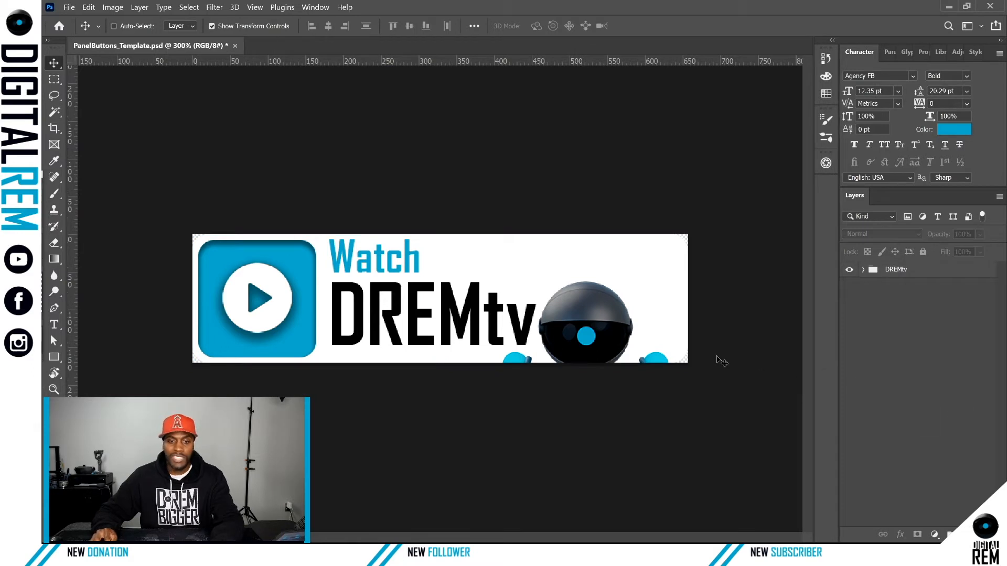
key("ctrl+s")
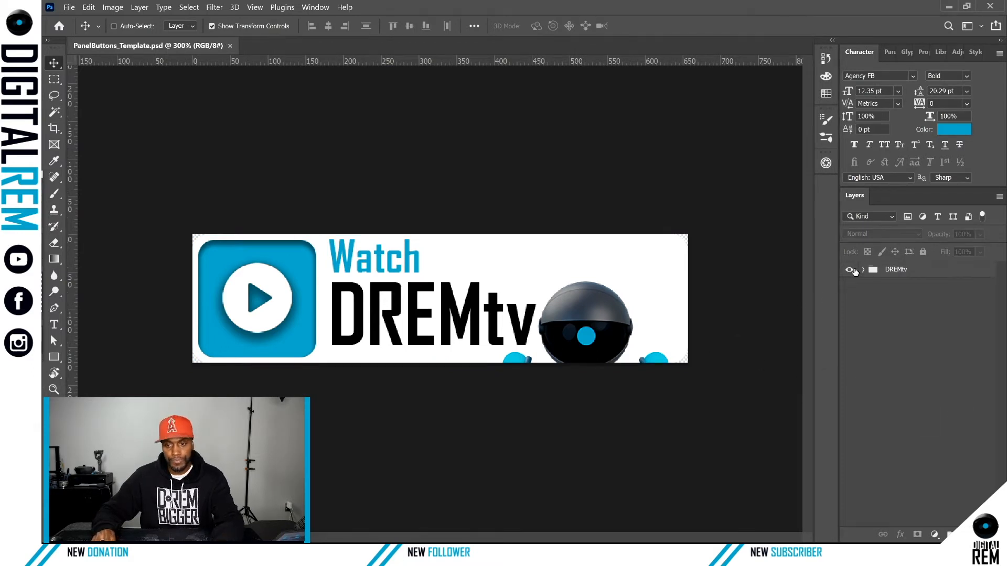
Expand the DREMtv group and rename the 0036 layer as Mascot
left_click(863, 269)
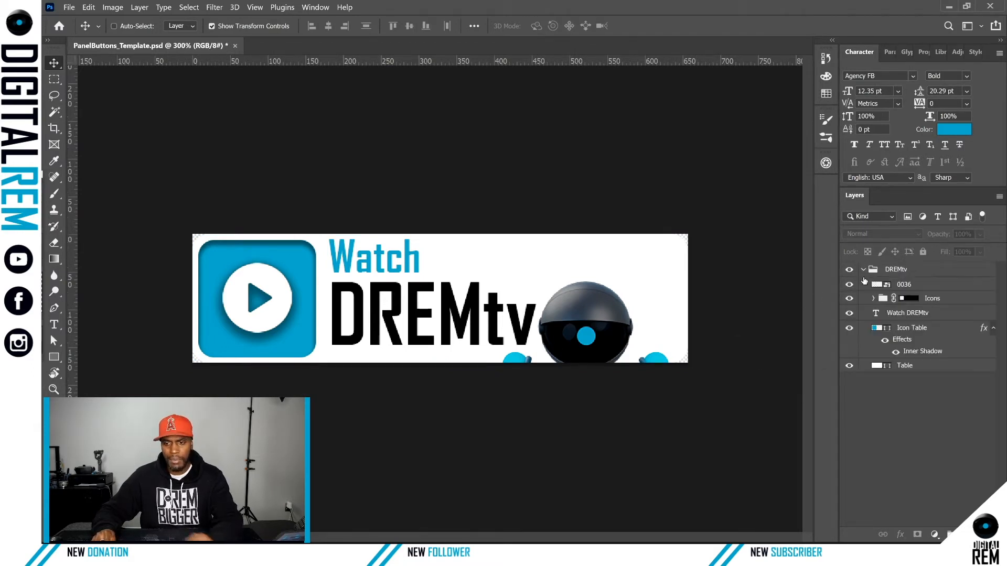
left_click(934, 299)
left_click(849, 284)
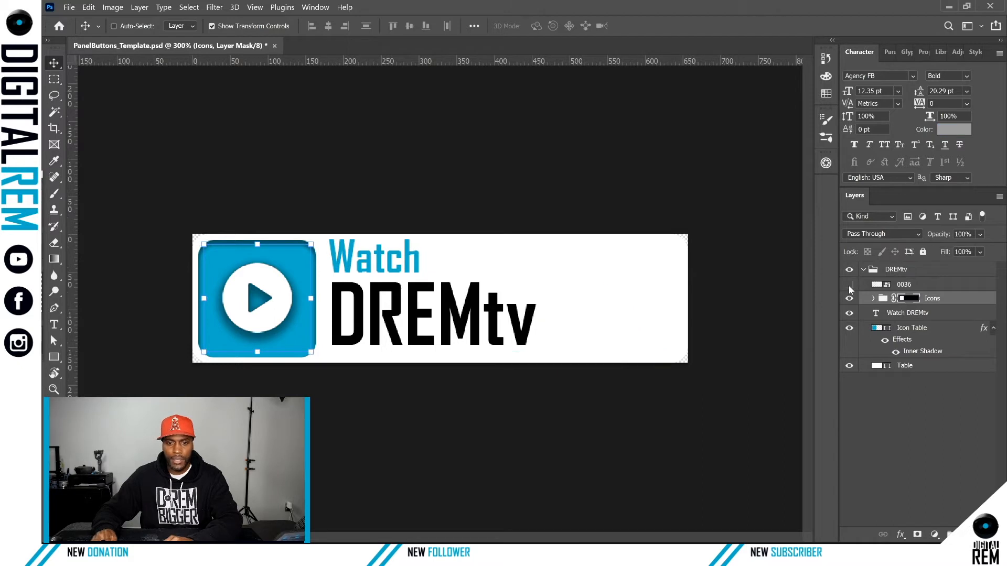
left_click(849, 285)
double_click(903, 285)
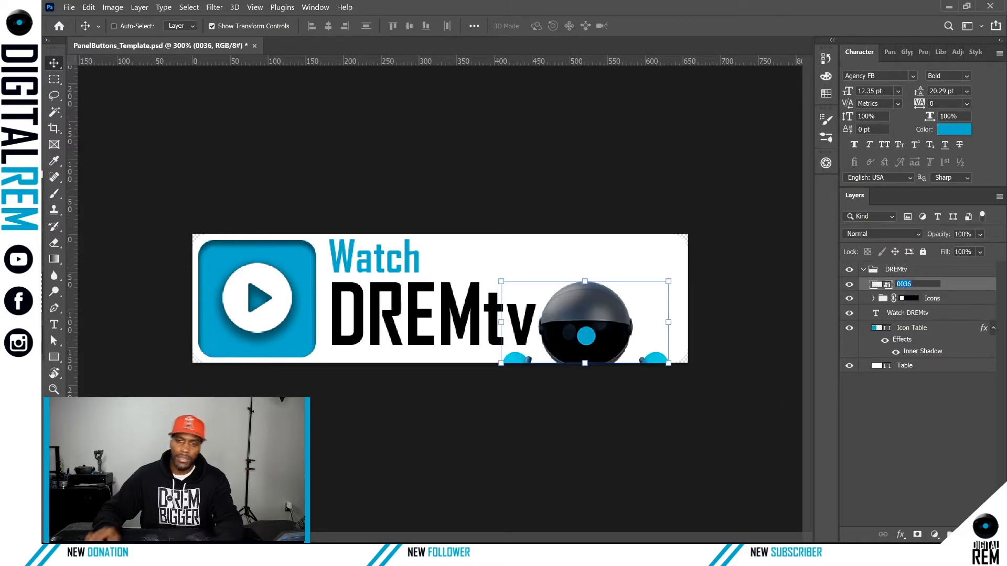
type("Mas")
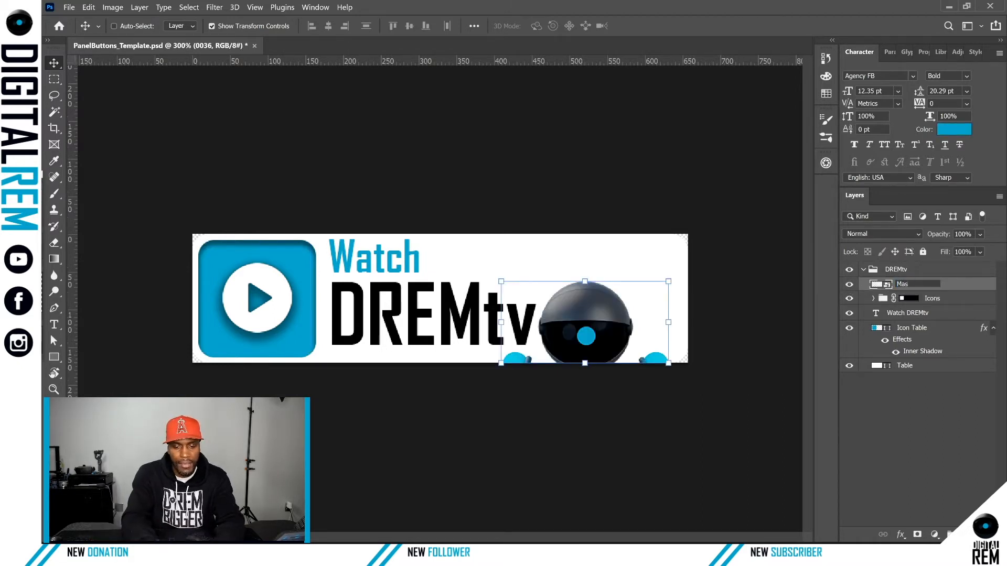
type("cot")
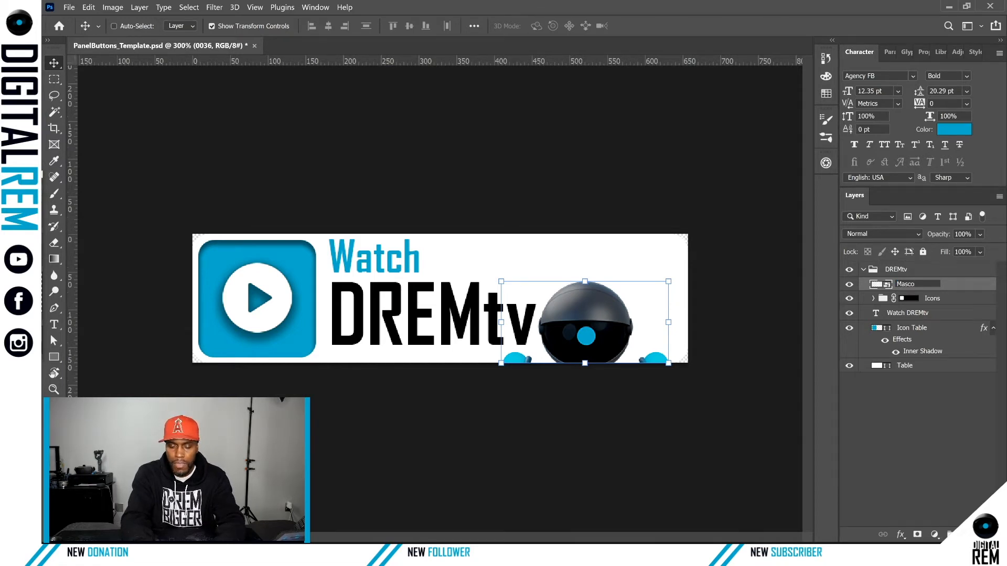
key("ctrl+a")
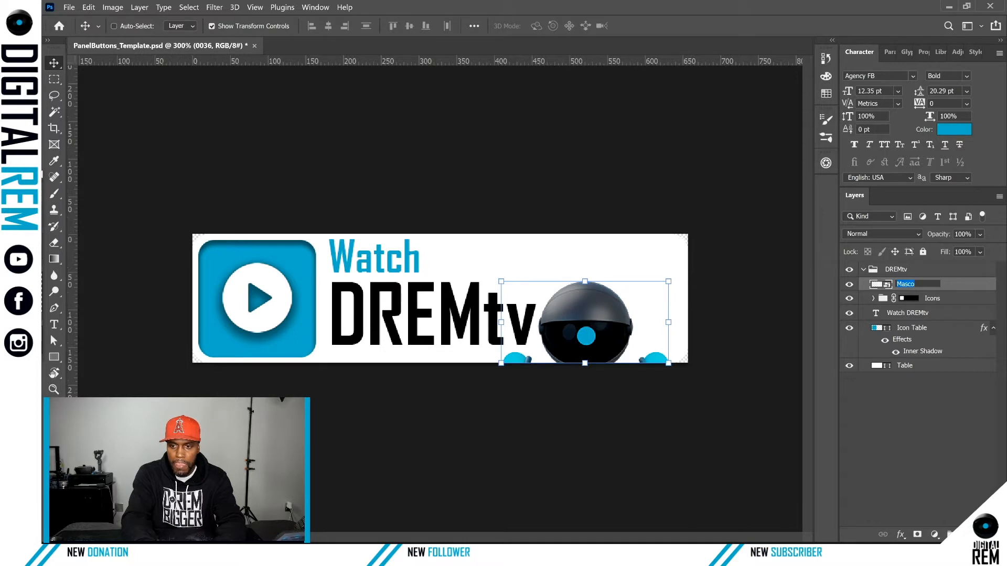
type("Mascot")
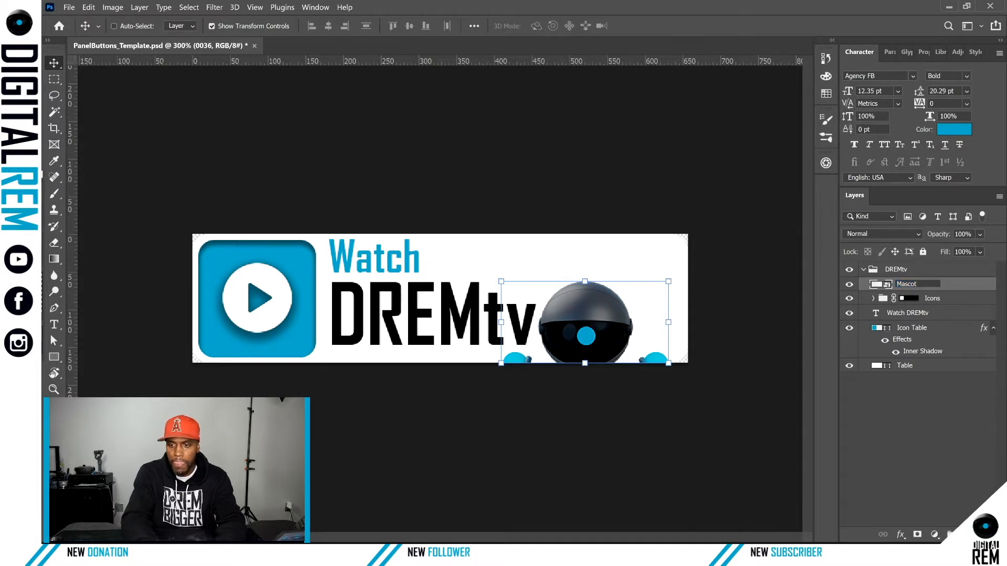
key("Return")
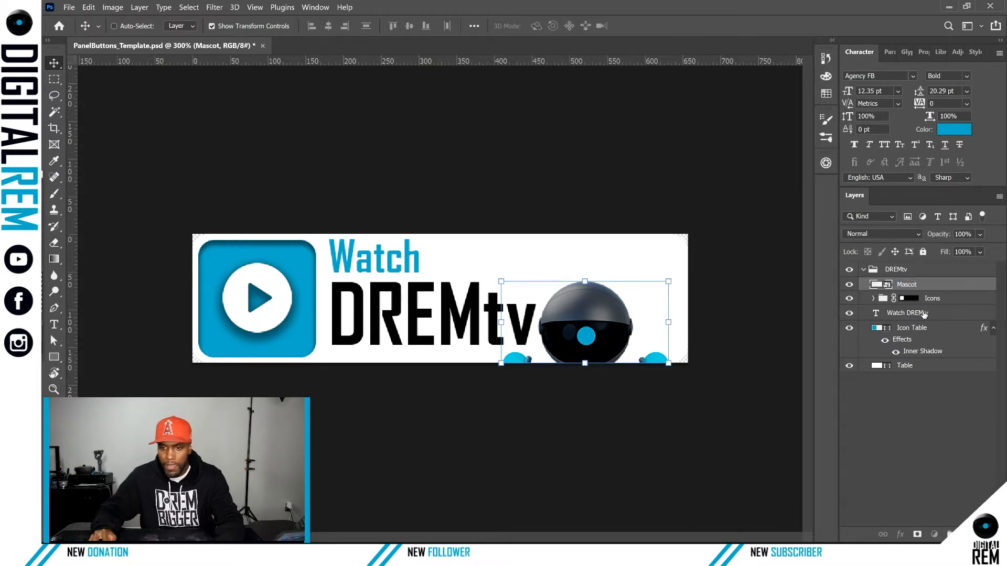
Rename the Table layer at the bottom of the DREMtv group as Button Table
left_click(911, 315)
left_click(914, 329)
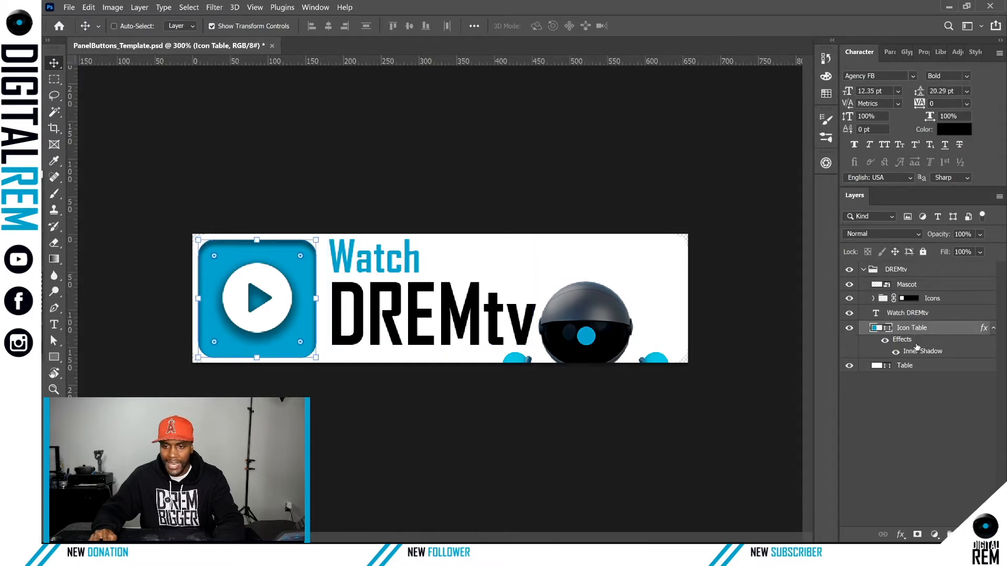
left_click(903, 367)
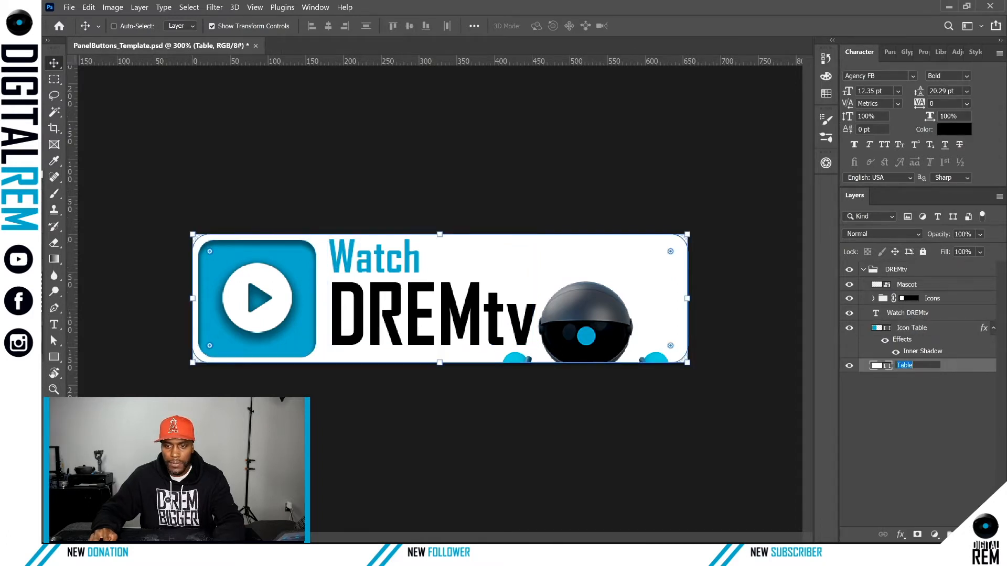
type("Button")
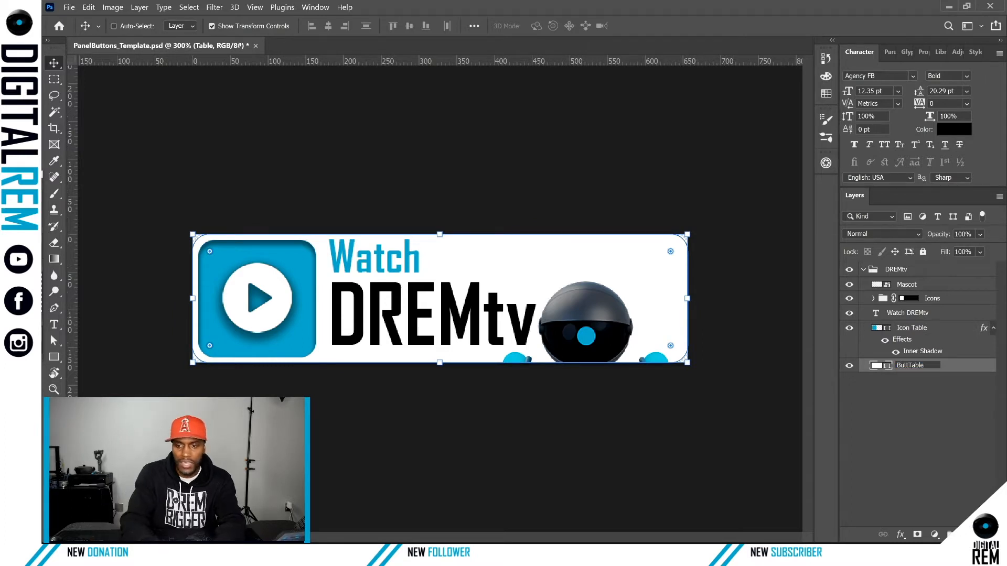
key("Return")
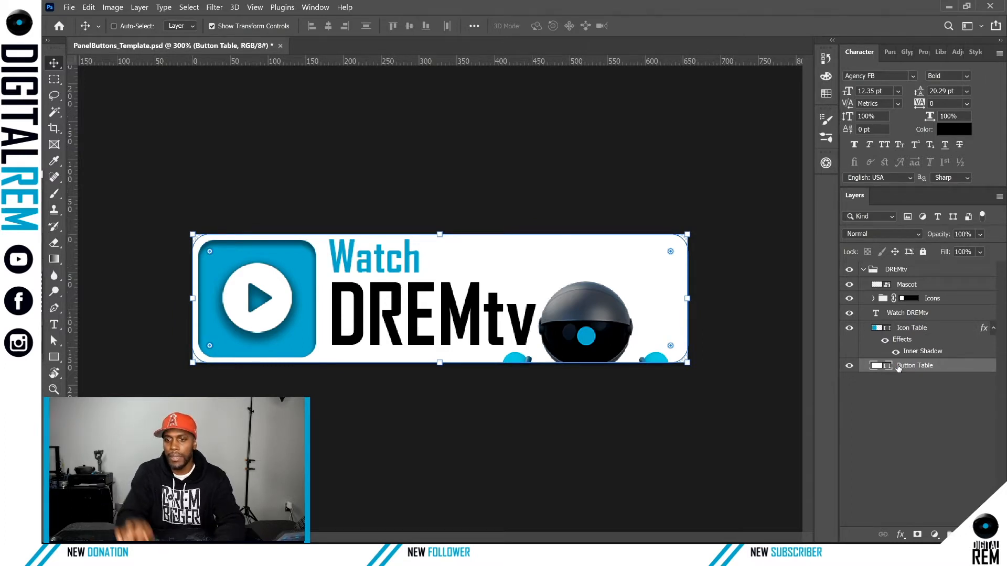
Collapse the DREMtv group, check its visibility by hiding and showing it, and save the template
left_click(863, 270)
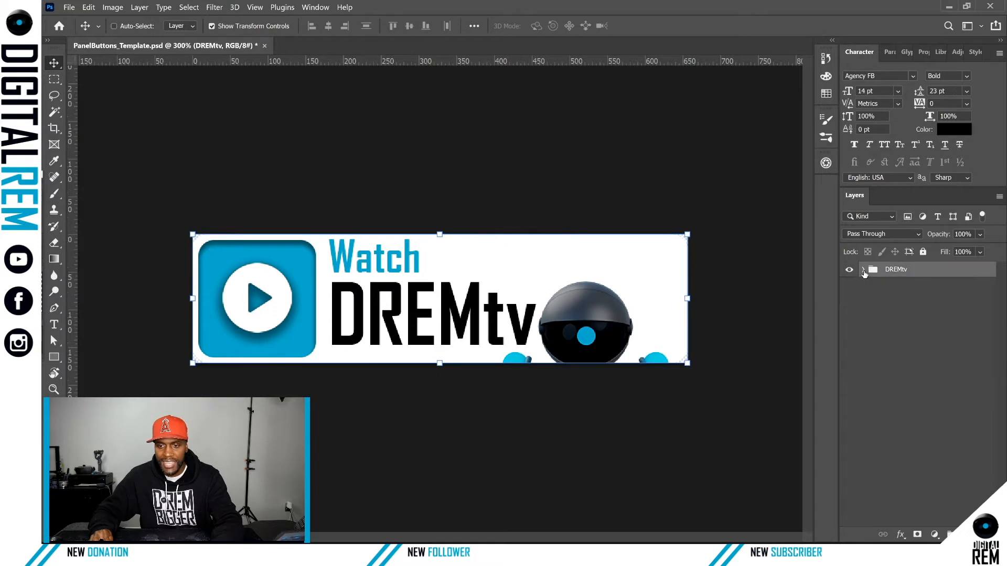
left_click(851, 271)
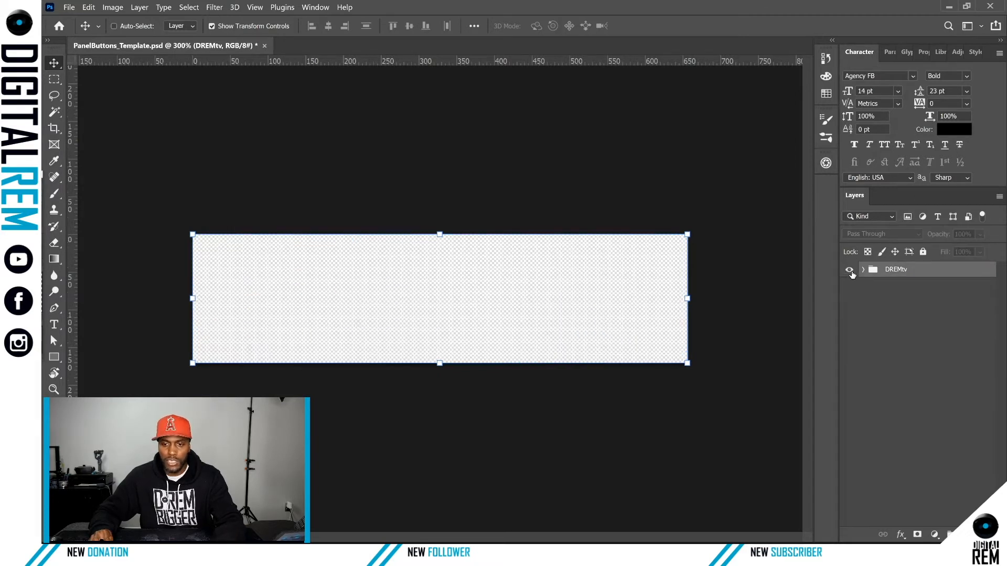
left_click(850, 271)
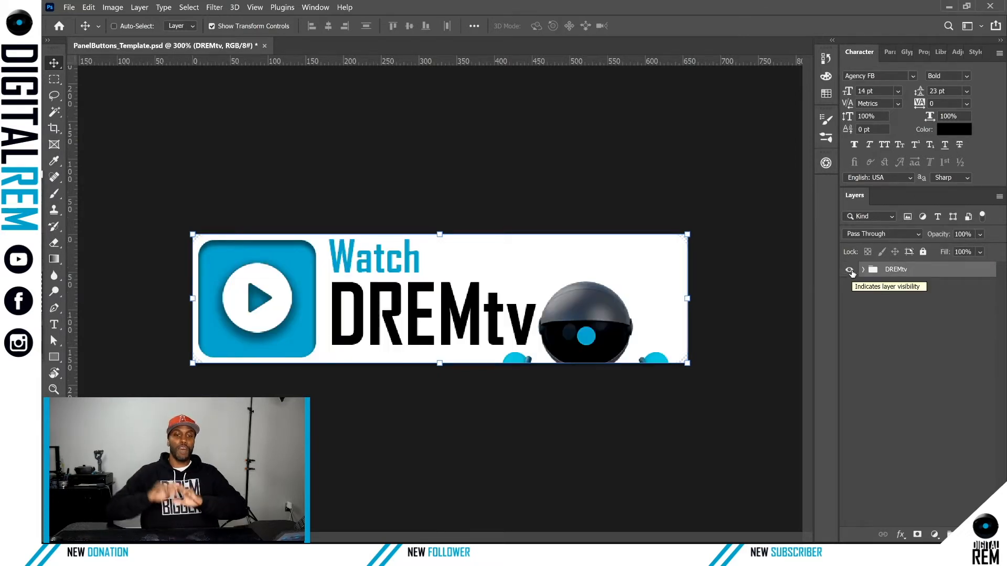
key("ctrl+s")
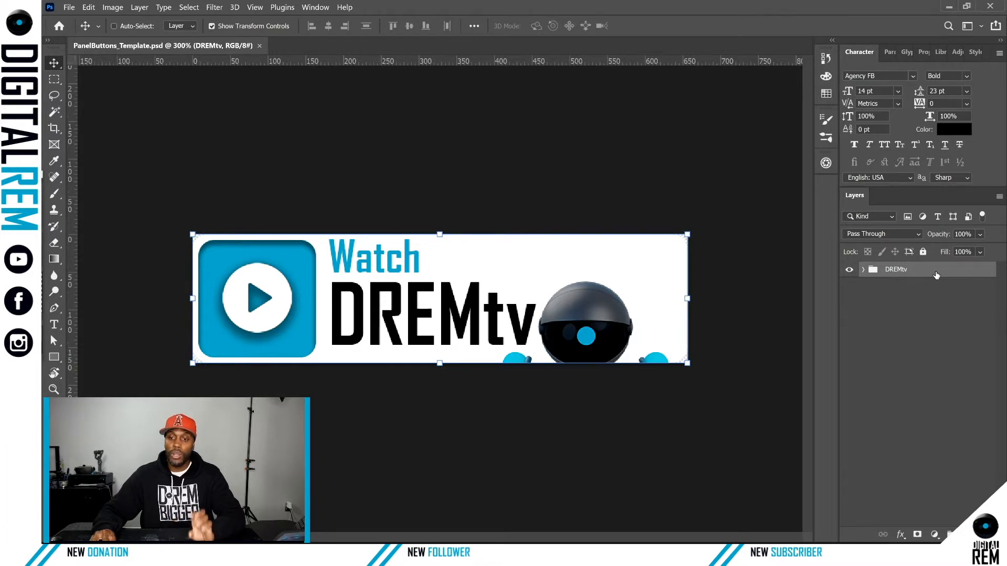
Duplicate the DREMtv group within the same document, keeping the suggested name
left_click_drag(937, 275, 951, 534)
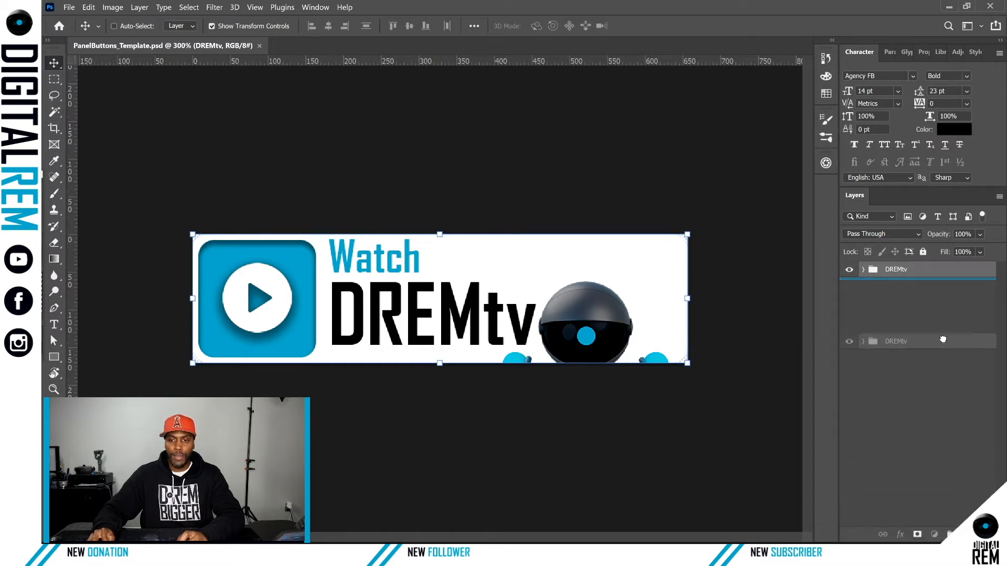
right_click(936, 275)
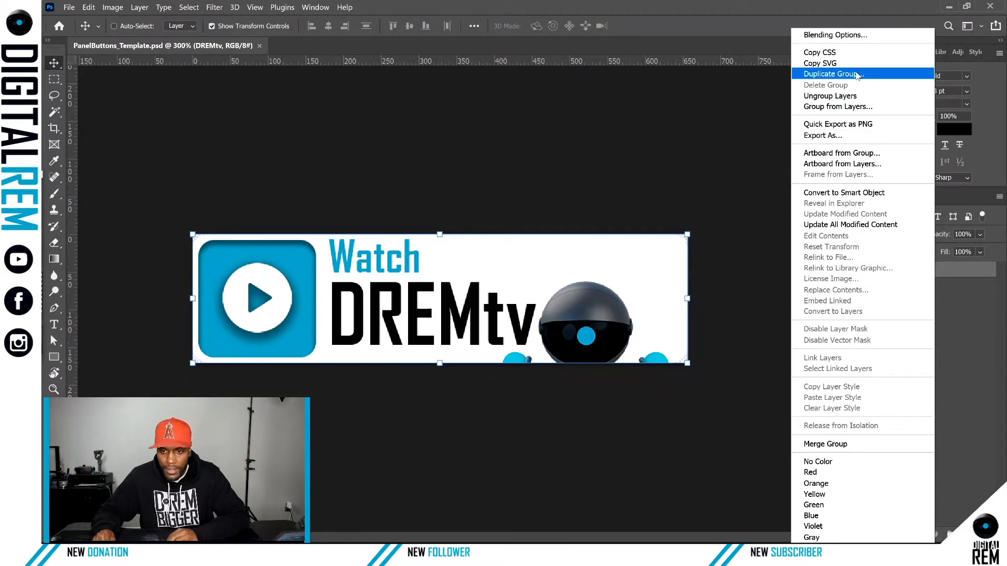
left_click(858, 74)
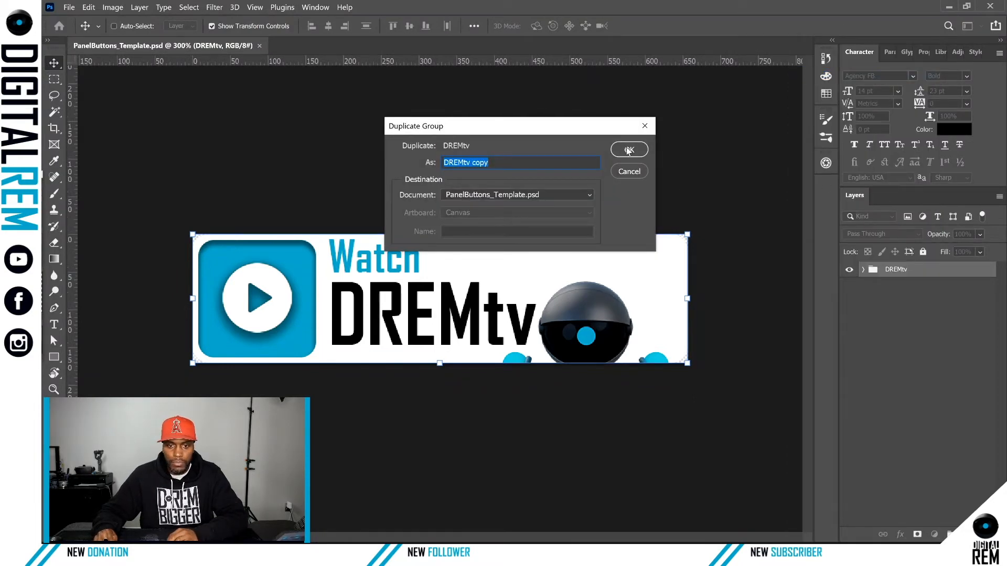
left_click(629, 151)
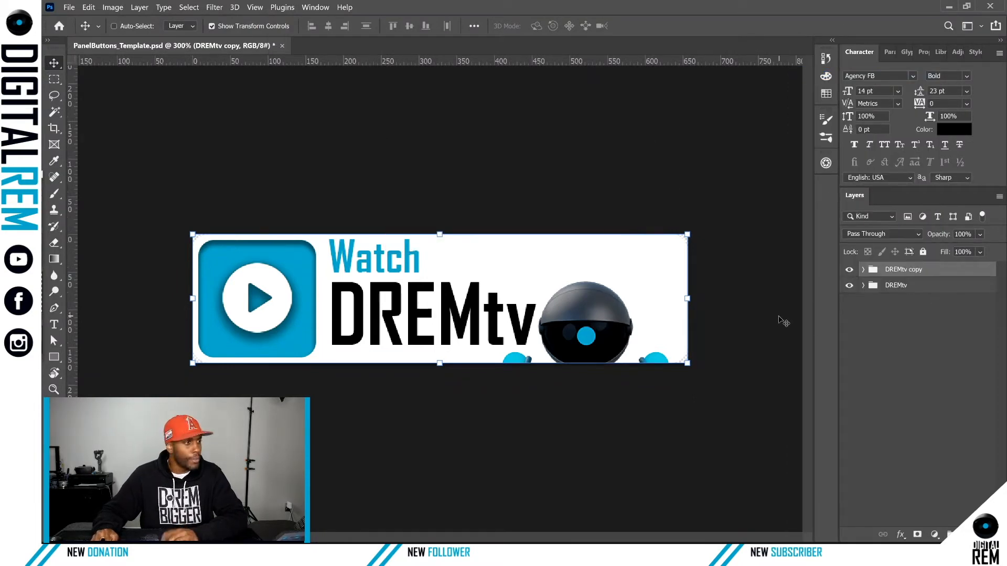
right_click(917, 291)
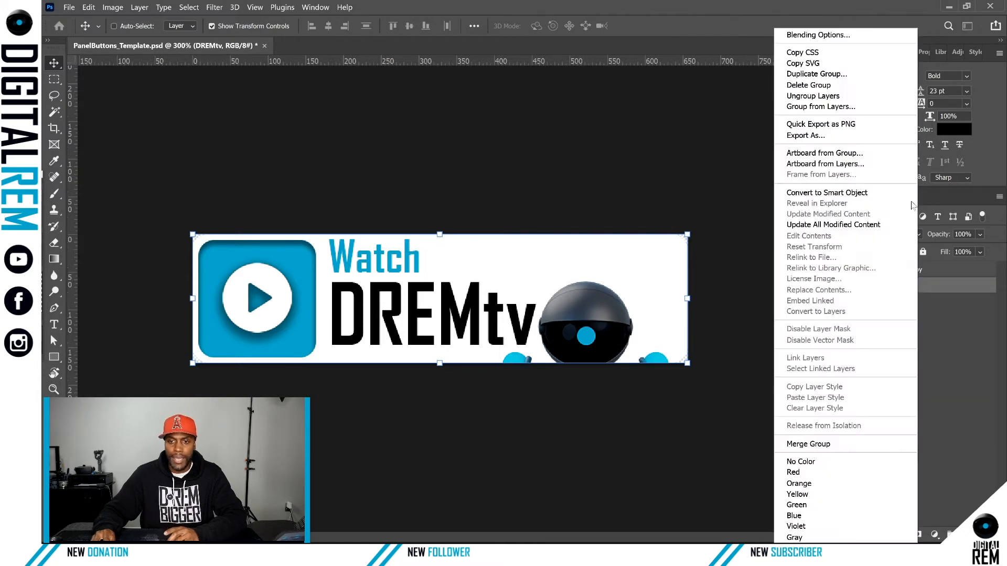
left_click(946, 311)
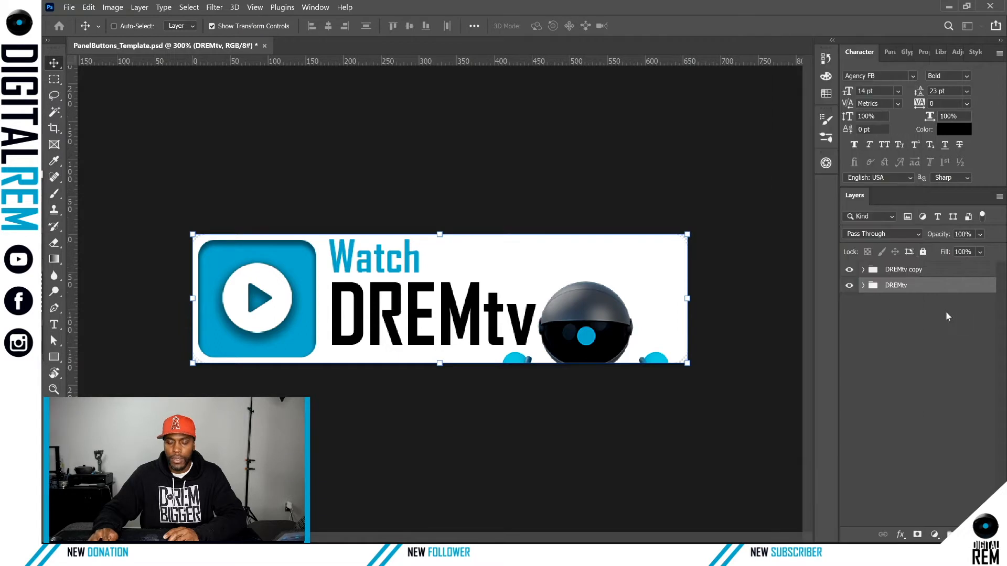
Hide the original DREMtv group and rename its copy as Sample
left_click(849, 285)
double_click(903, 269)
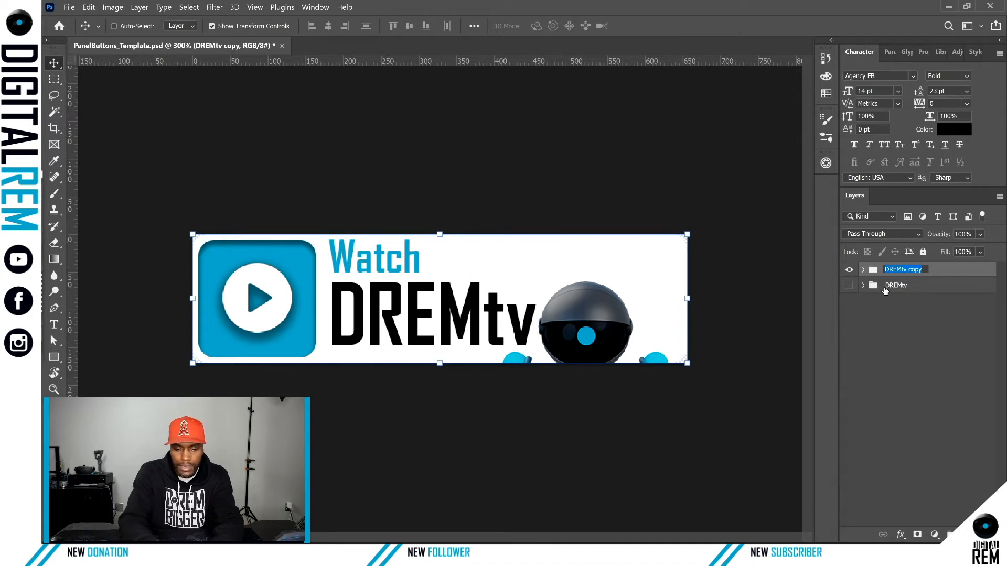
type("Sample")
key("Return")
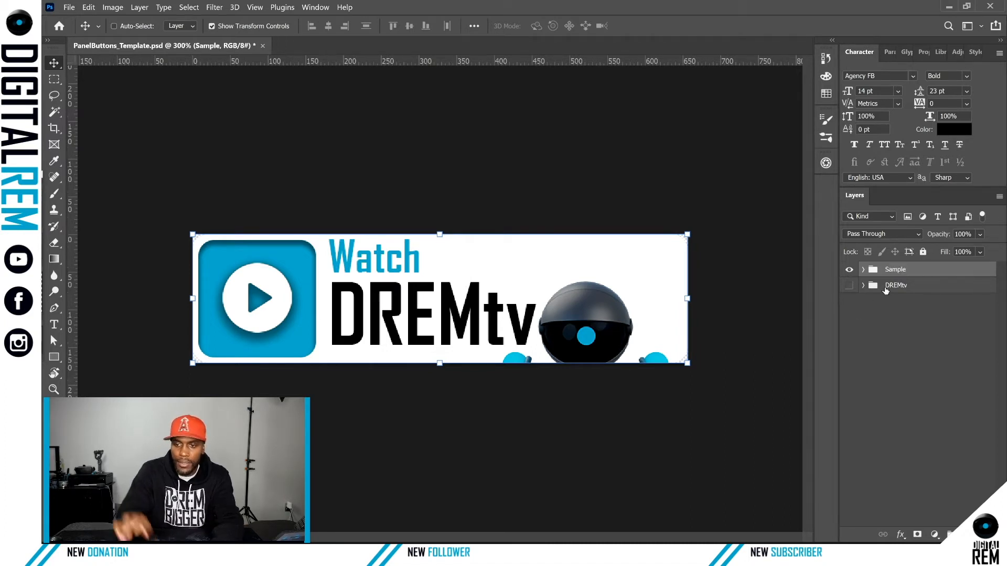
Move the Sample group below the DREMtv group and delete the DREMtv group with its contents
left_click_drag(918, 273, 911, 290)
left_click(905, 270)
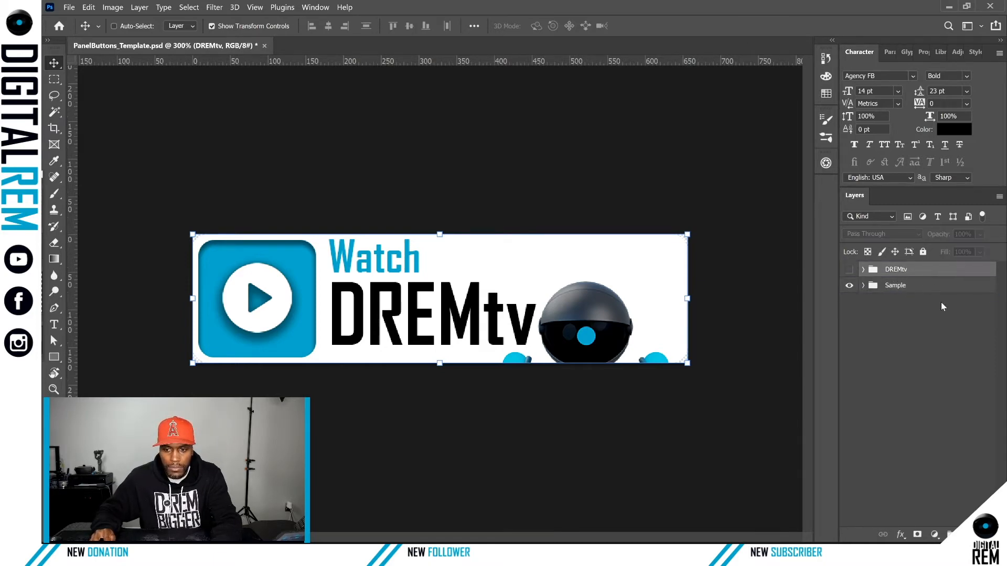
key("Delete")
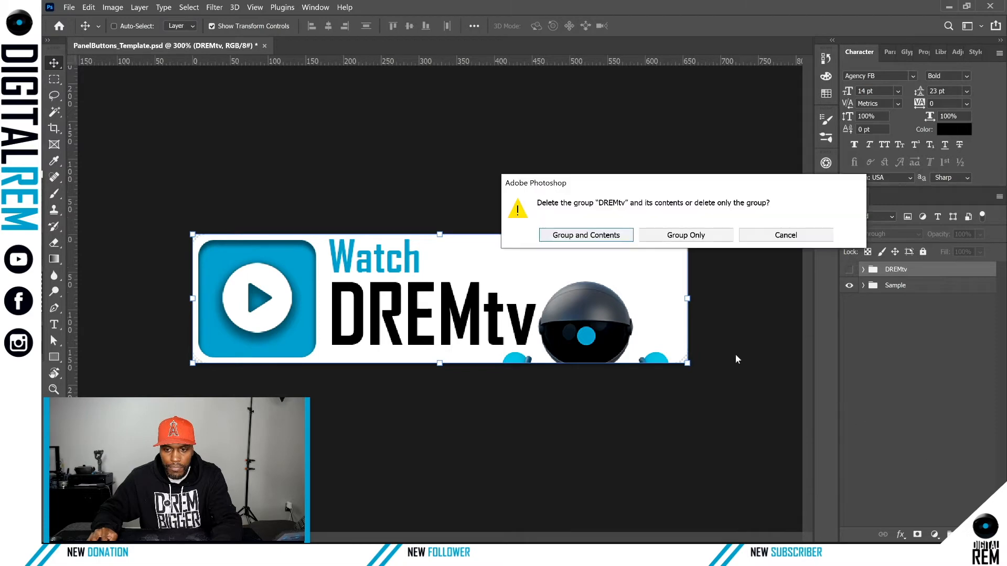
left_click(603, 234)
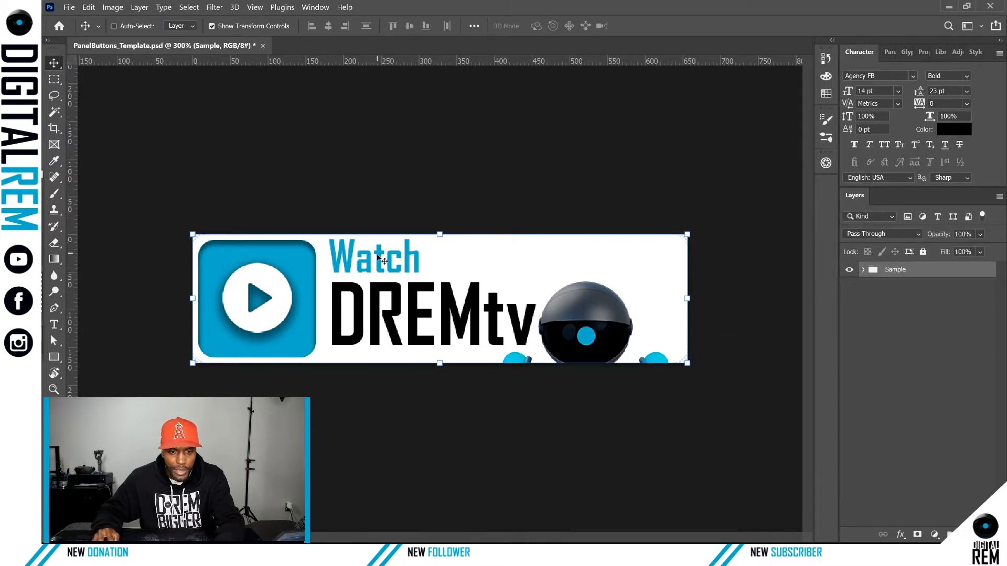
Replace the blue word "Watch" in the button's text with "Insert your text"
key("t")
left_click_drag(329, 257, 419, 257)
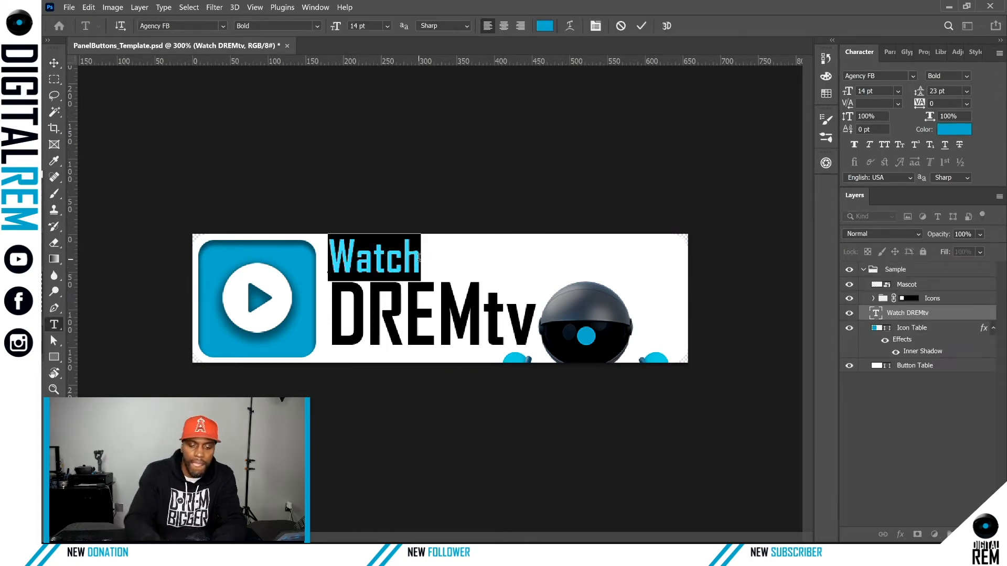
type("Iser")
key("BackSpace")
key("BackSpace")
key("BackSpace")
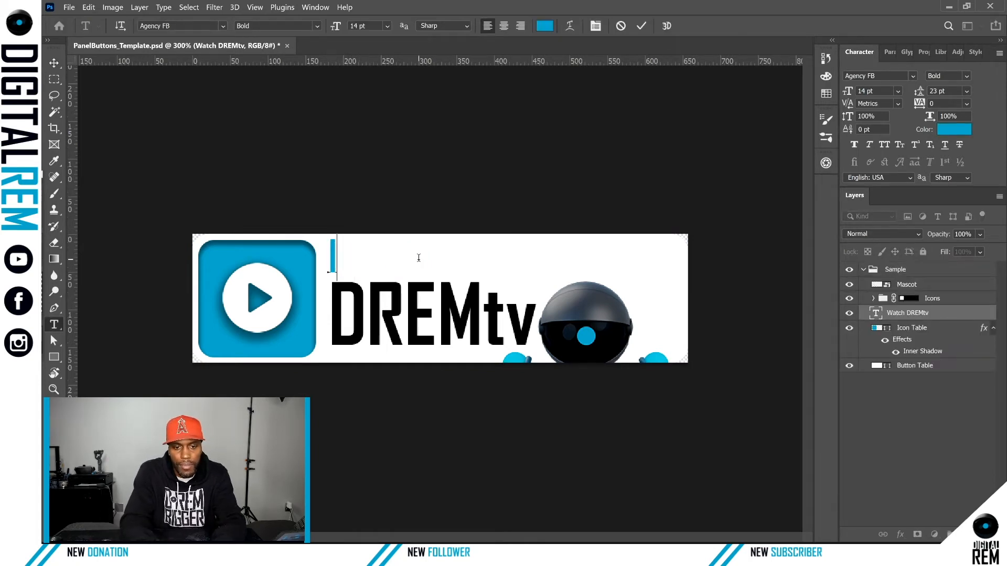
type("nsert you")
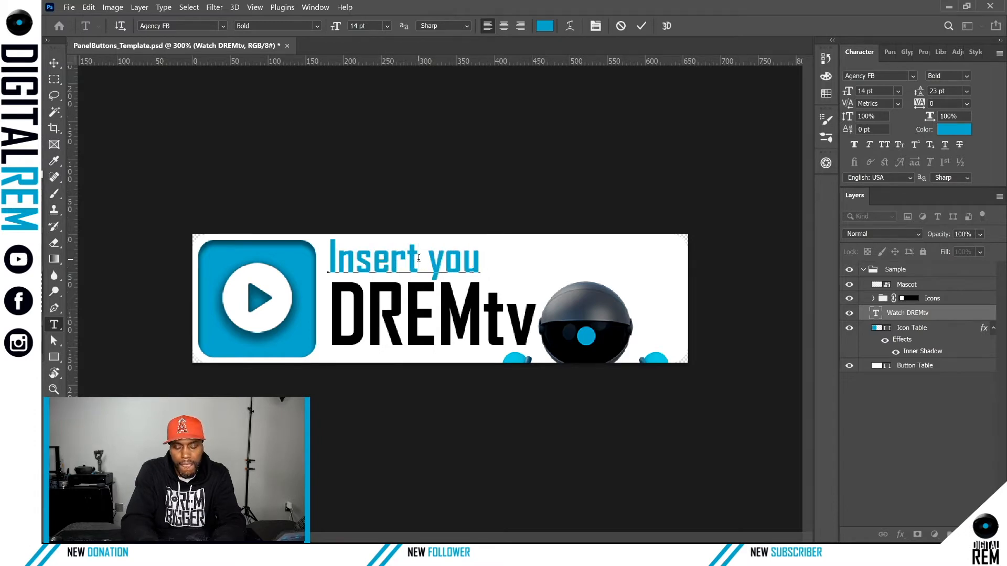
type(" r")
key("BackSpace")
key("BackSpace")
type("r")
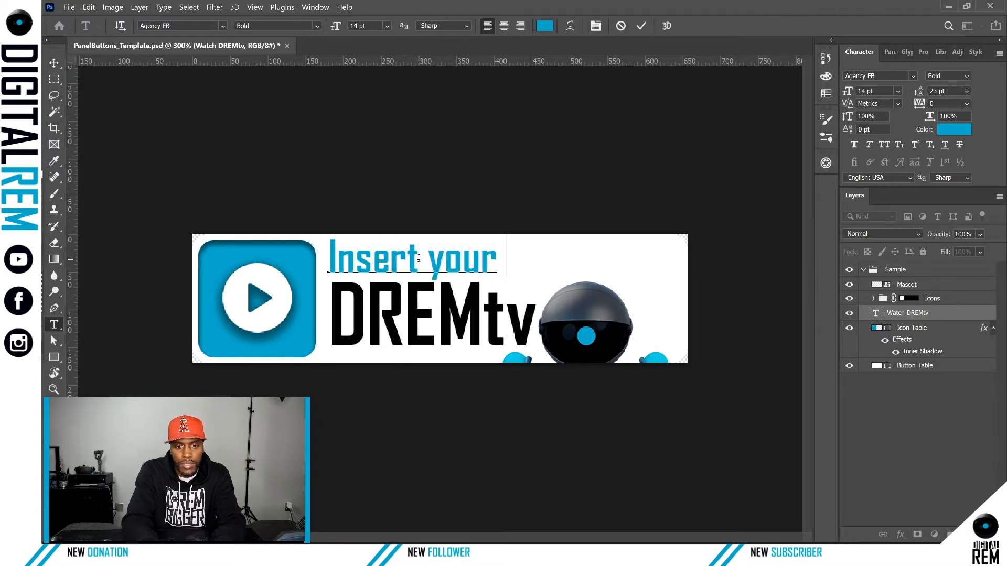
type(" text")
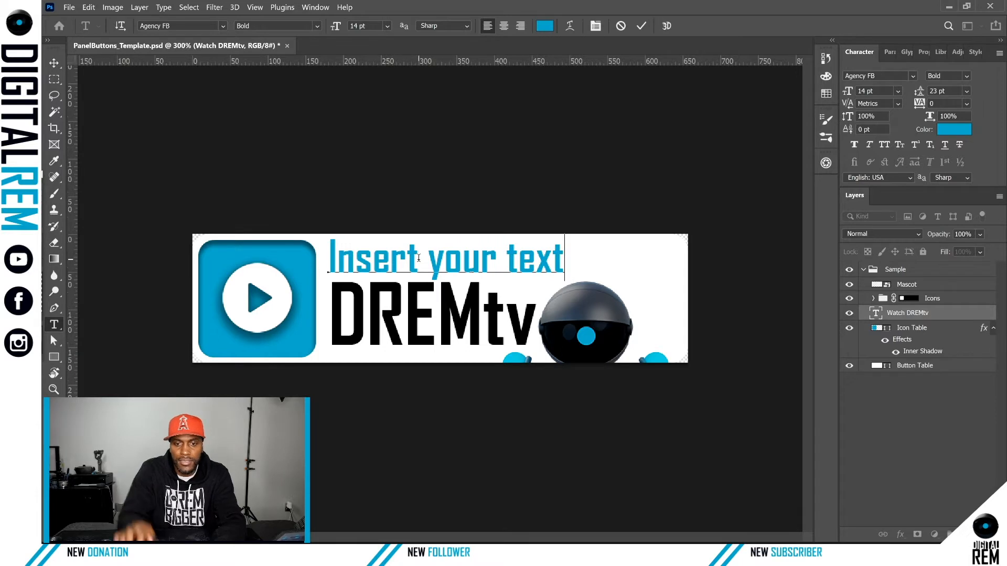
Replace the black word "DREMtv" with "Here", commit the text, and select its layer
left_click_drag(329, 316, 538, 323)
type("Here")
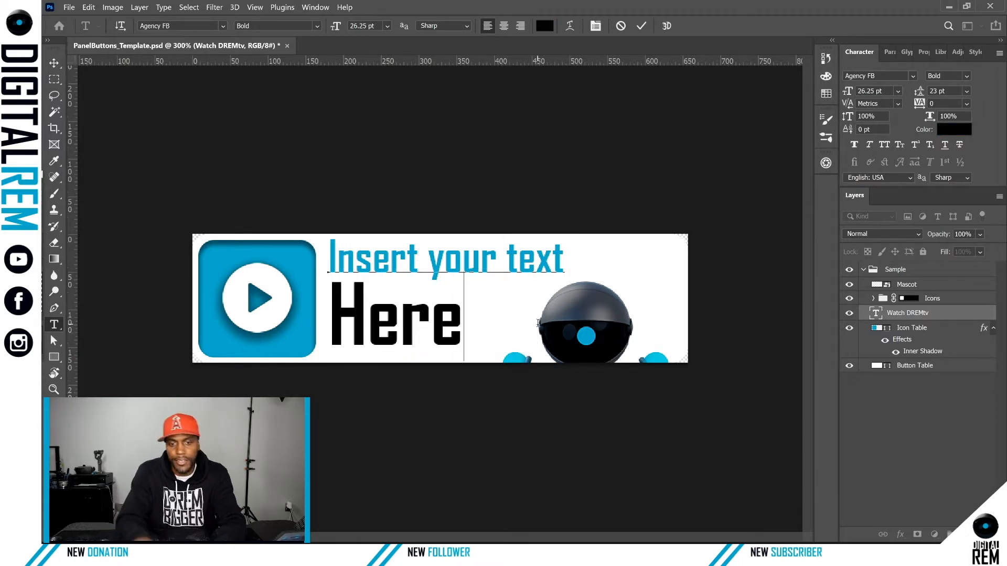
left_click(891, 401)
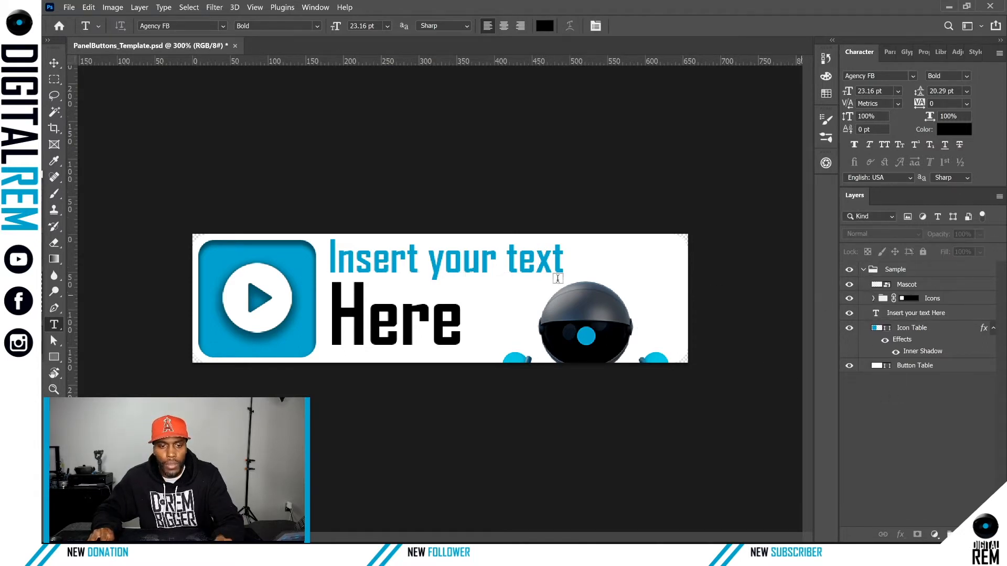
left_click(916, 314)
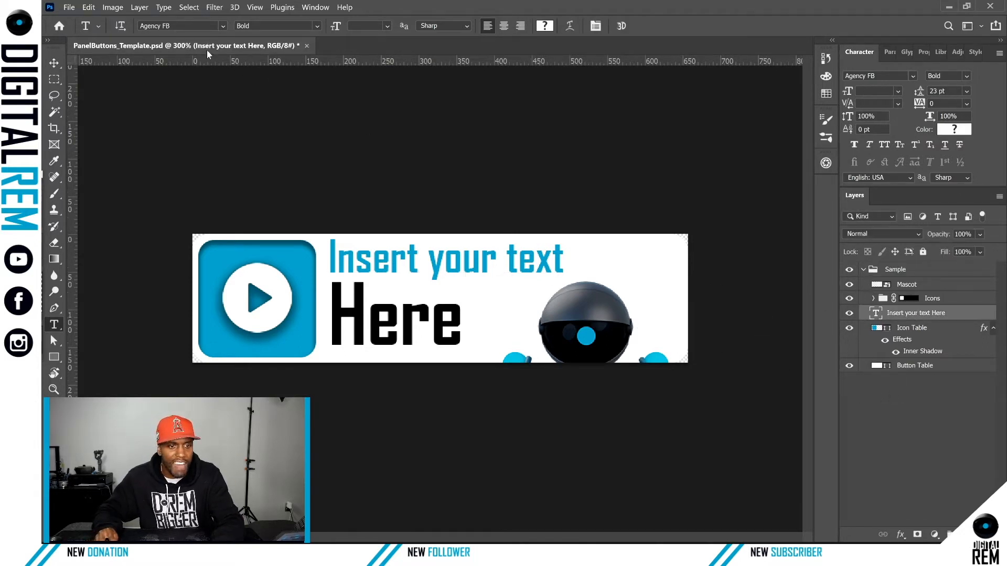
Set the font of the "Insert your text Here" layer to Calibri and save the document
left_click(222, 26)
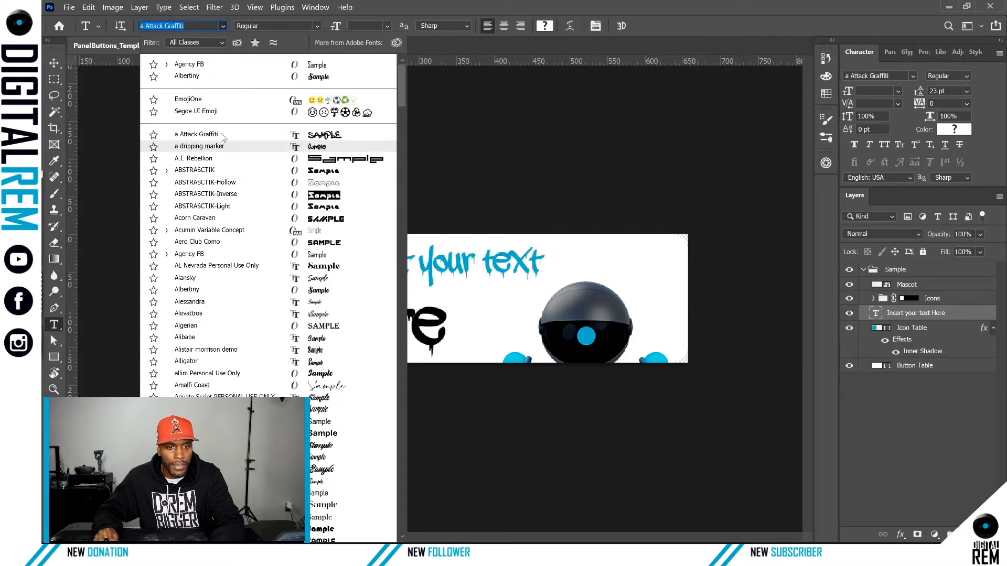
scroll(222, 140, "down", 2)
scroll(222, 140, "down", 4)
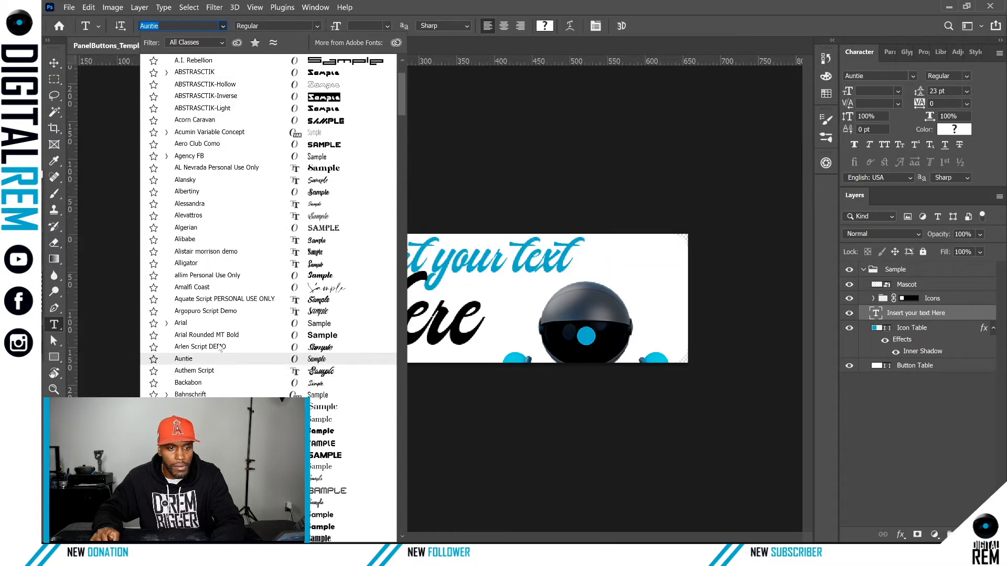
scroll(220, 349, "down", 3)
scroll(220, 349, "down", 4)
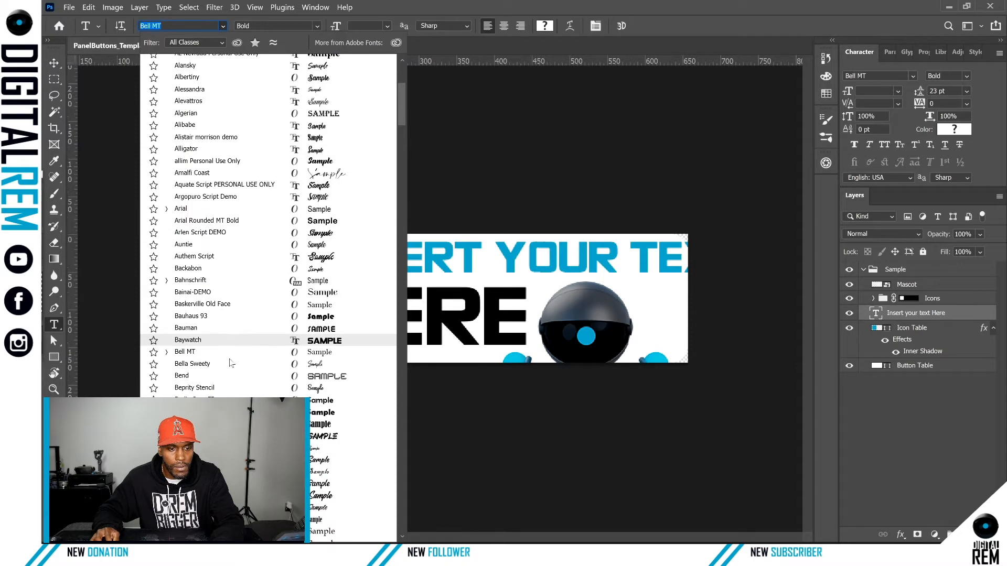
scroll(232, 366, "down", 3)
scroll(231, 371, "down", 8)
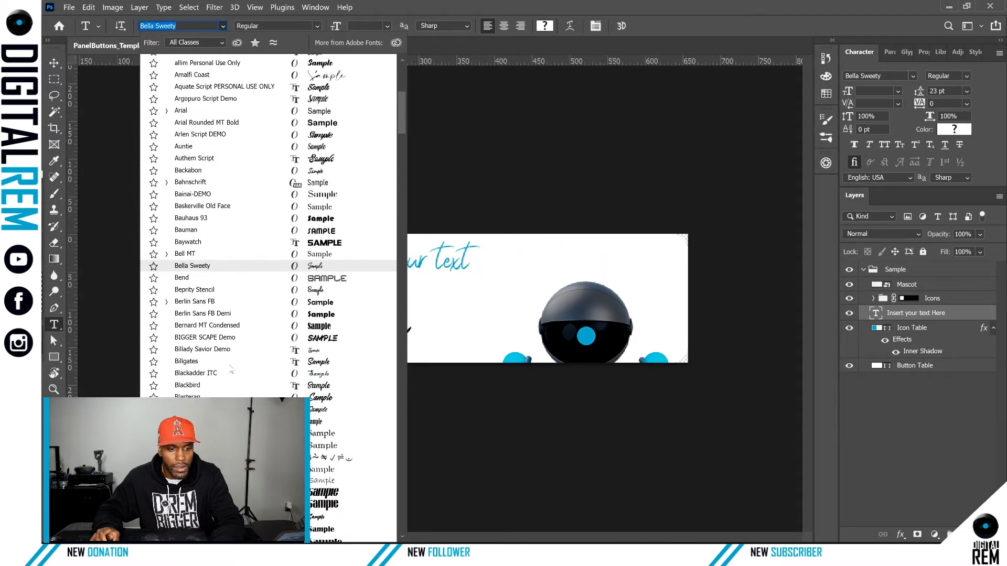
scroll(232, 367, "down", 13)
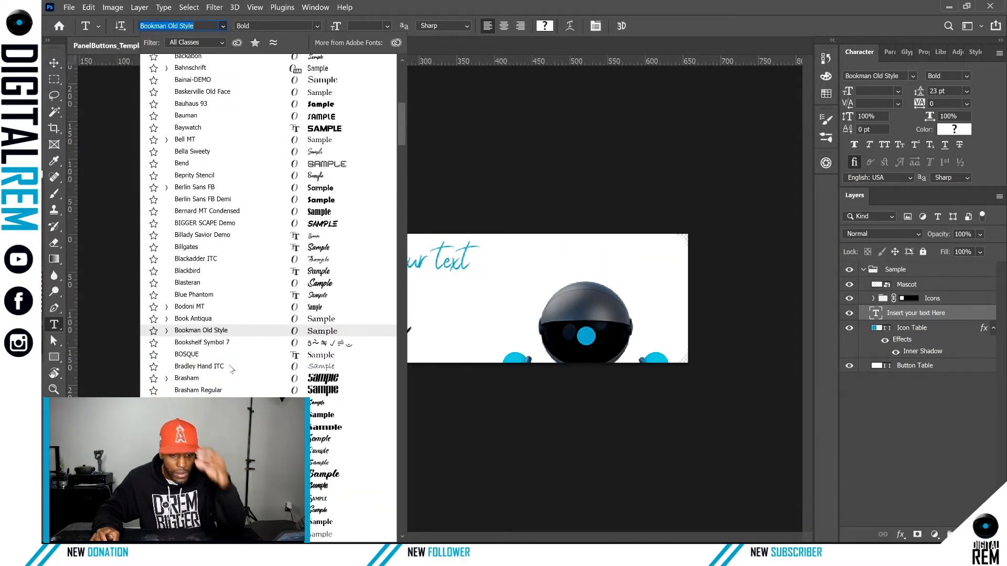
scroll(239, 360, "down", 6)
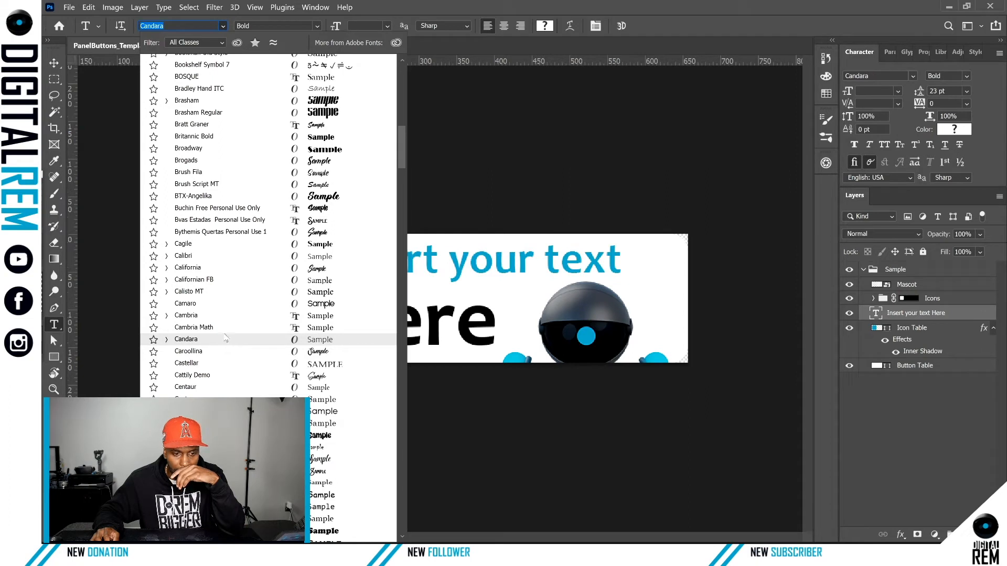
left_click(223, 257)
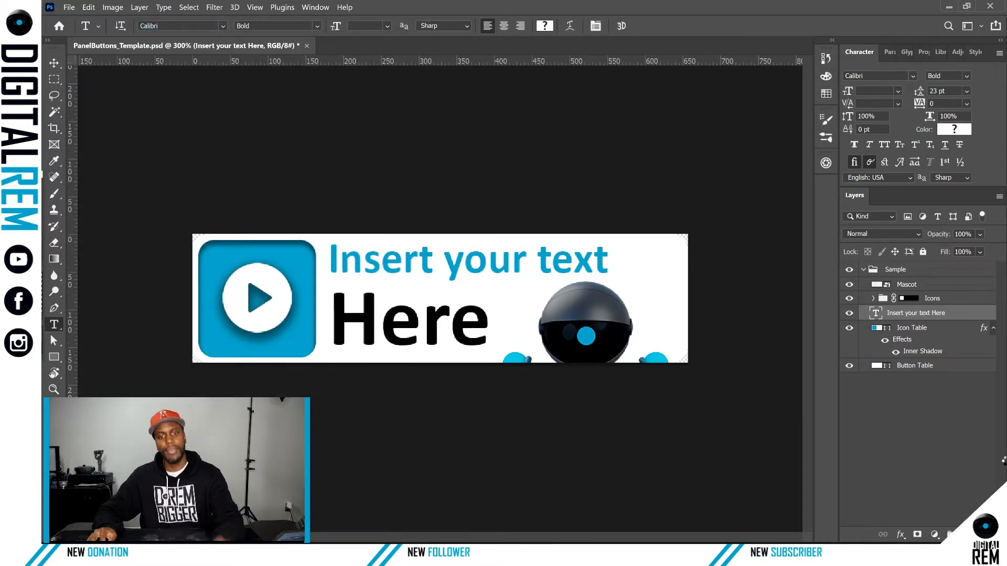
key("ctrl+s")
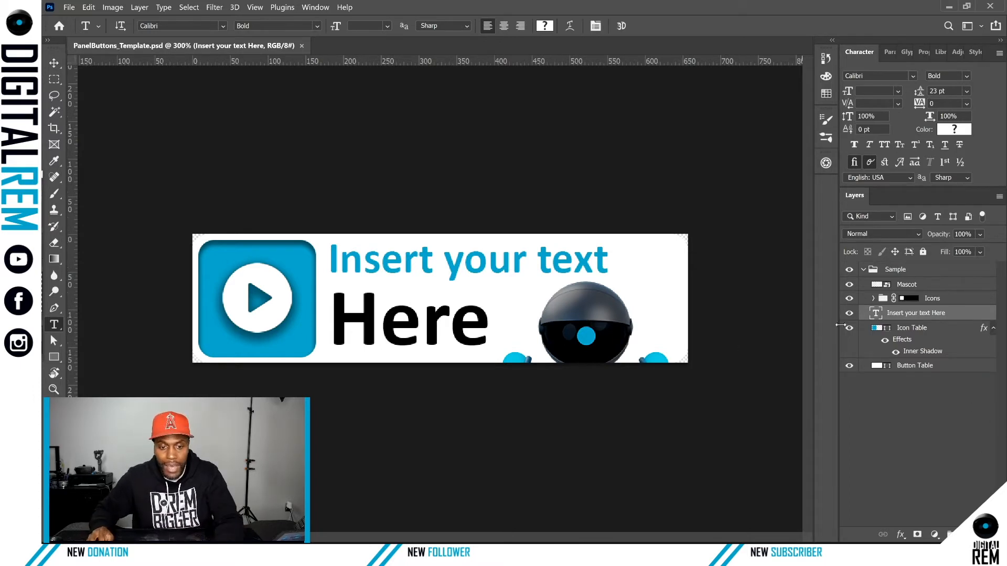
Expand the Icons group and preview the Bot and Question icons one at a time, hiding each again
left_click(873, 299)
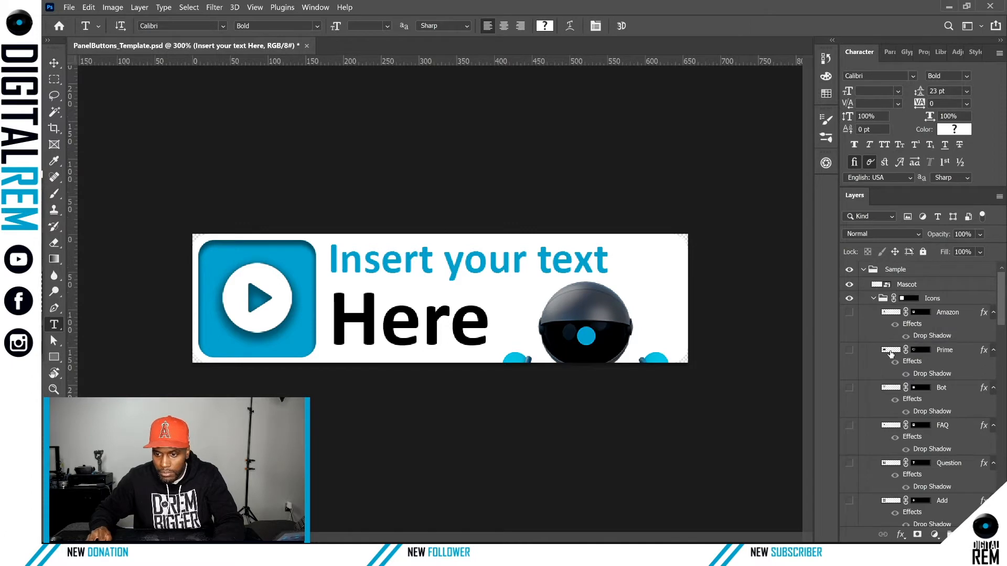
scroll(904, 387, "down", 1)
left_click(849, 372)
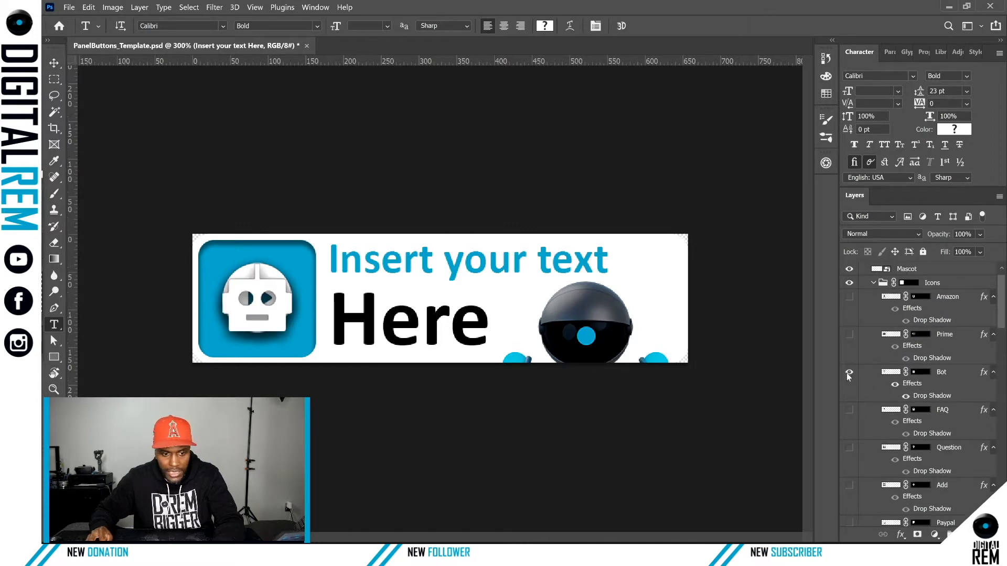
left_click(848, 373)
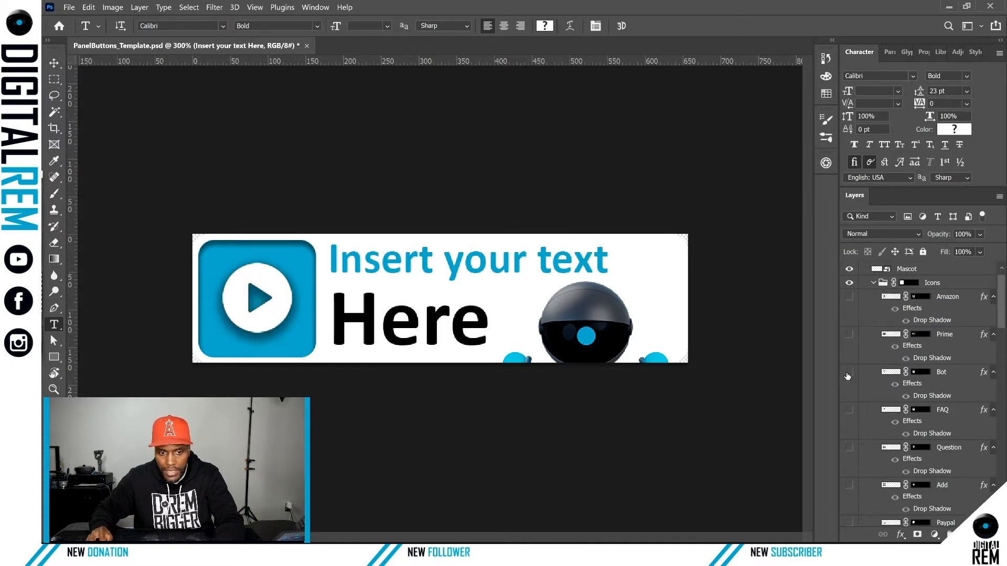
left_click(849, 448)
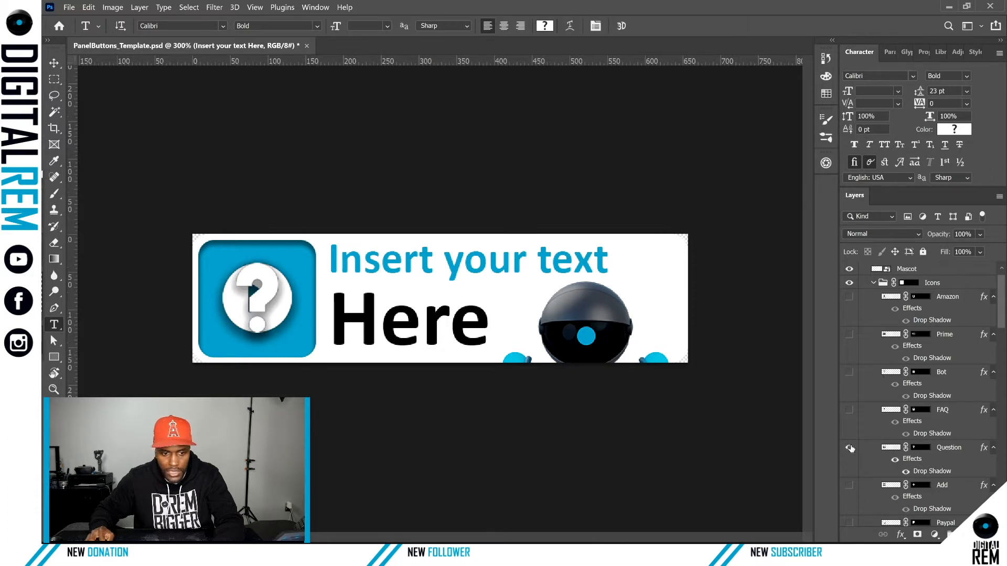
left_click(850, 448)
Replace the button's icon by showing the Like layer and hiding Player 3, and save the document
scroll(864, 446, "down", 3)
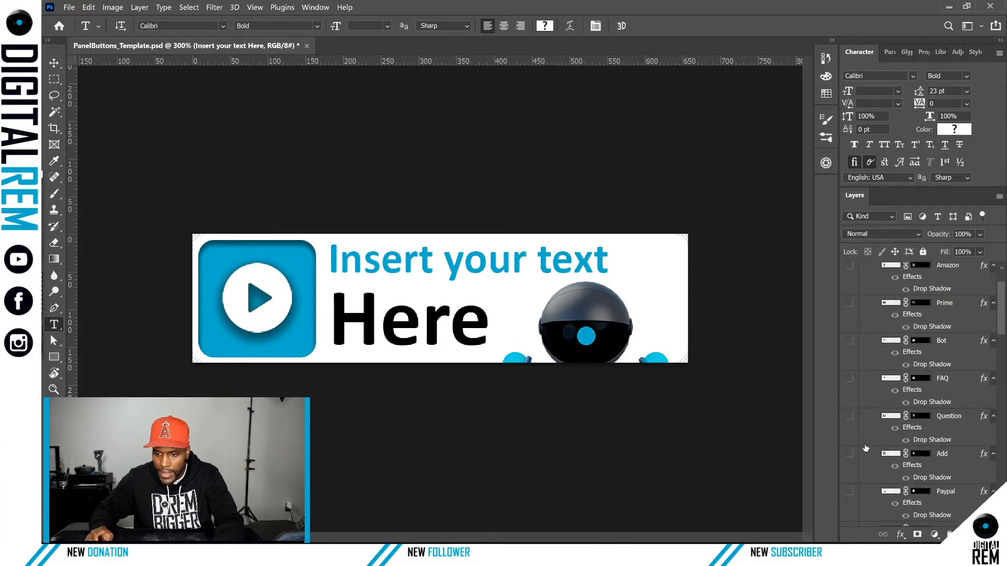
scroll(865, 448, "down", 5)
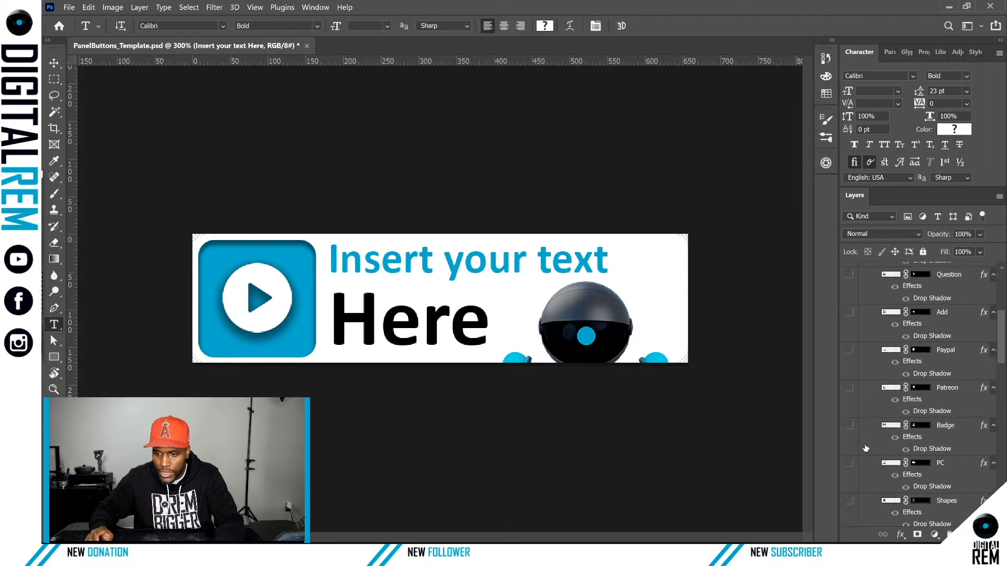
scroll(865, 448, "down", 4)
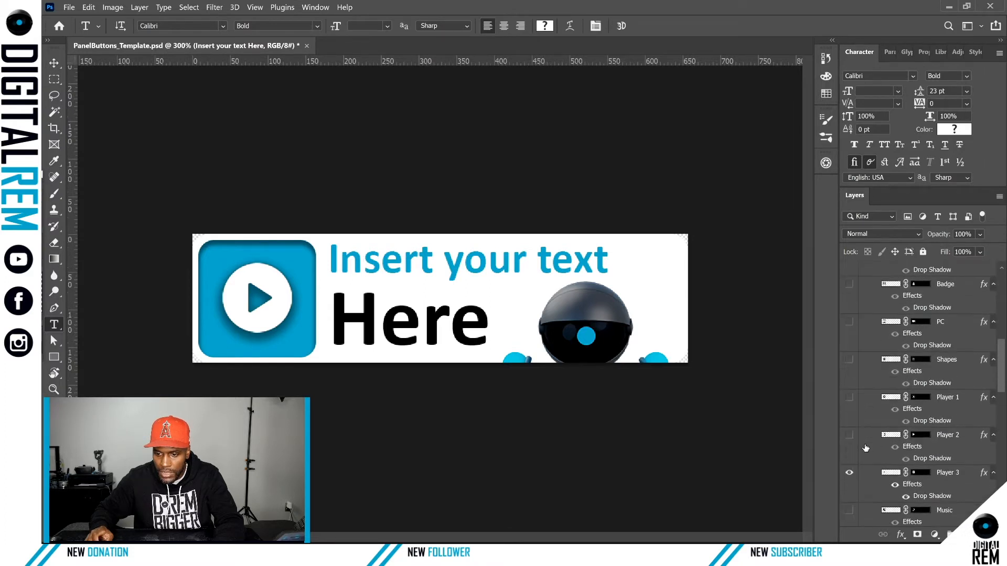
scroll(865, 449, "down", 3)
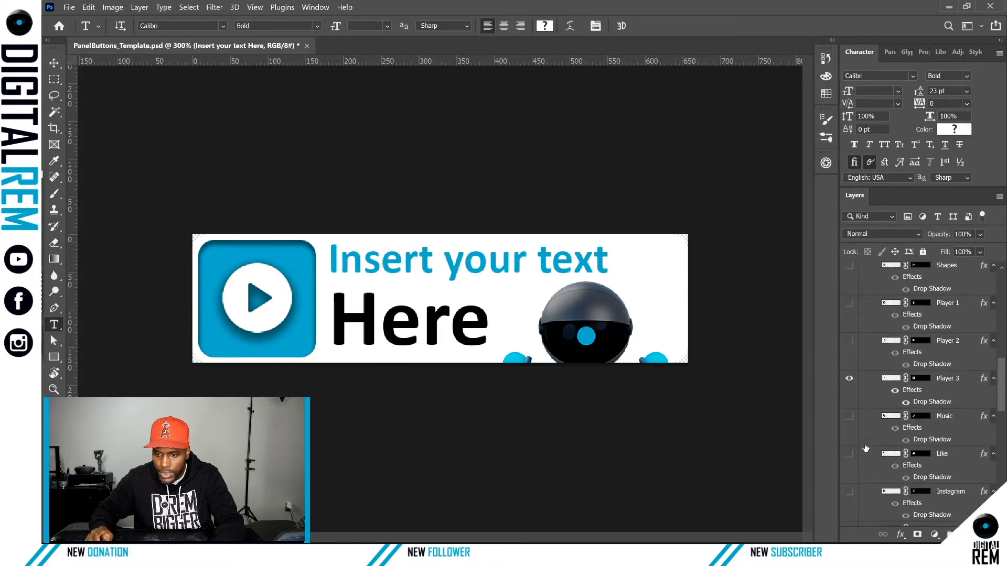
scroll(865, 449, "down", 1)
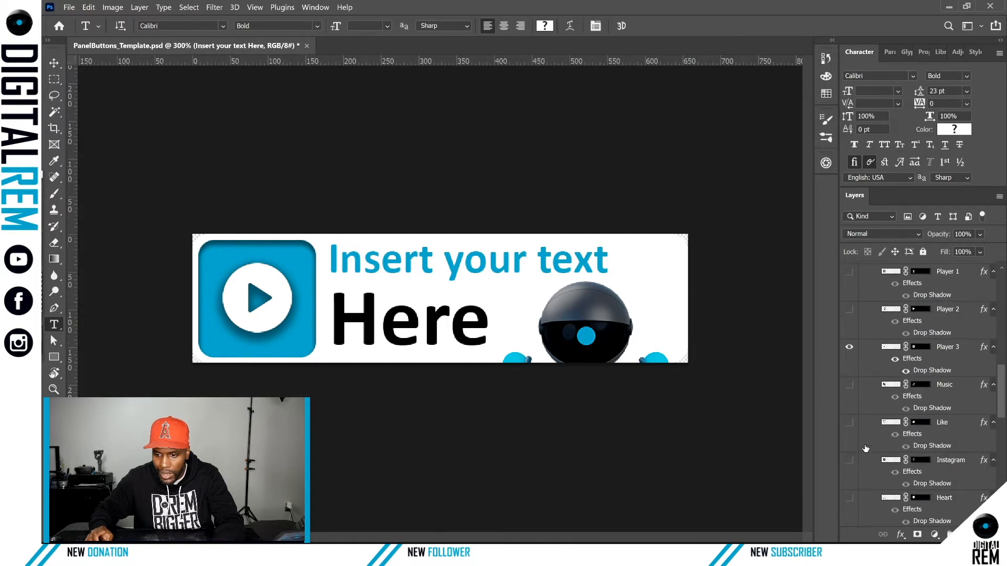
left_click(849, 422)
left_click(853, 349)
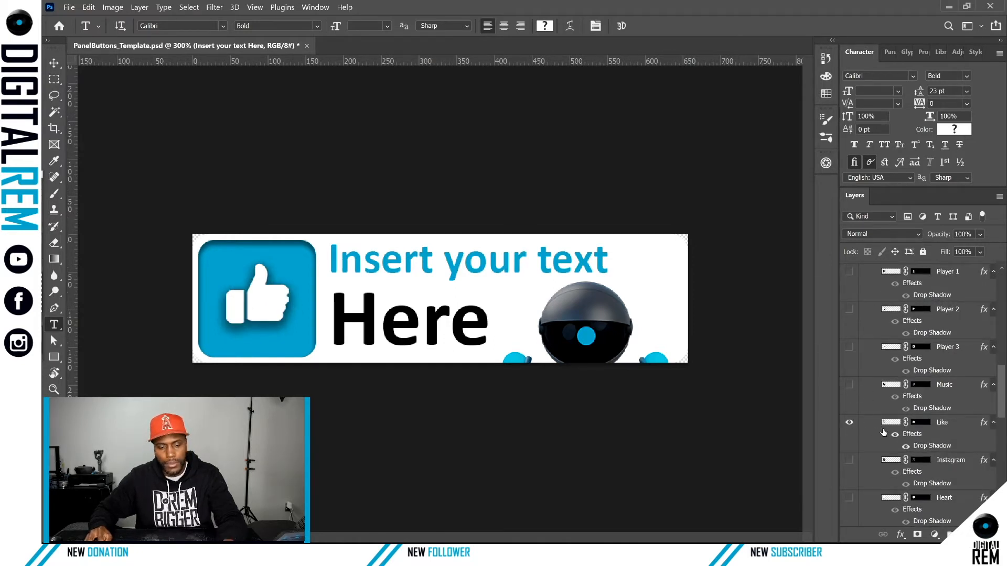
key("ctrl+s")
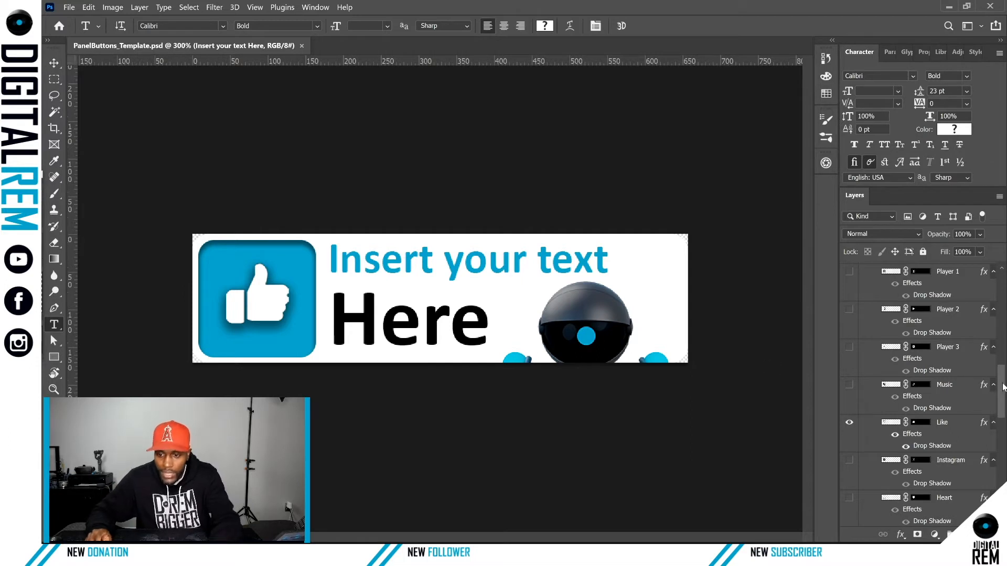
Collapse the Icons group in the layer stack
scroll(964, 378, "up", 1)
scroll(963, 377, "up", 7)
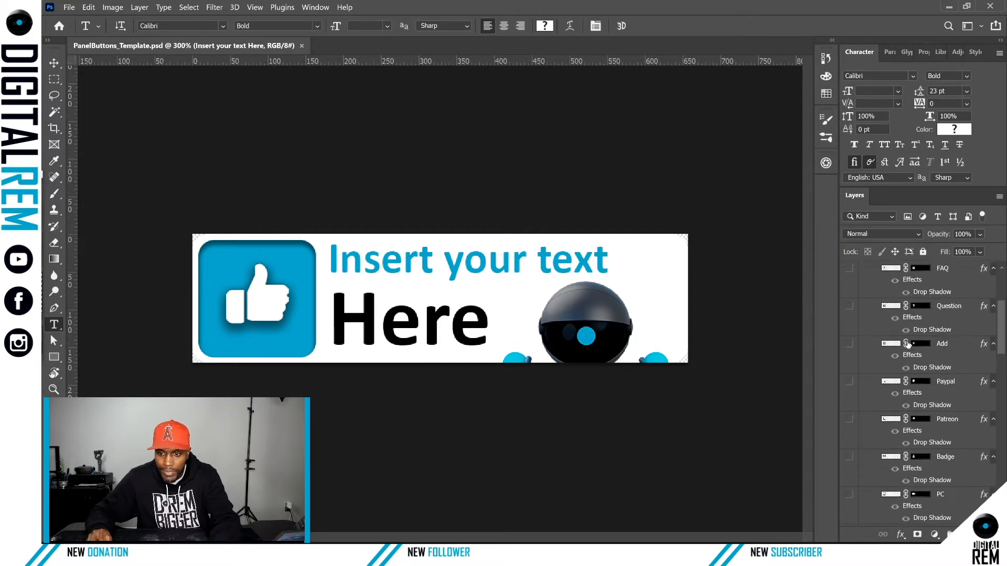
scroll(898, 342, "up", 1)
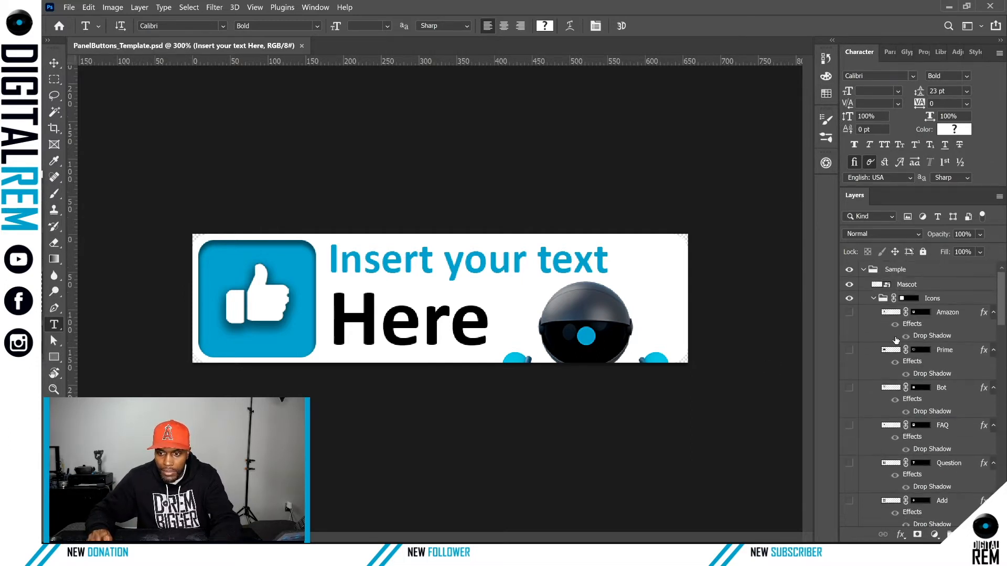
left_click(873, 299)
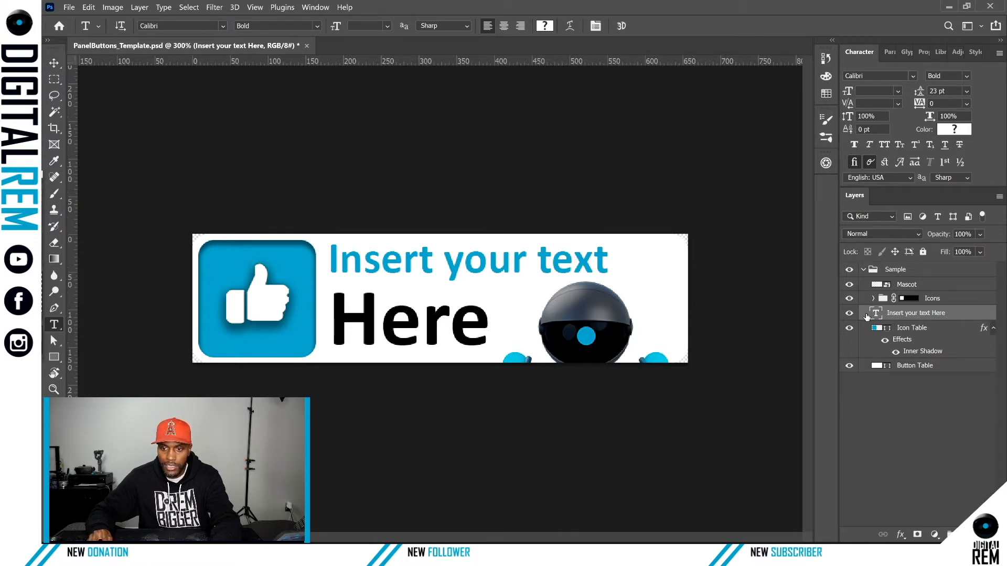
Label the "Insert your text Here" layer green and deselect it
right_click(962, 314)
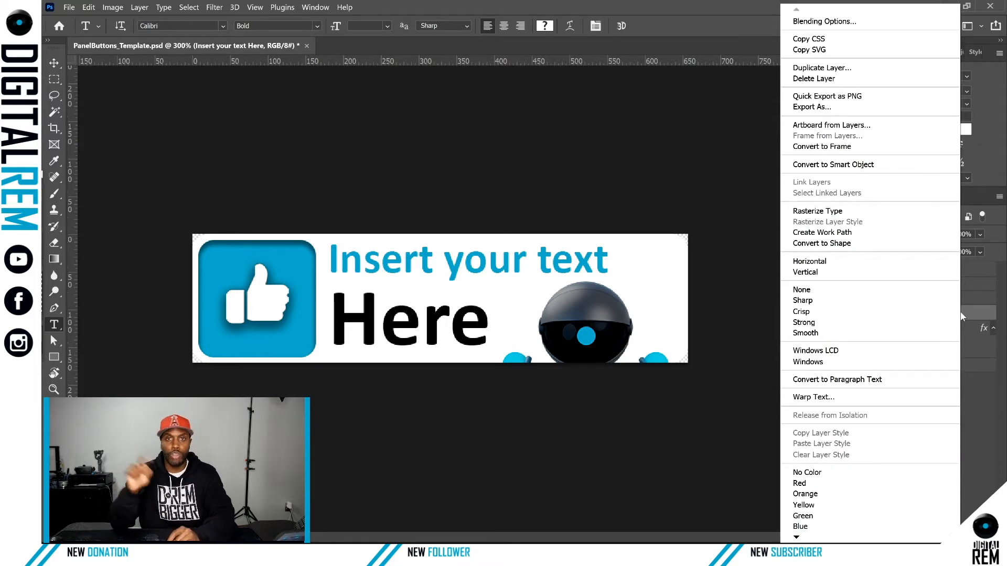
left_click(818, 514)
left_click(904, 383)
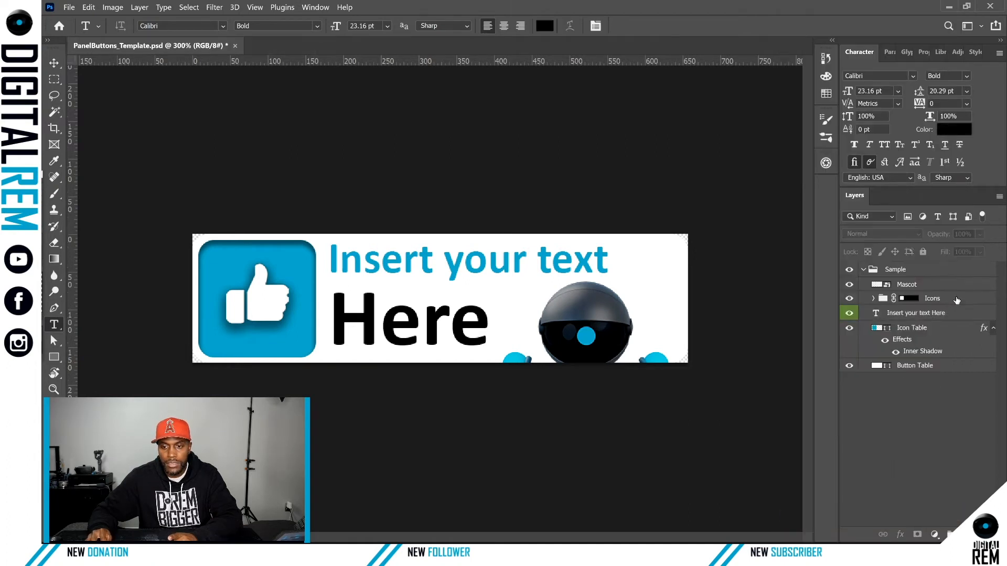
Remove the color label from the "Insert your text Here" layer and deselect it
left_click(923, 313)
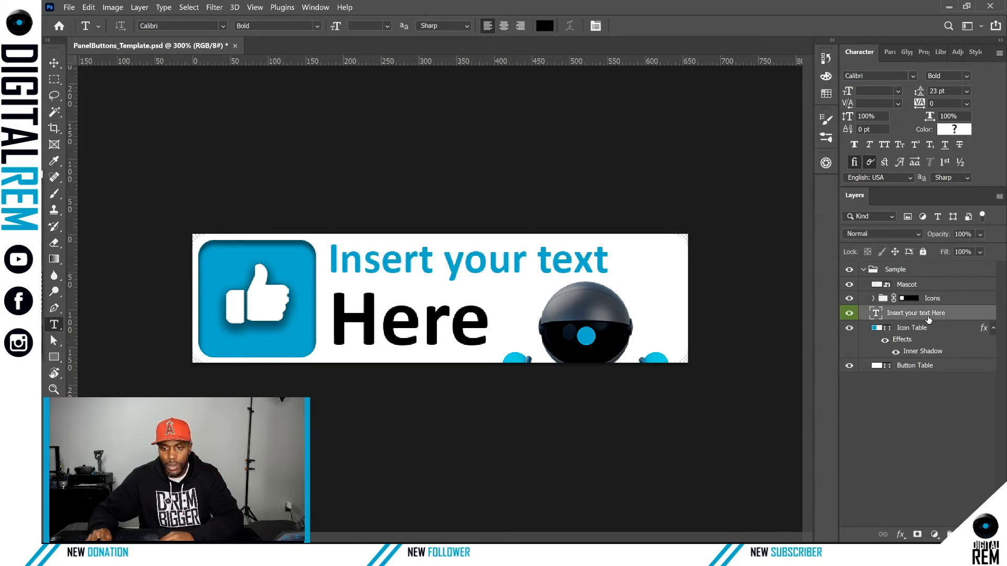
right_click(861, 317)
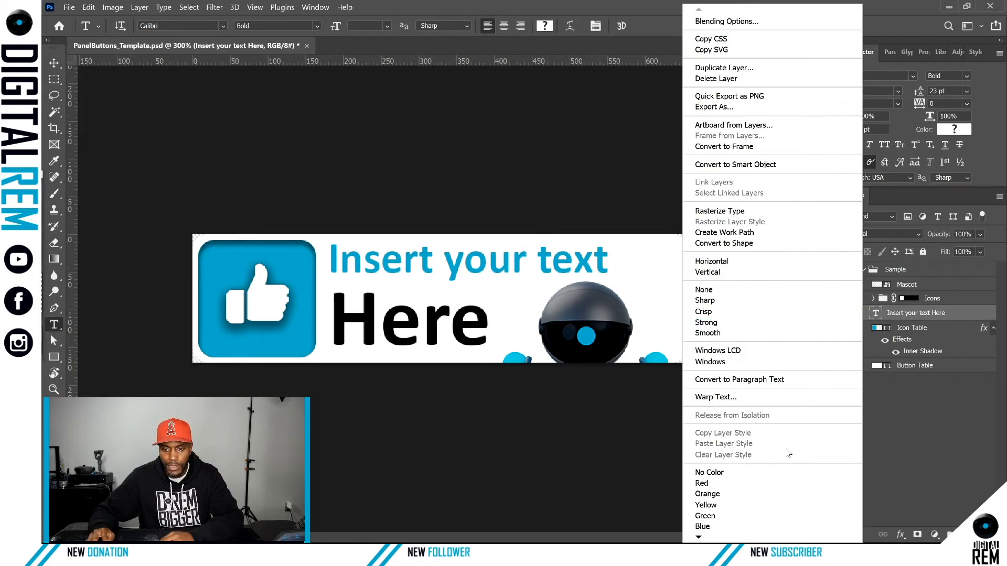
left_click(732, 473)
left_click(895, 414)
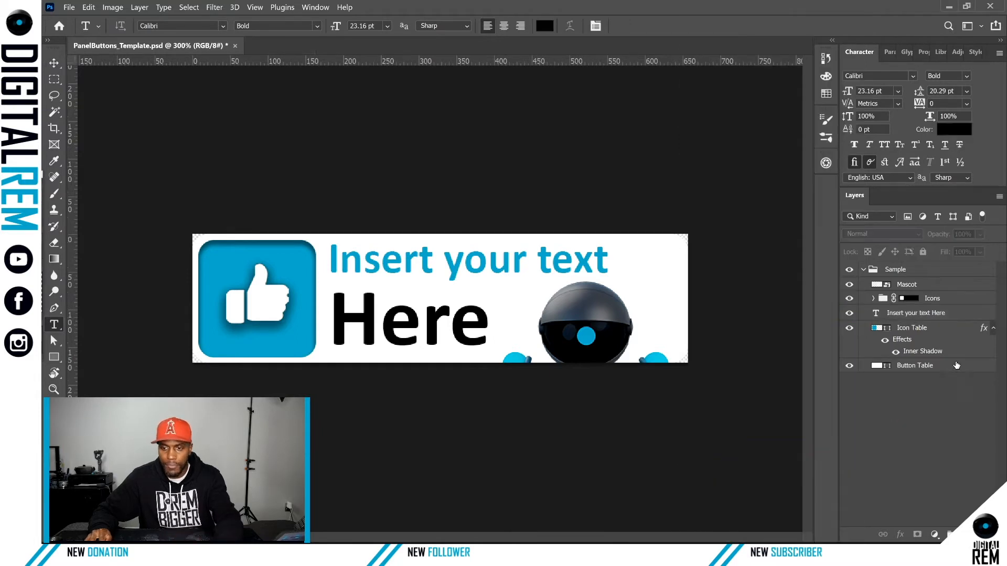
Fully lock the Button Table layer, deselect it, and save the document
left_click(951, 370)
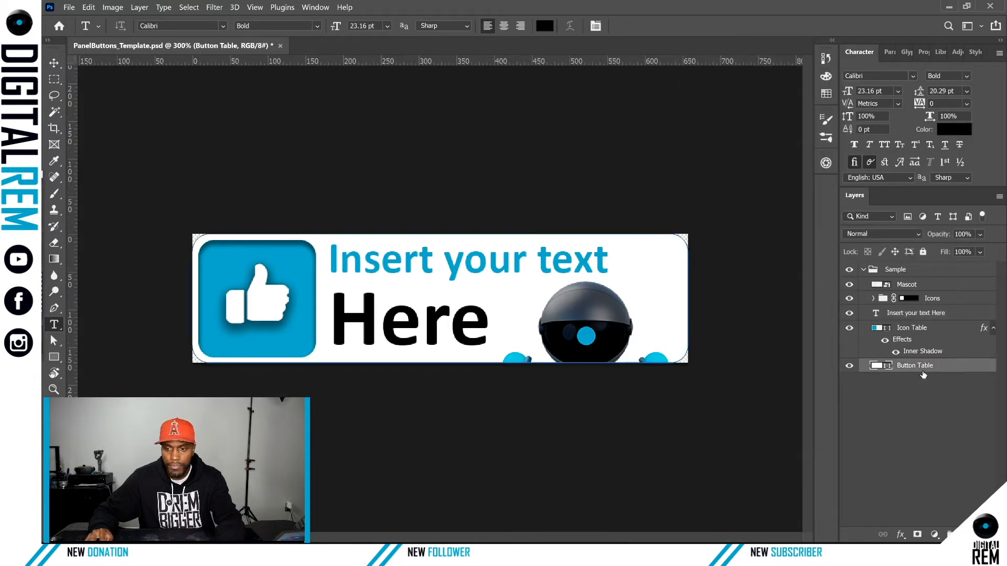
left_click(923, 252)
left_click(899, 423)
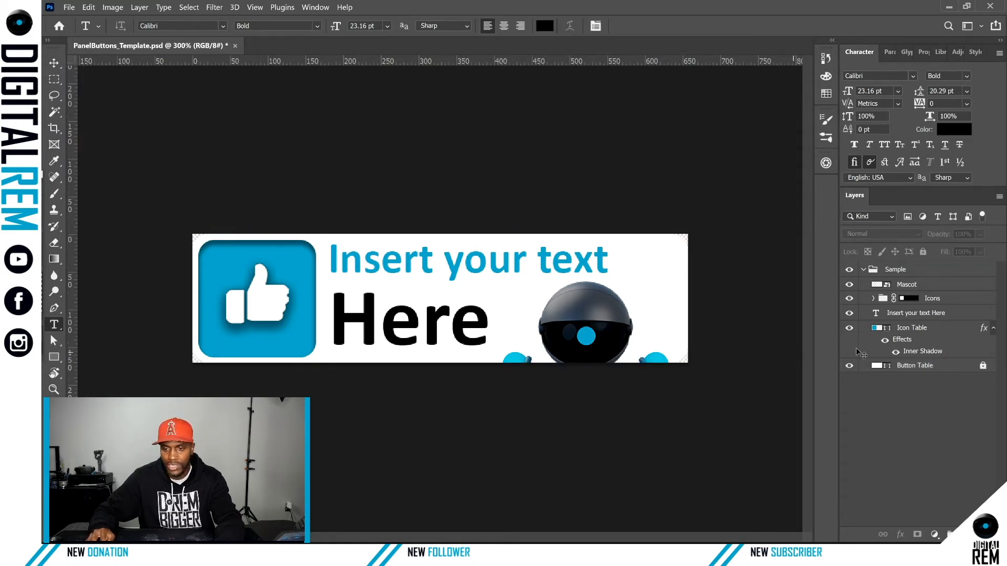
key("ctrl+s")
Collapse the Sample group, rename it "Sample Button", and save the document
left_click(864, 270)
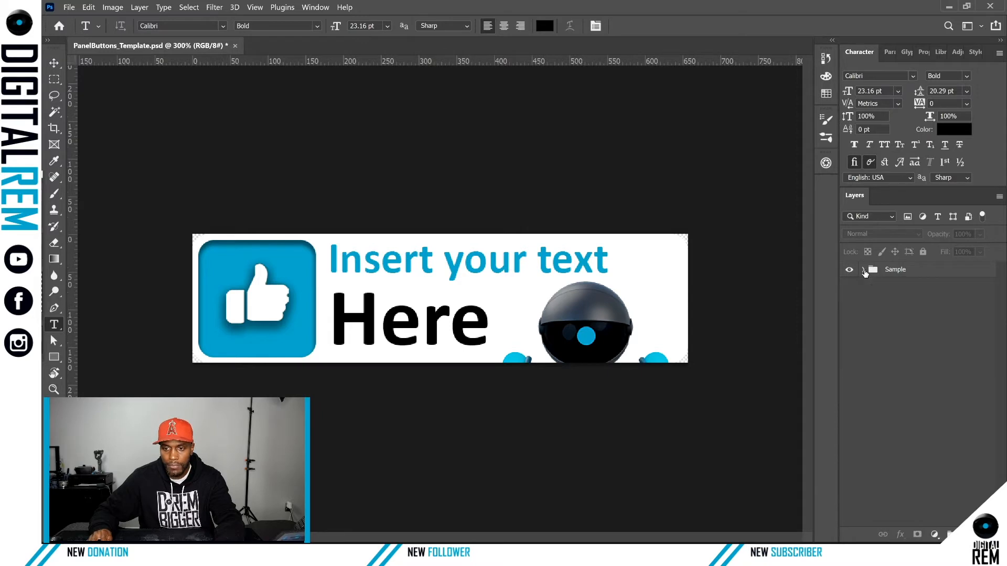
double_click(895, 270)
type("Sample B")
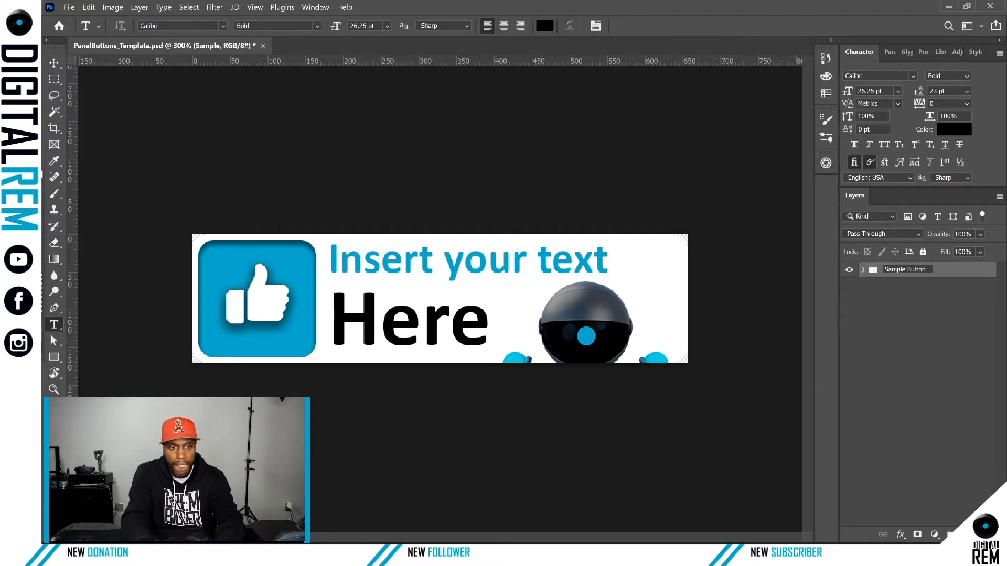
type("utton")
key("Return")
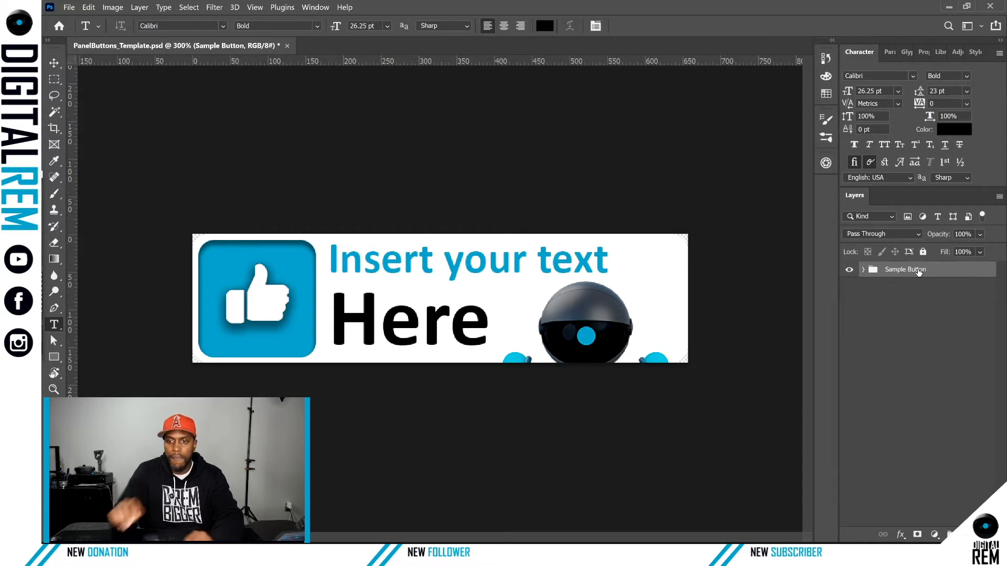
key("ctrl+s")
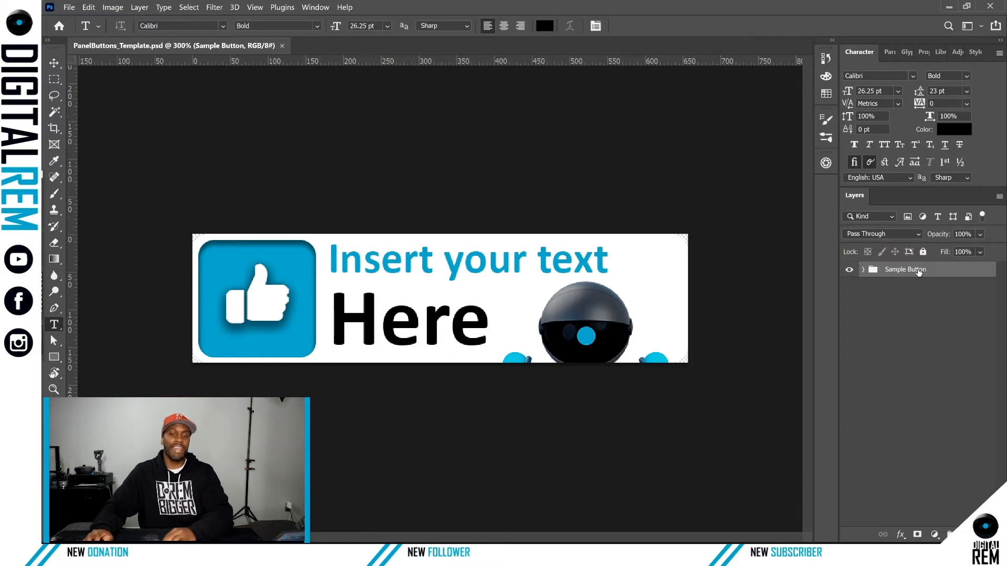
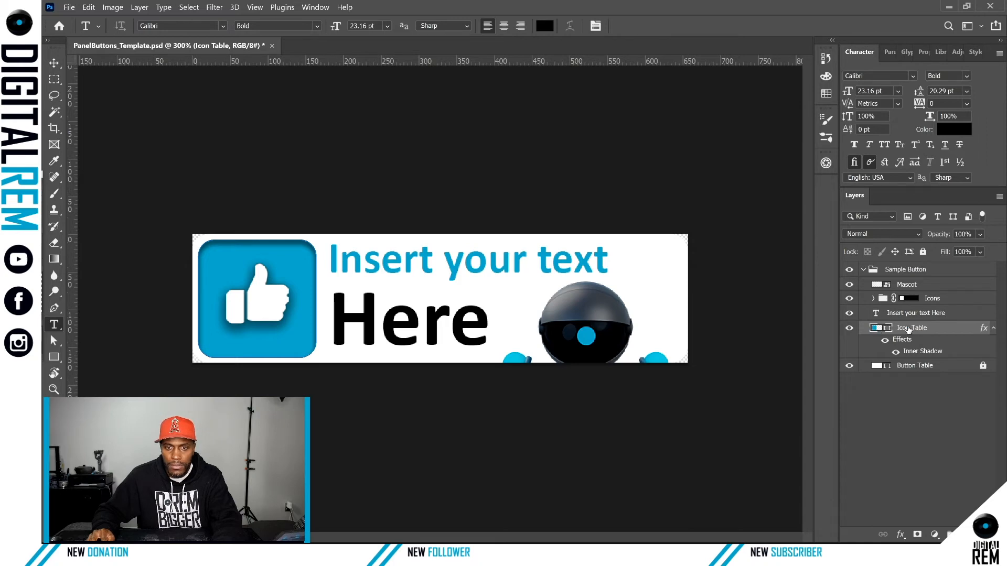
double_click(936, 329)
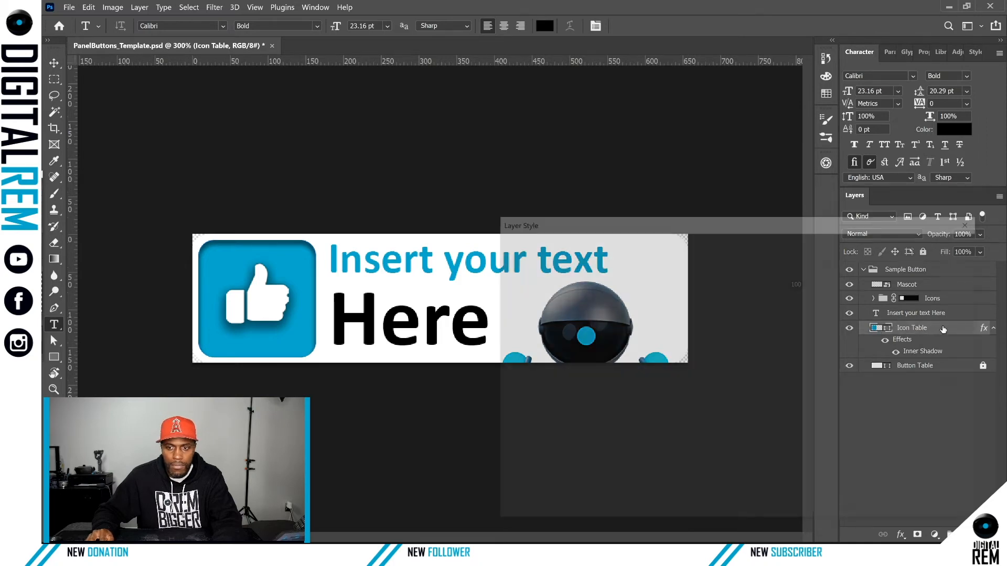
left_click(935, 271)
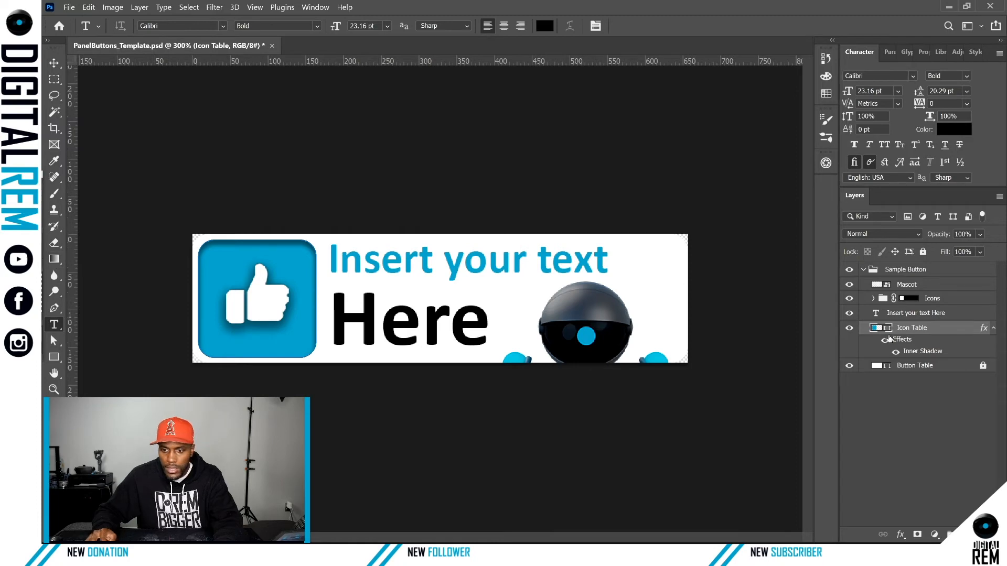
right_click(879, 332)
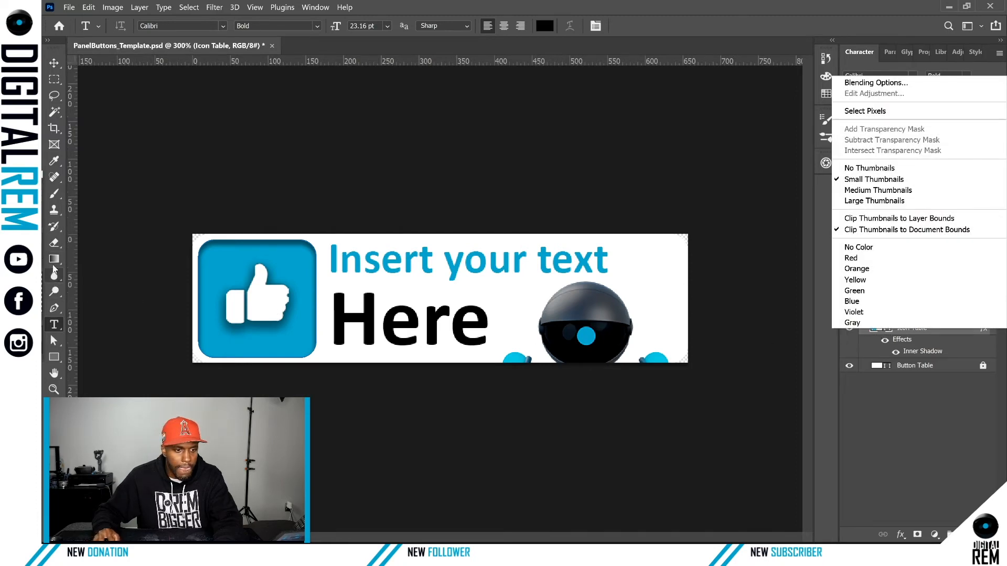
left_click(54, 162)
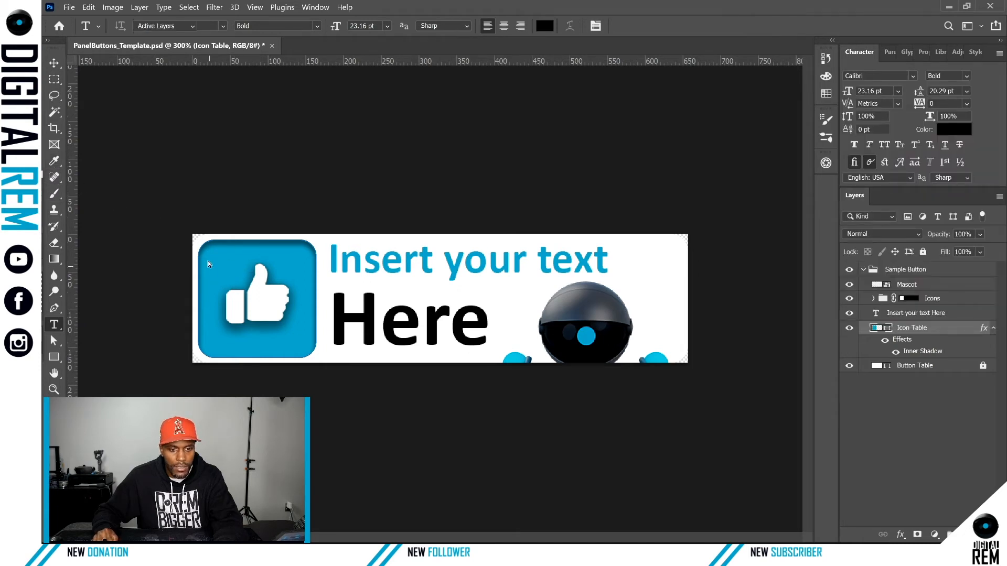
With the Path Selection tool, try a purple fill on the Icon Table shape, then set its fill to light blue 0ebfd5
key("a")
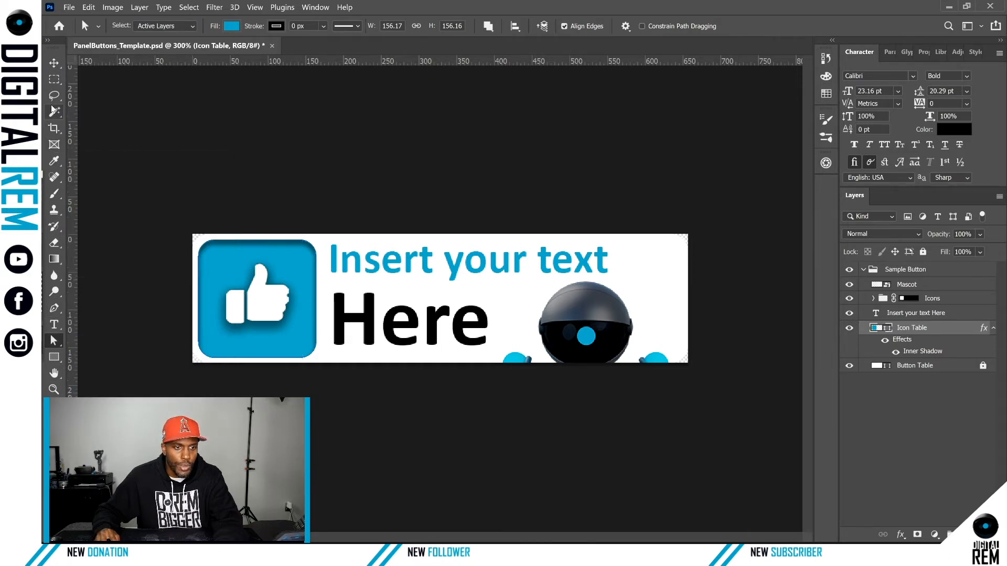
left_click_drag(57, 63, 58, 64)
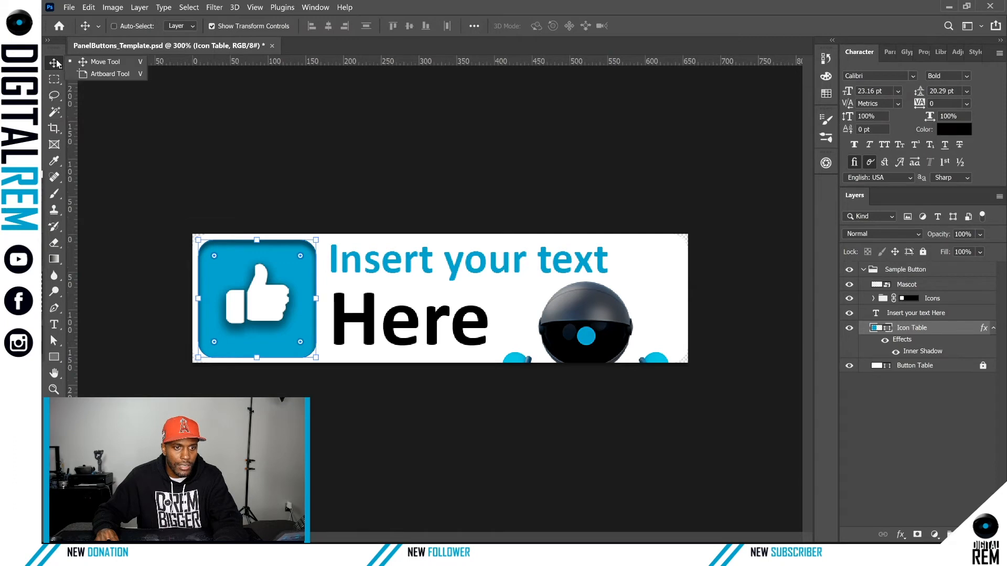
left_click(57, 346)
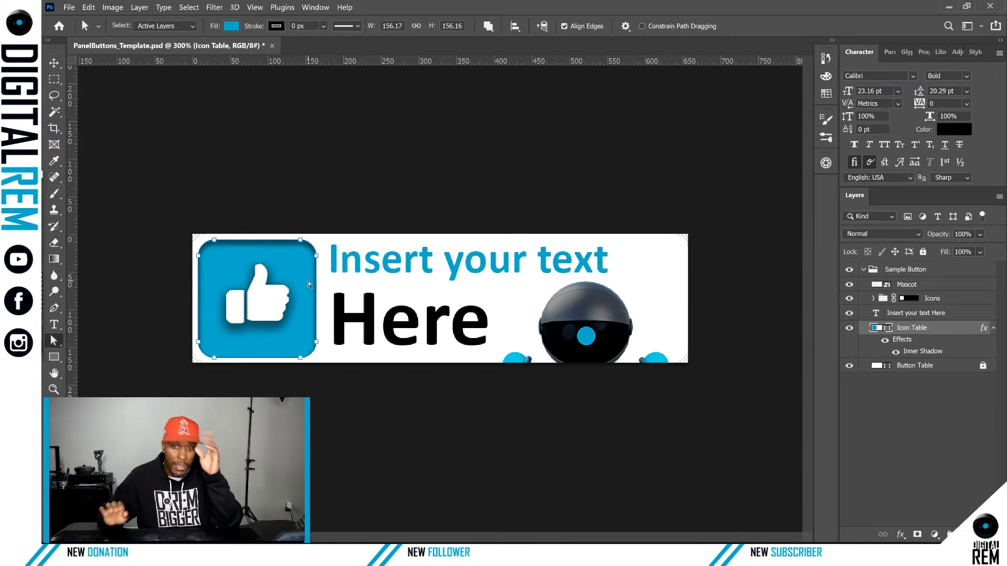
left_click(232, 26)
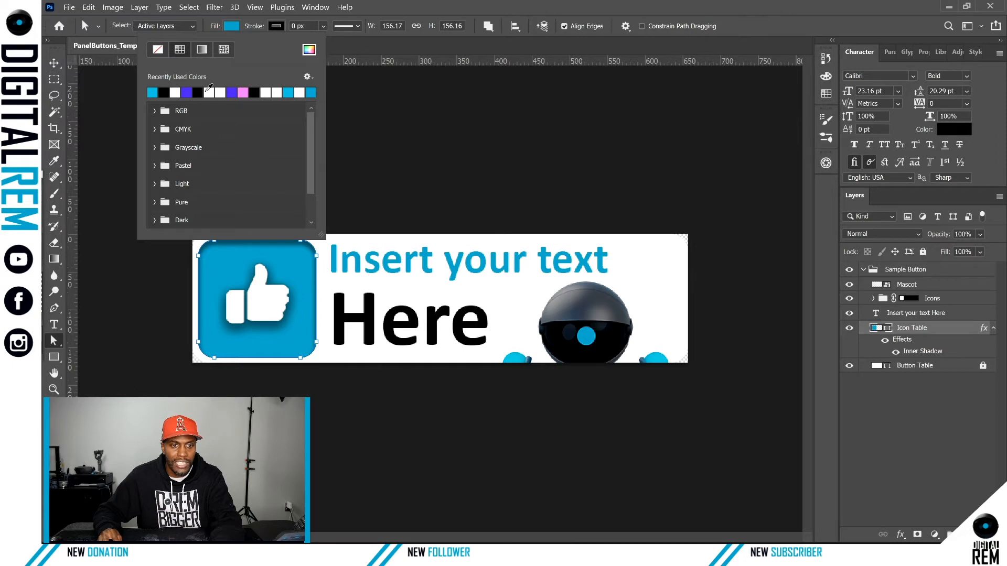
left_click(188, 91)
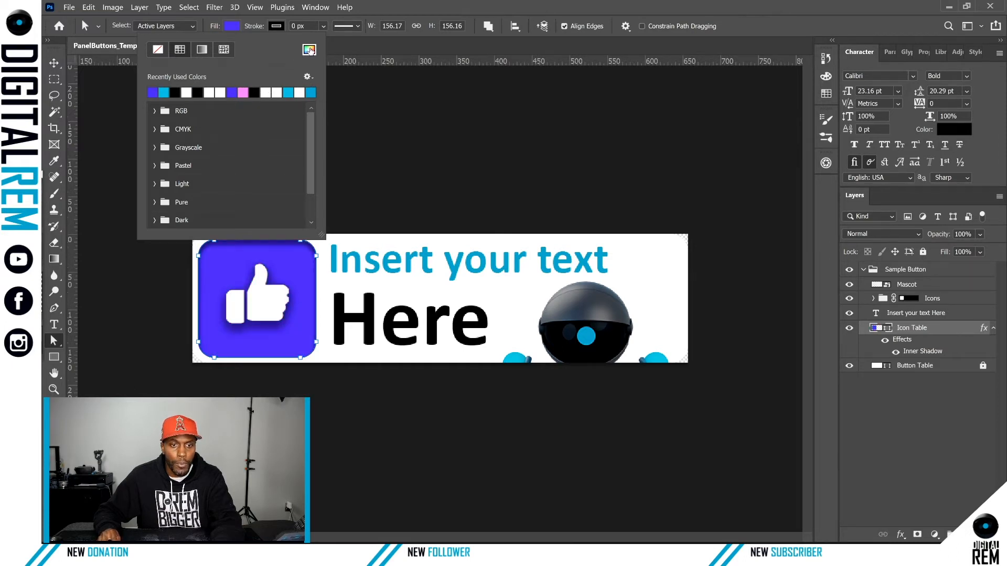
left_click(164, 92)
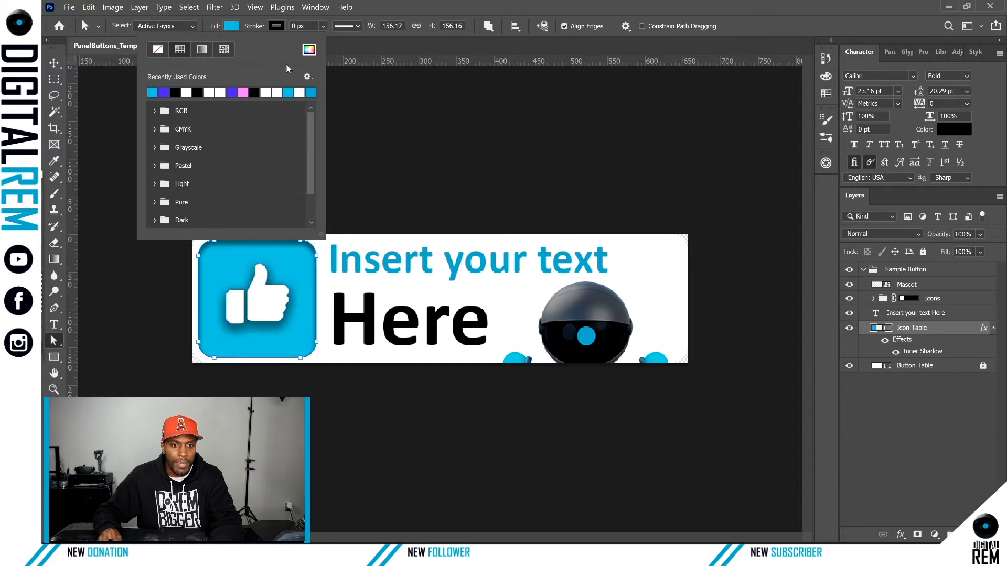
left_click(310, 51)
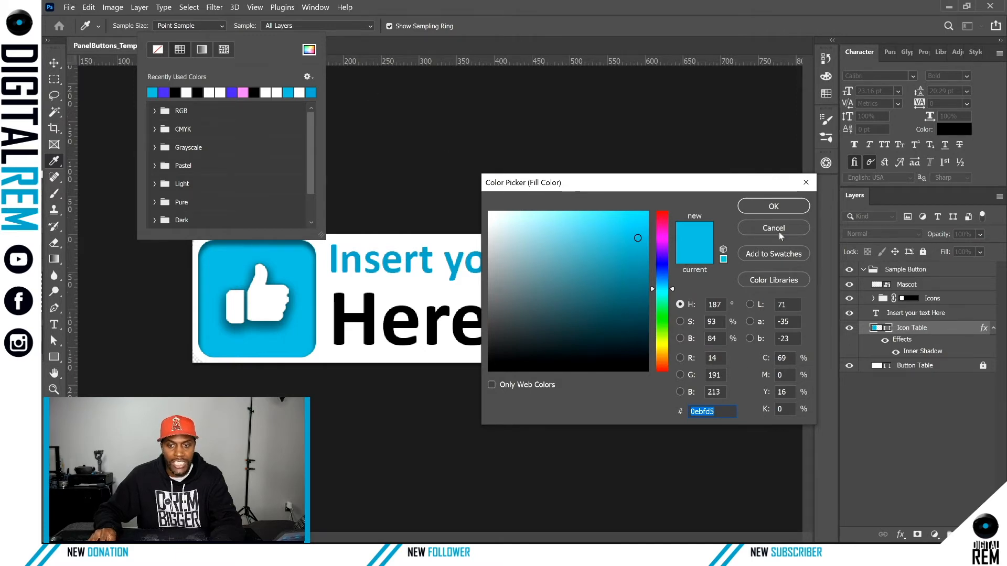
left_click(774, 207)
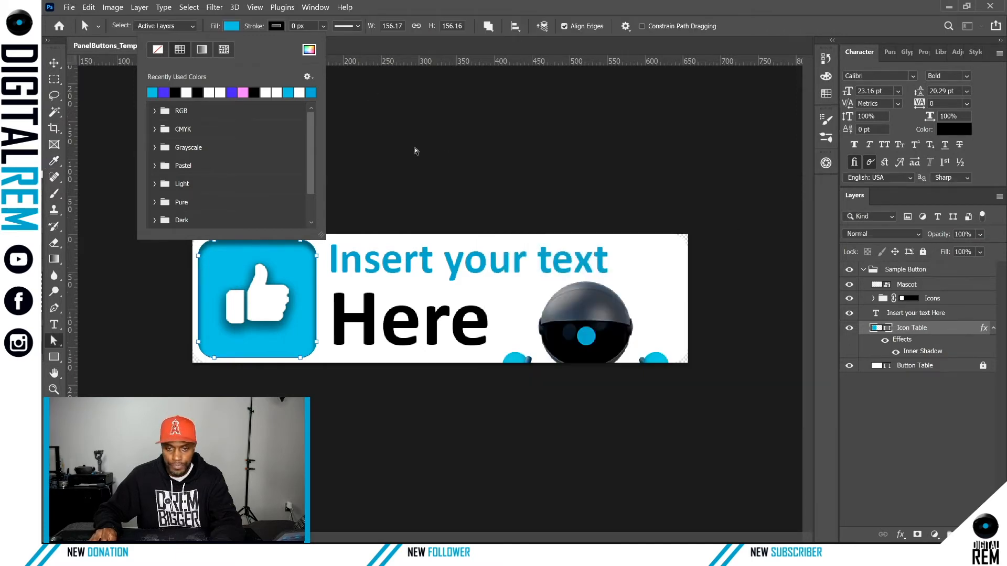
left_click(907, 445)
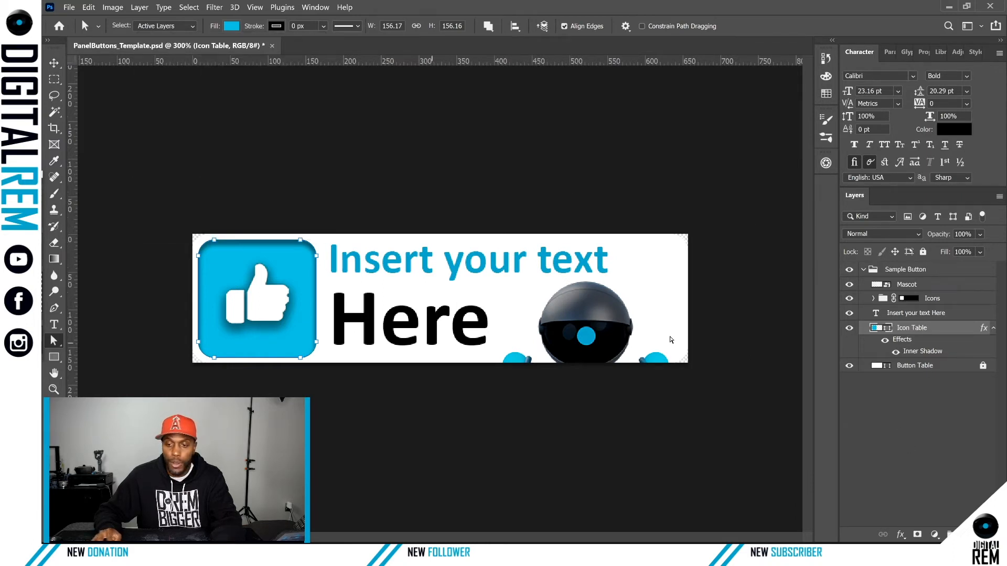
Try a red Color Overlay on the Icon Table layer, cancel the color choice and turn the overlay off
double_click(935, 330)
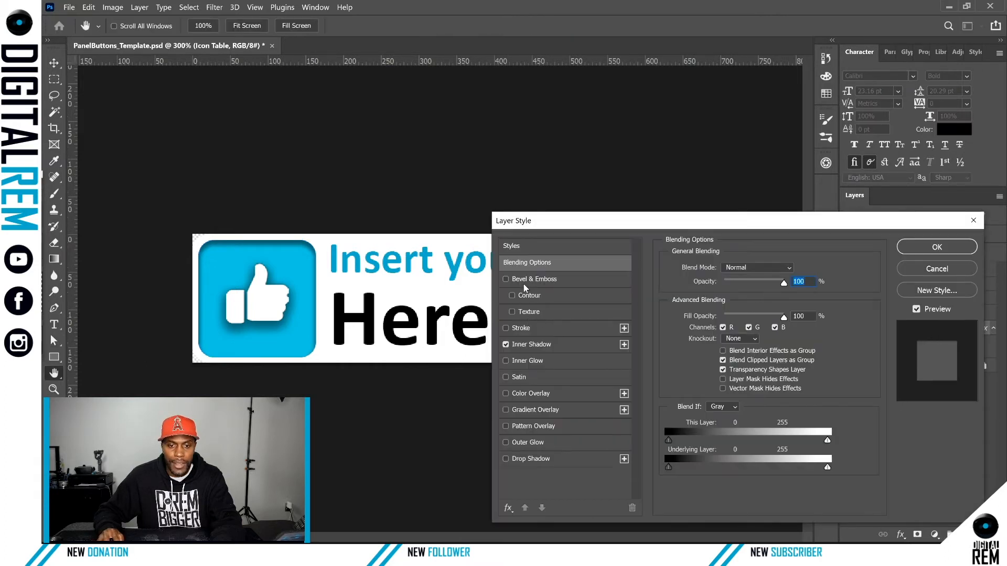
left_click(504, 395)
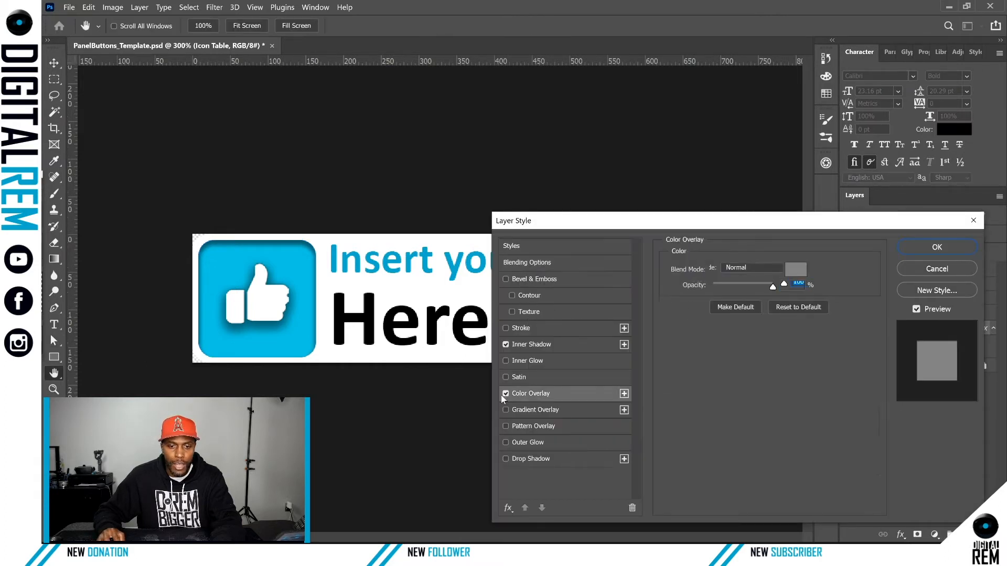
left_click(798, 269)
left_click_drag(611, 287, 640, 238)
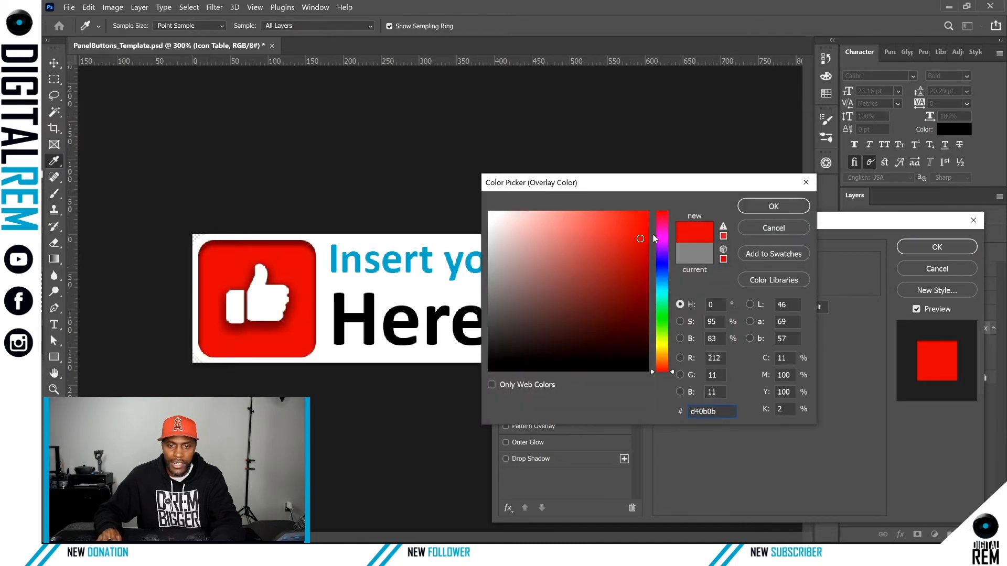
left_click(772, 227)
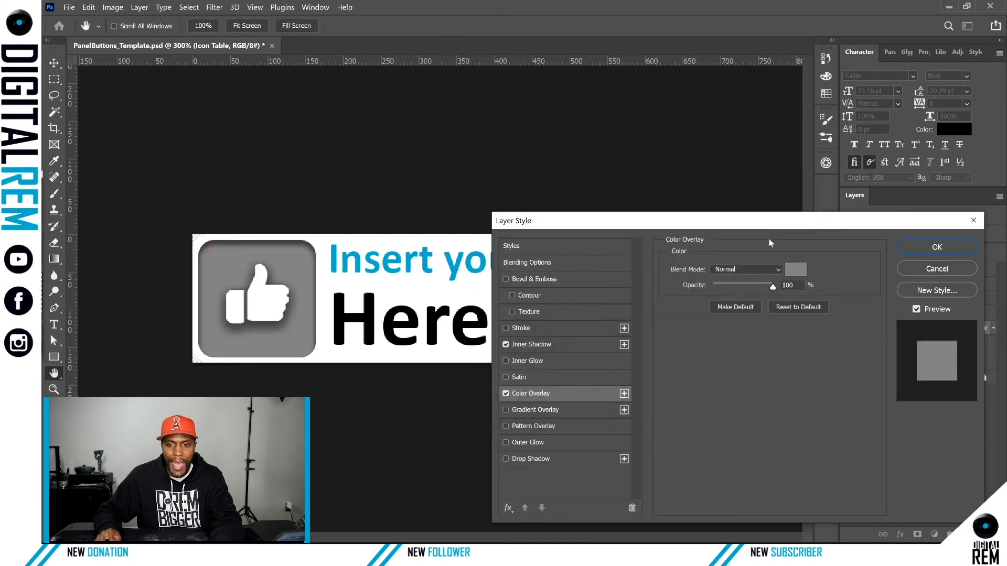
left_click(505, 394)
Enable a Gradient Overlay on the Icon Table layer and set the gradient's starting color stop to red
left_click(506, 410)
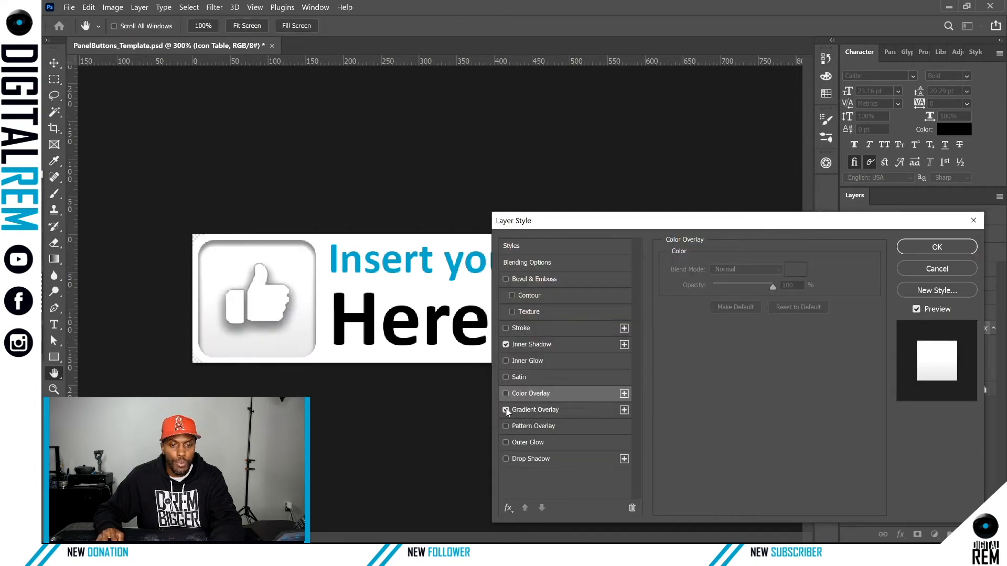
left_click(559, 410)
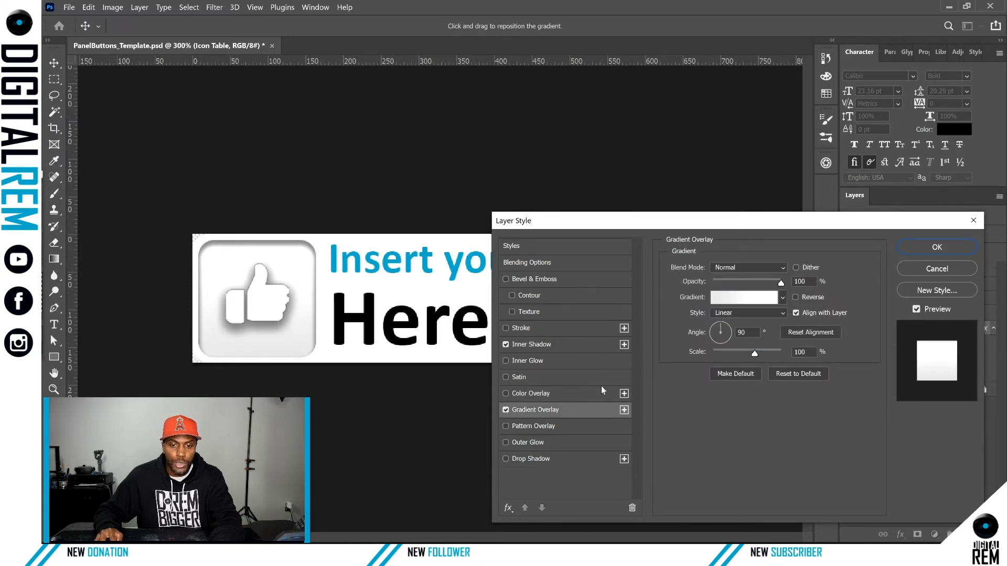
left_click(751, 305)
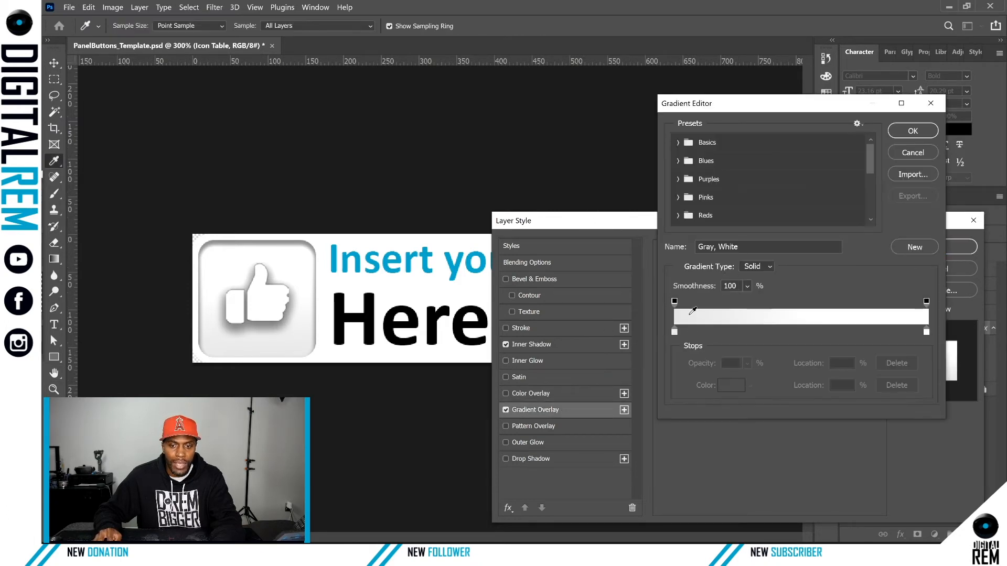
left_click(675, 333)
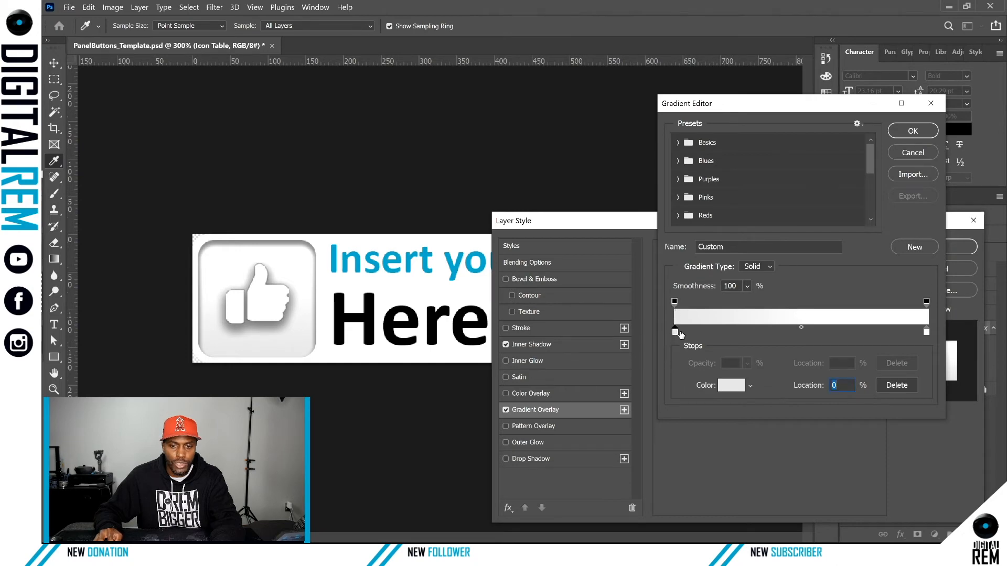
left_click(727, 385)
left_click_drag(639, 313, 631, 264)
left_click(771, 207)
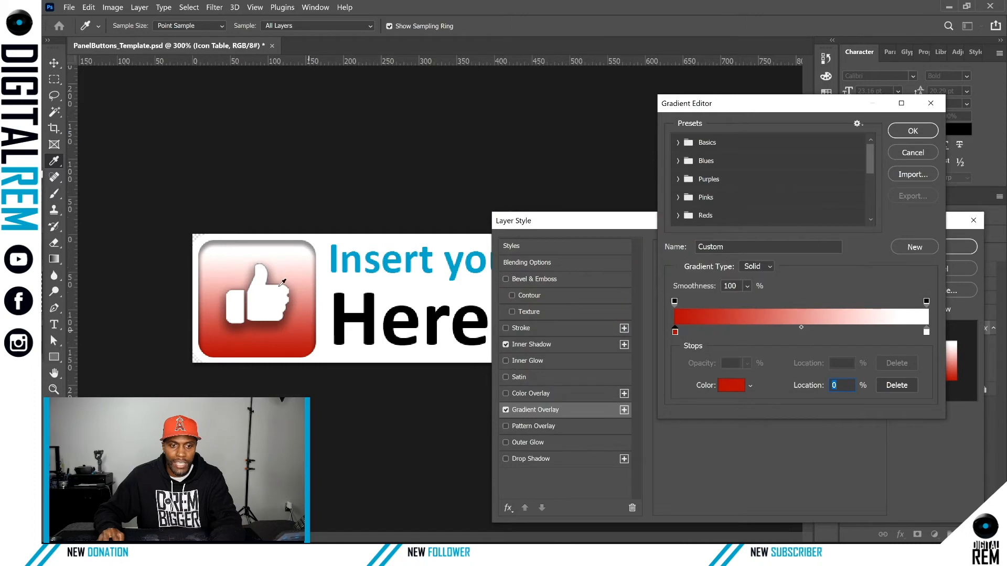
Sample the gradient's red for its end color stop and darken that stop to dark red 6e0808
left_click(926, 332)
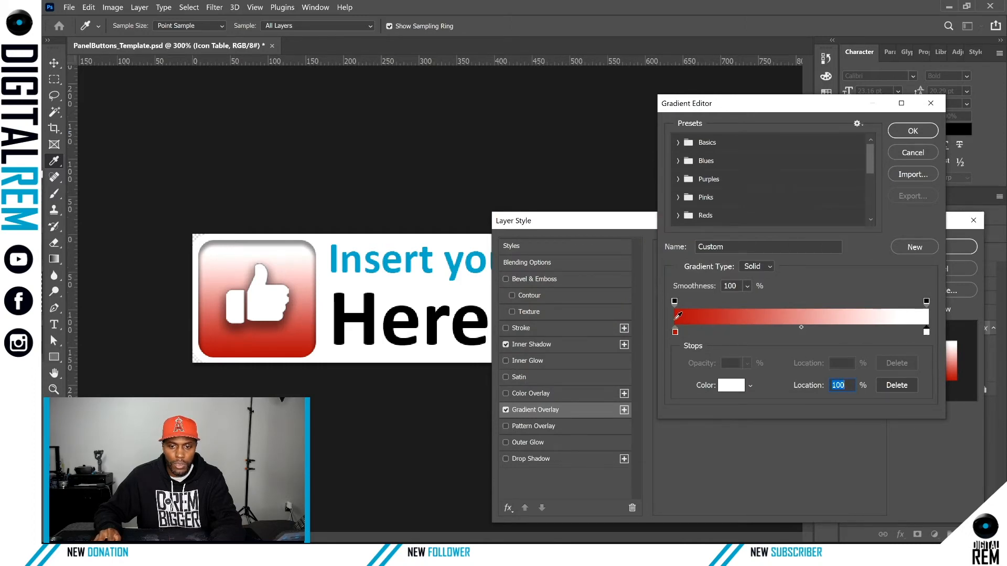
left_click(676, 319)
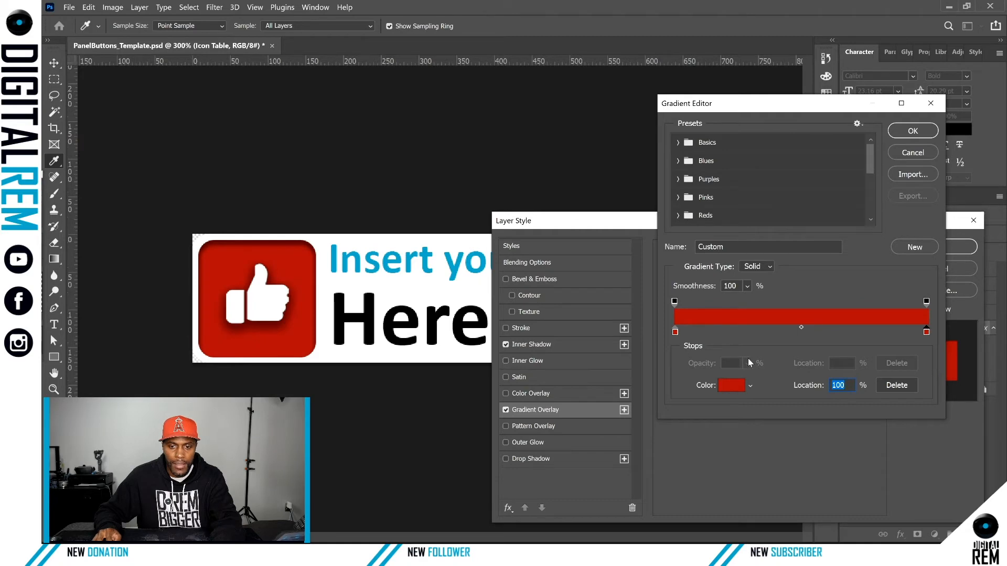
left_click(730, 386)
left_click(638, 323)
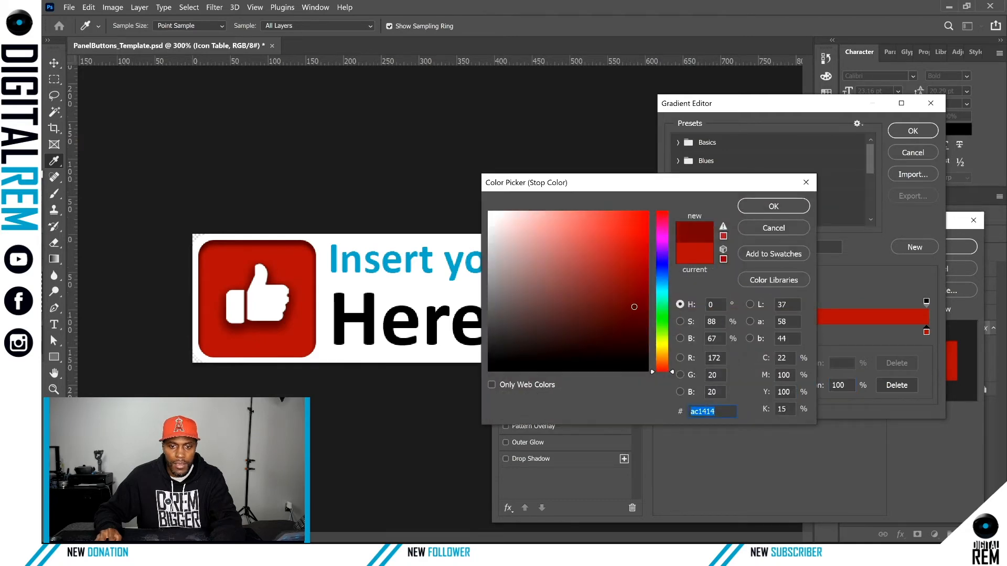
left_click_drag(637, 322, 636, 302)
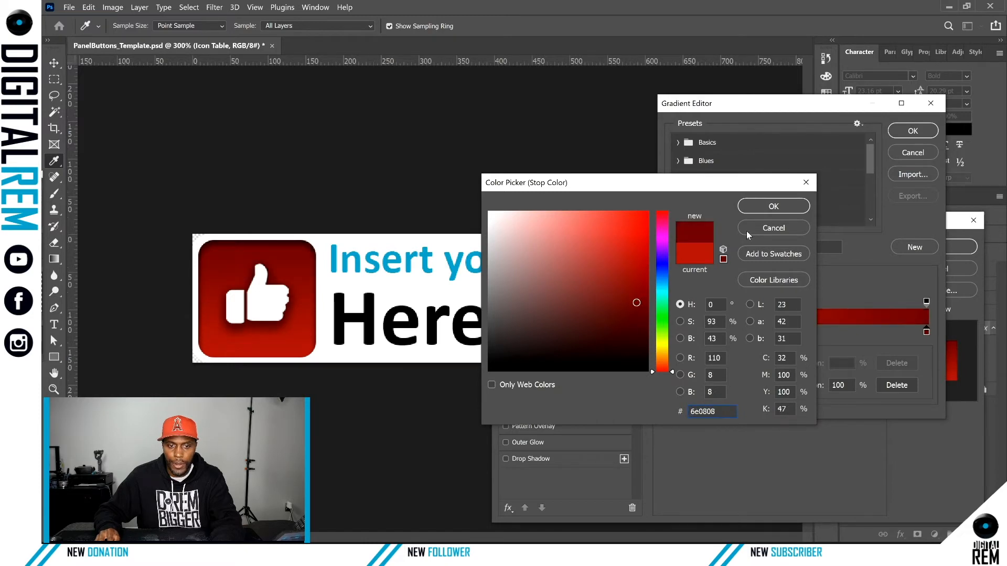
left_click(773, 206)
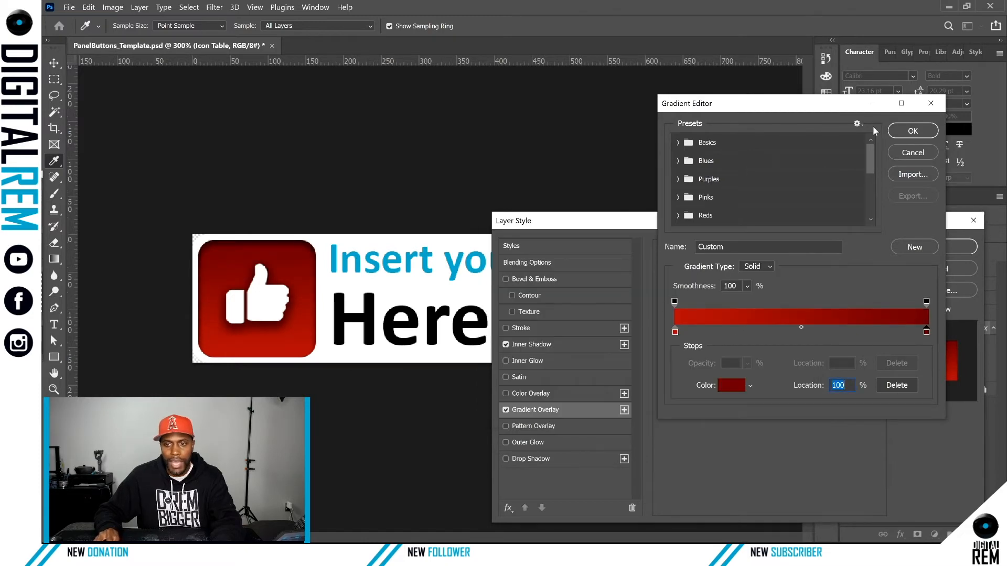
Discard the gradient edit, turn off the Gradient Overlay, cancel the layer style changes and deselect the Icon Table layer
left_click(912, 153)
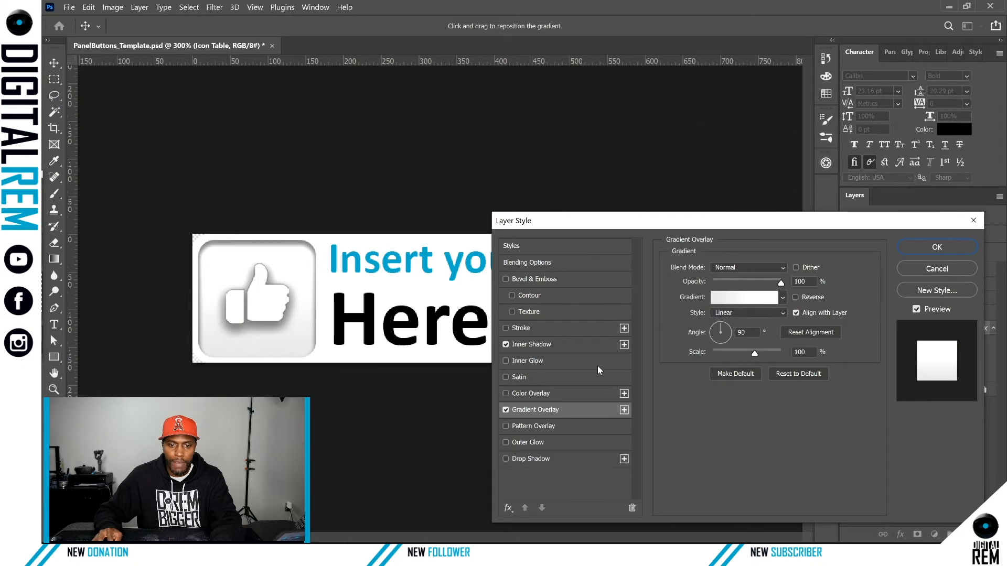
left_click(506, 410)
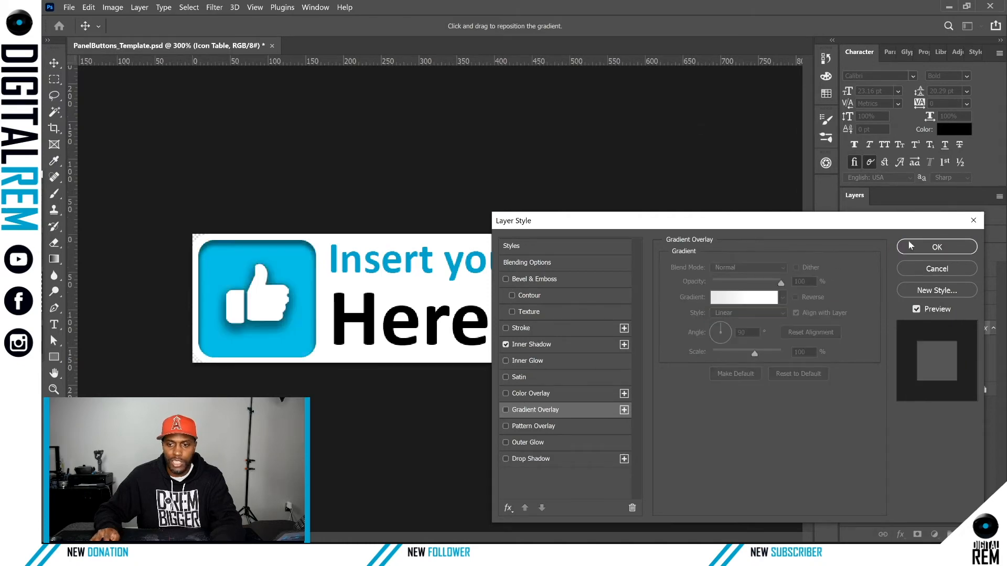
left_click(942, 269)
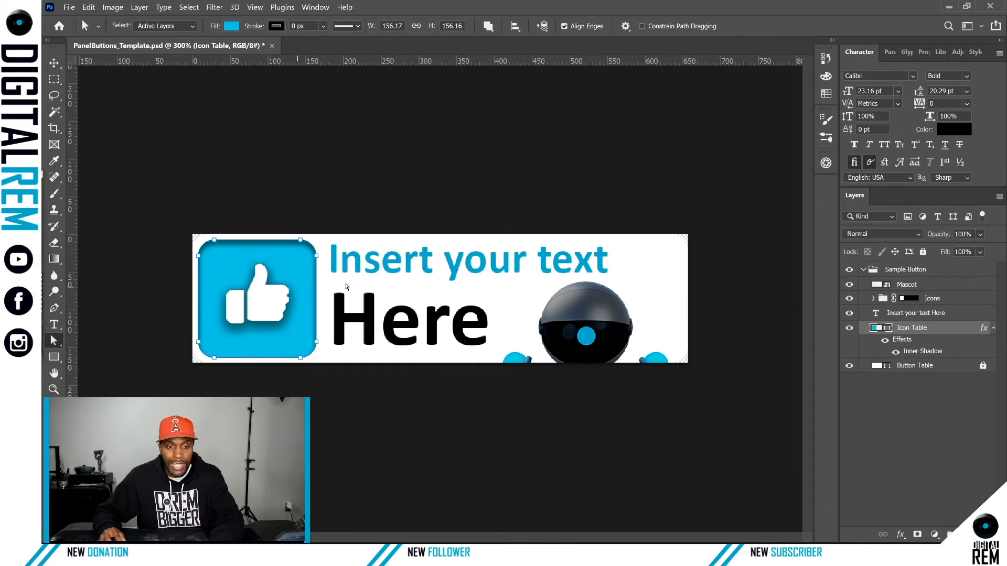
left_click(877, 483)
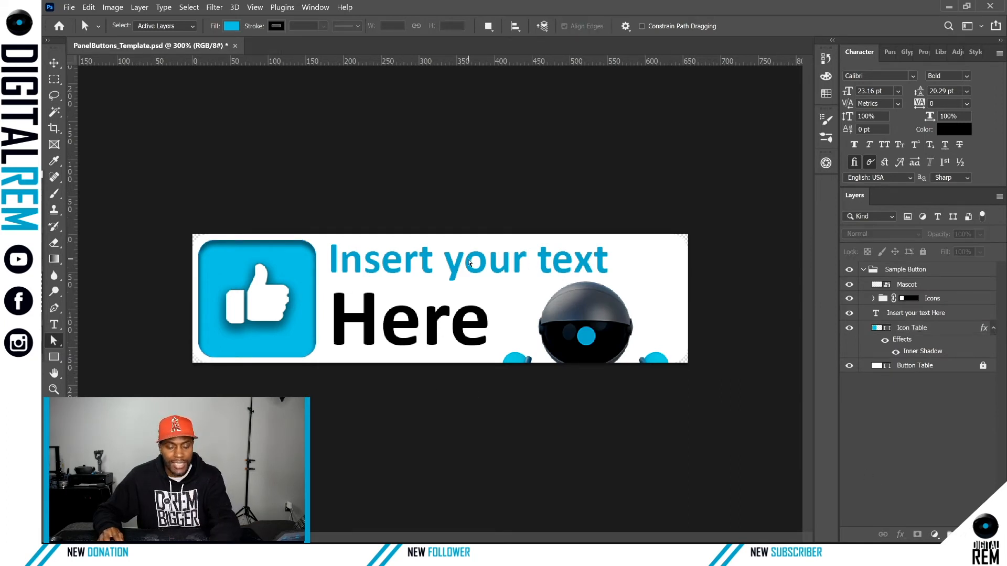
Recolor the "Insert your text" line from the placeholder text to green 6dc71d
key("t")
left_click(418, 263)
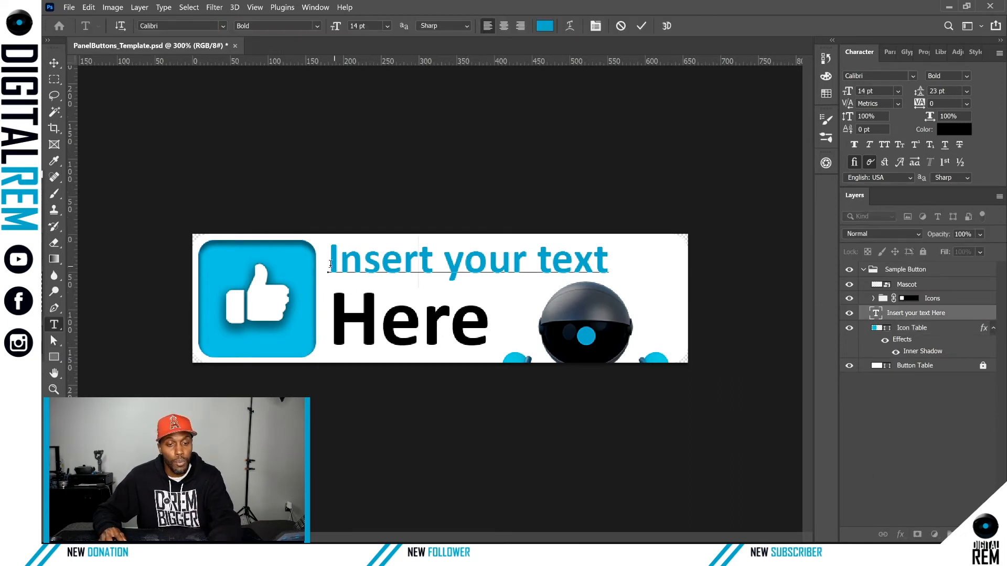
left_click_drag(327, 261, 630, 269)
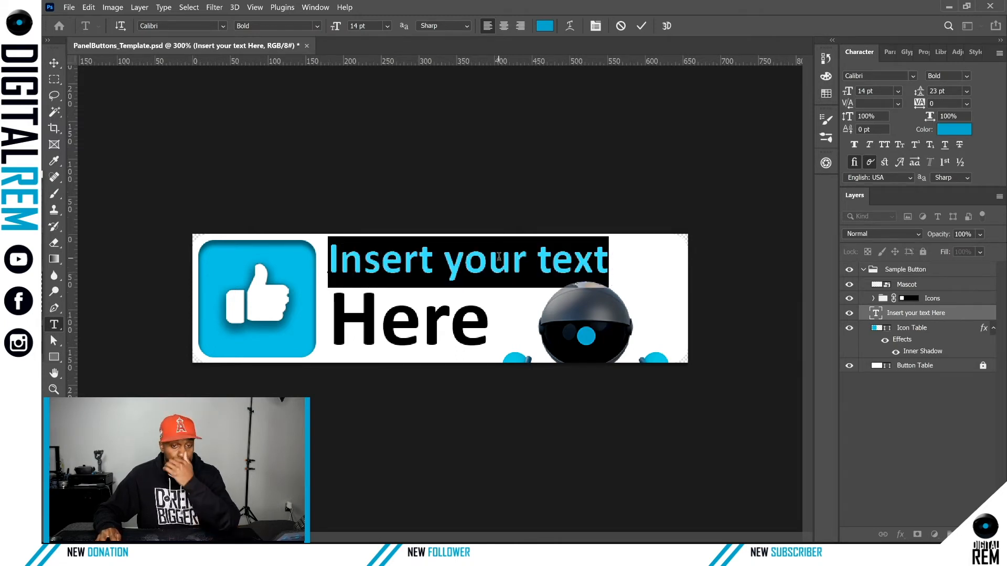
left_click(345, 261)
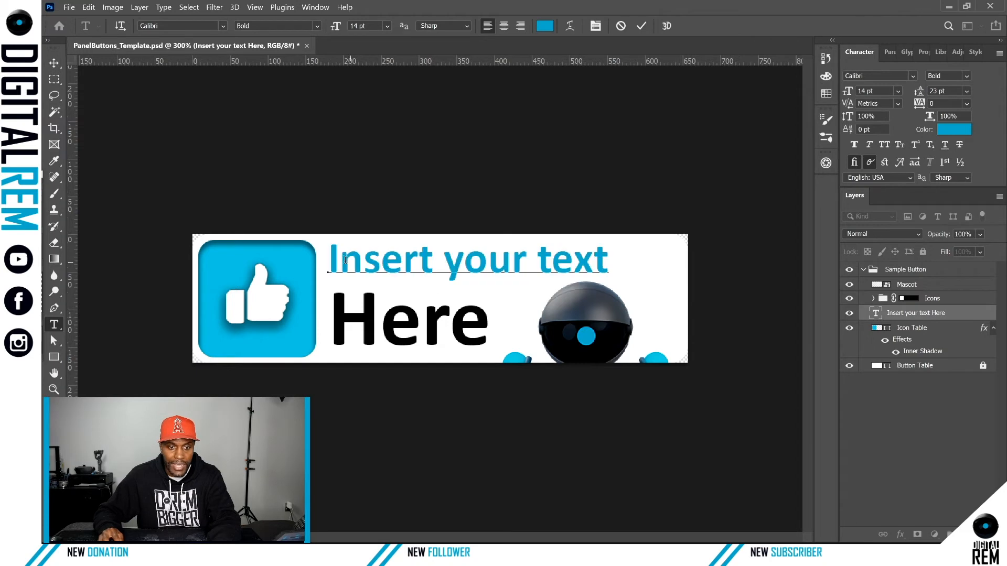
left_click_drag(328, 258, 623, 253)
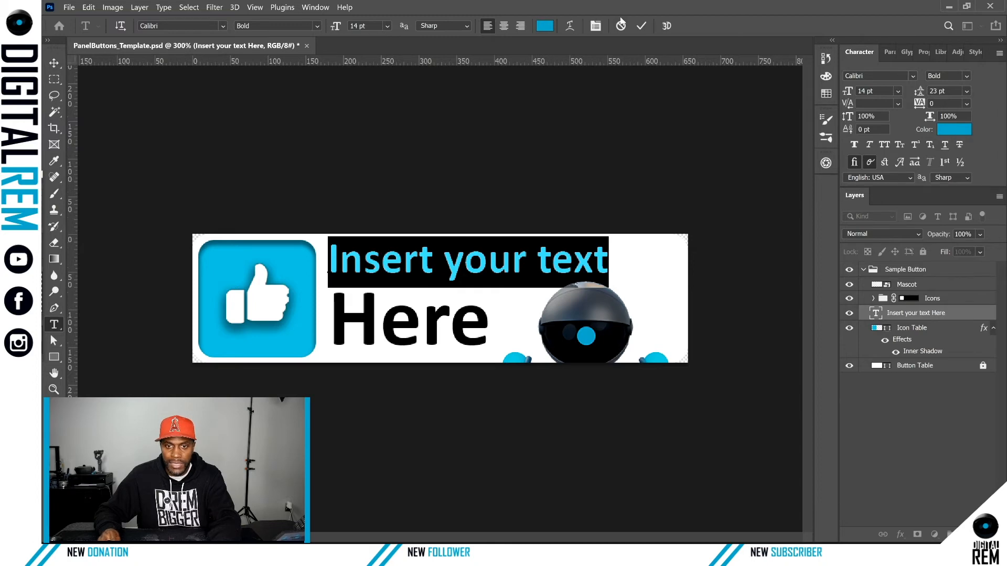
left_click(946, 132)
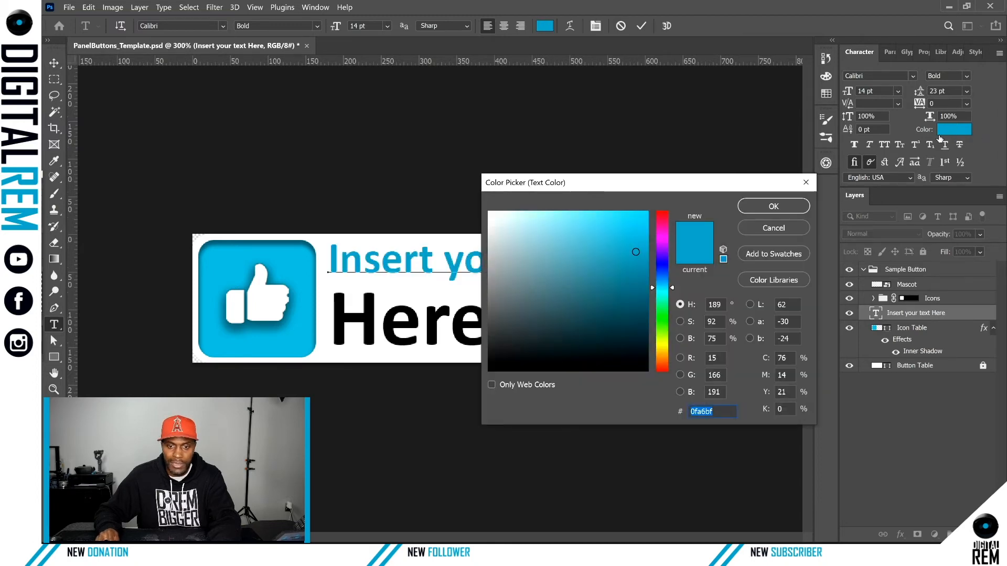
left_click_drag(660, 238, 659, 224)
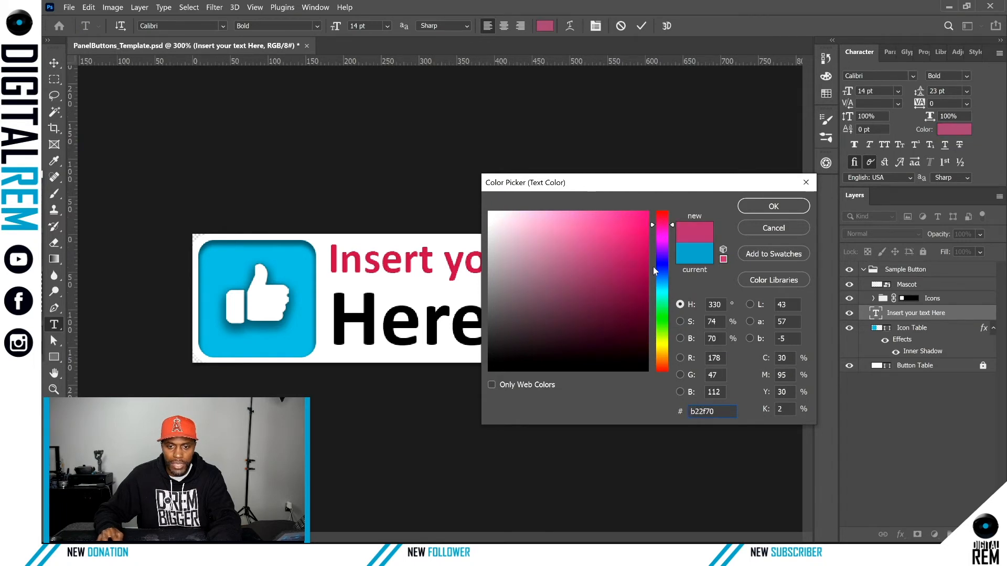
left_click(656, 288)
left_click_drag(626, 228, 623, 261)
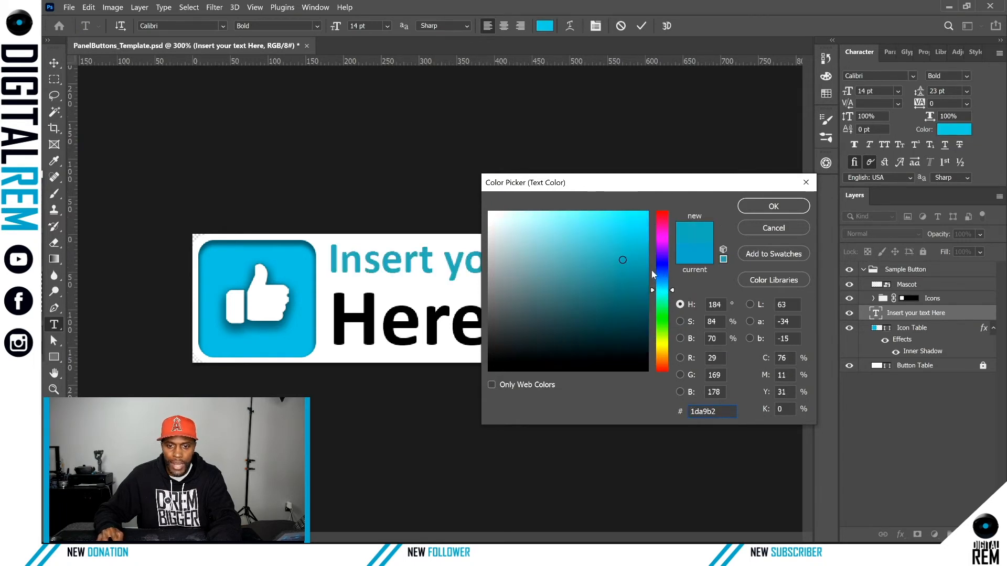
left_click_drag(660, 290, 662, 330)
left_click_drag(625, 300, 625, 246)
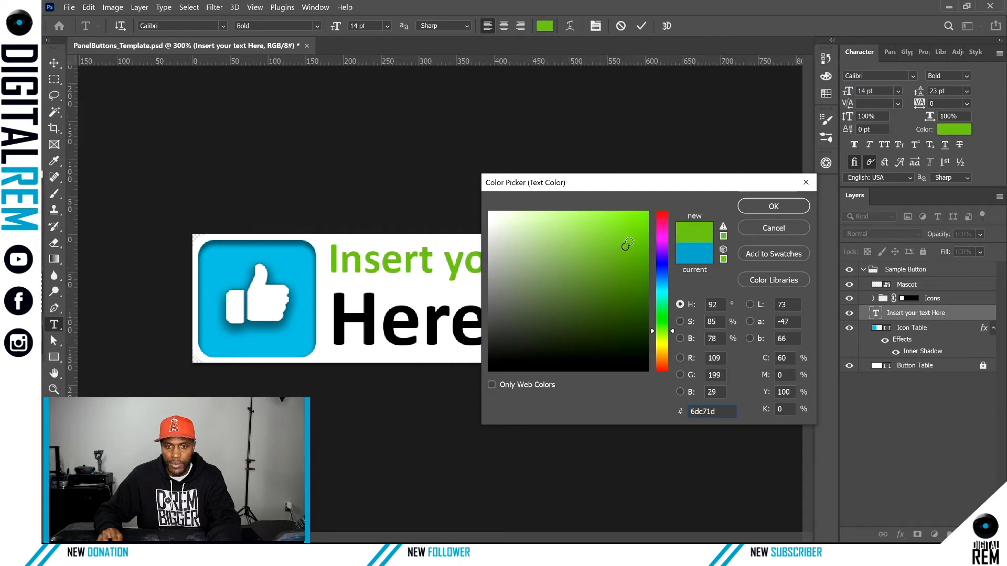
left_click(751, 208)
Select both lines of the placeholder text and look through their paragraph, glyph and character options
left_click(380, 320)
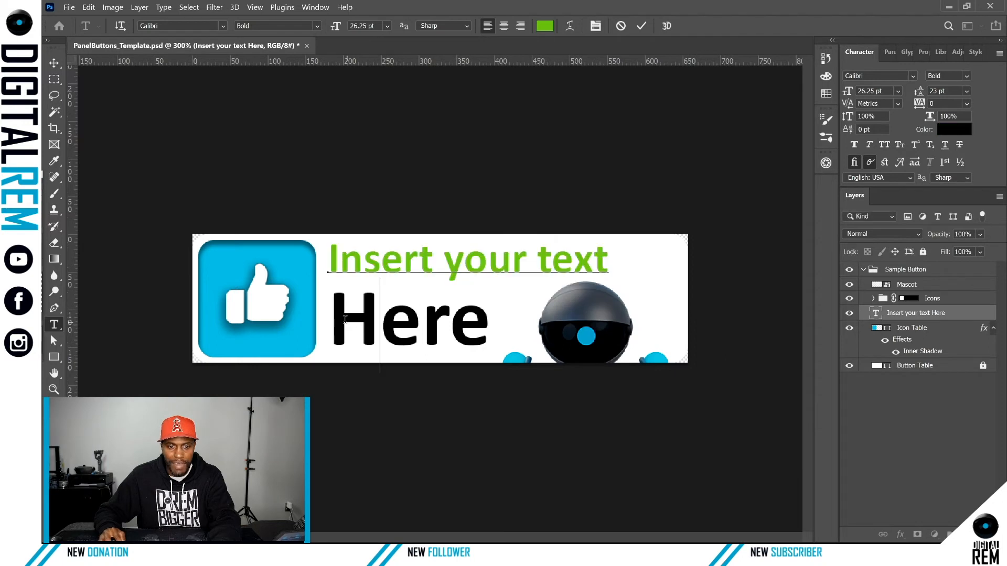
left_click_drag(331, 317, 490, 315)
left_click(484, 315)
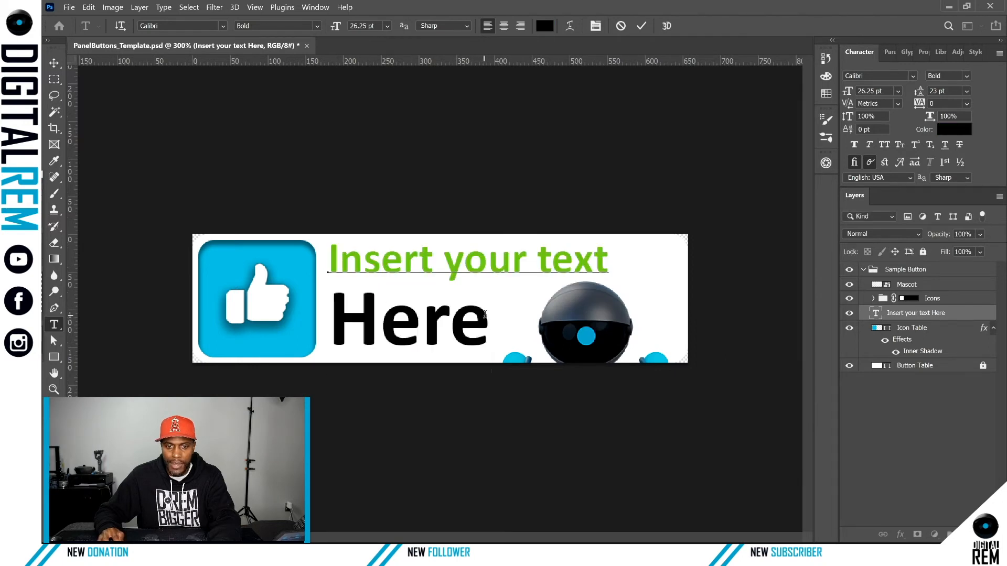
left_click_drag(432, 297, 327, 267)
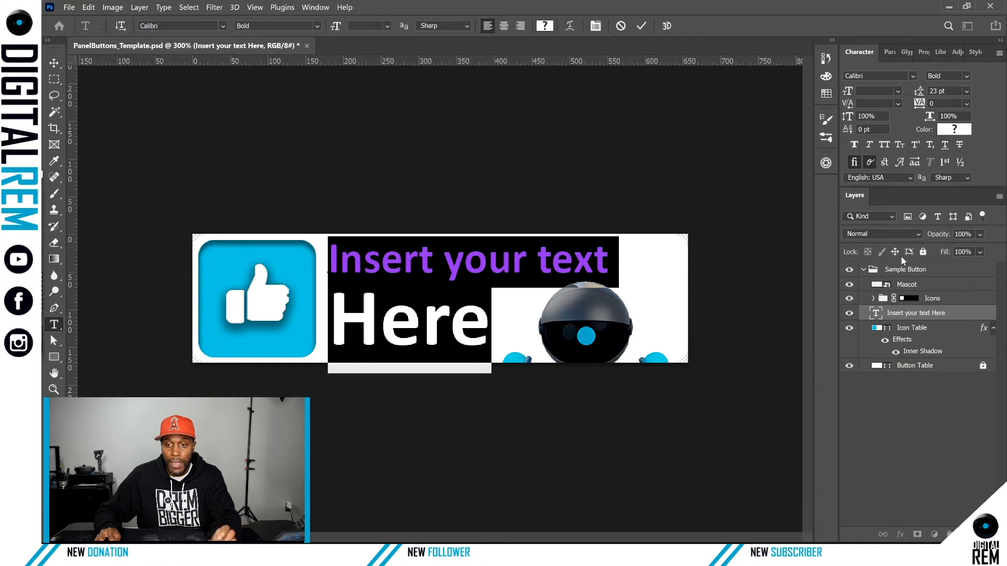
left_click(890, 52)
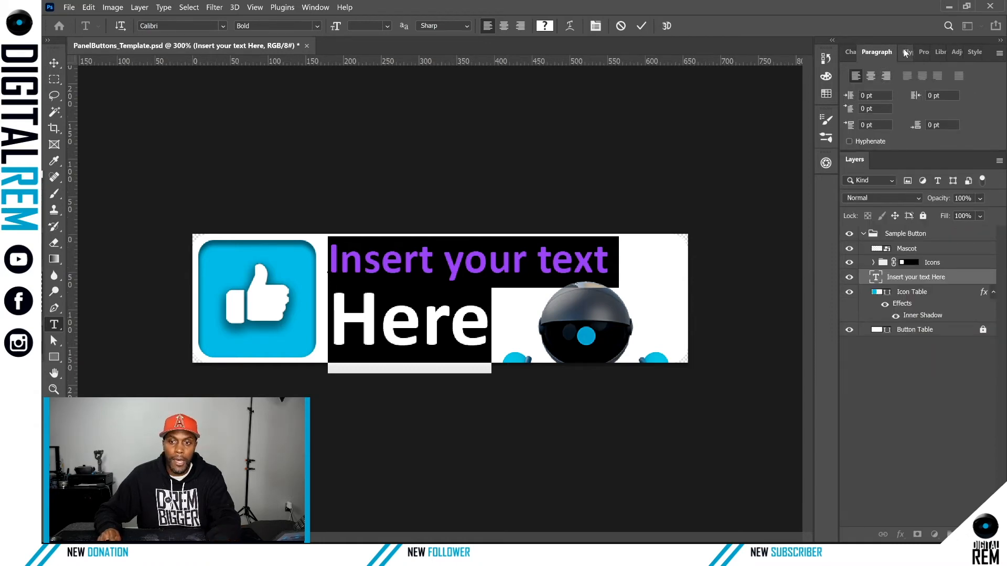
left_click(905, 52)
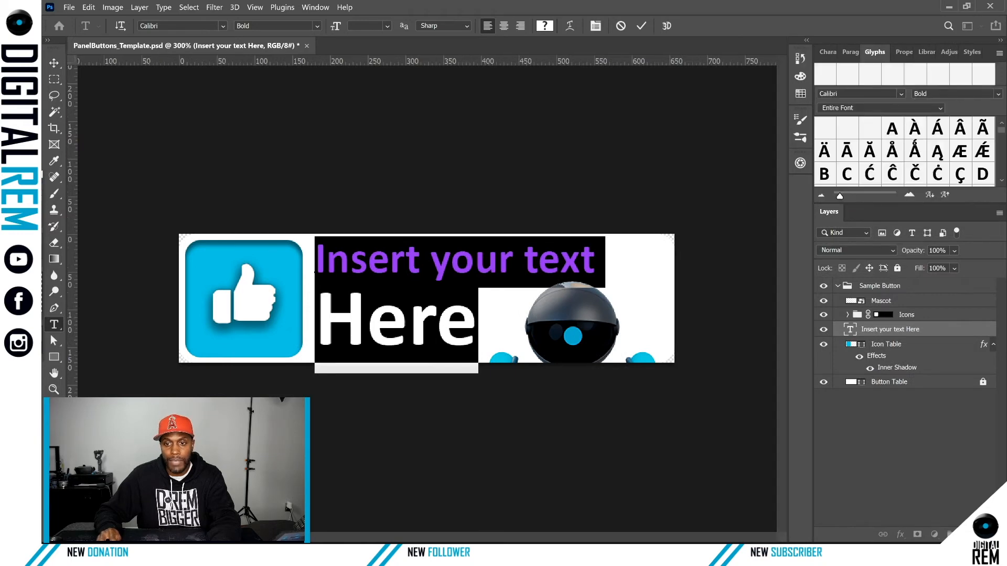
left_click(849, 52)
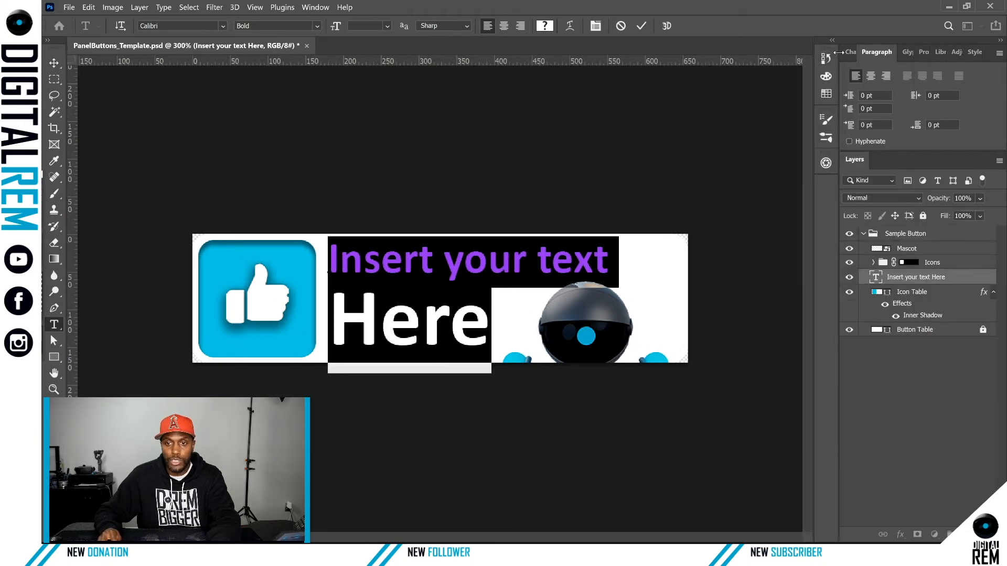
left_click(850, 52)
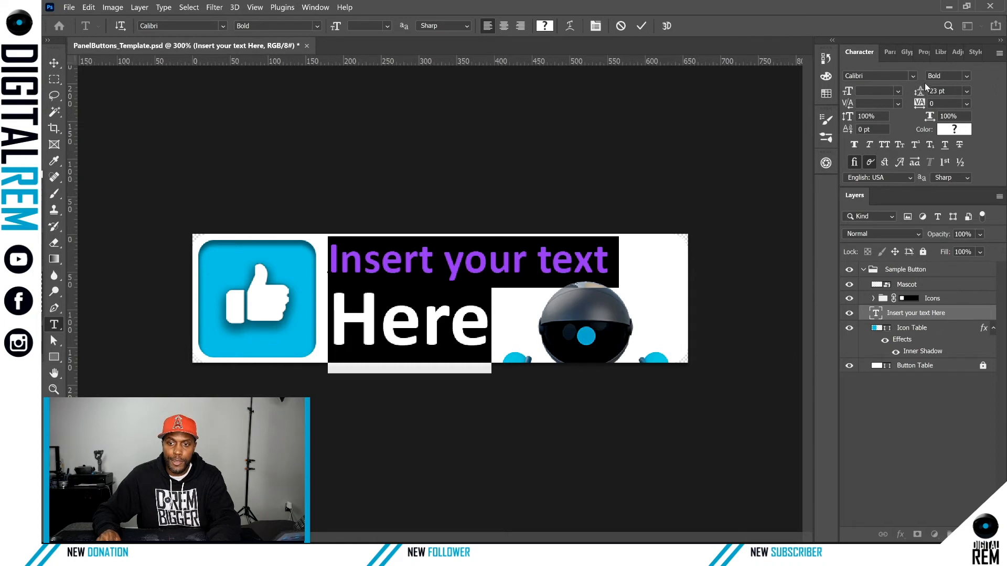
Tighten the leading of the selected placeholder text to 18 pt and check the available kerning options
left_click(896, 91)
left_click(895, 91)
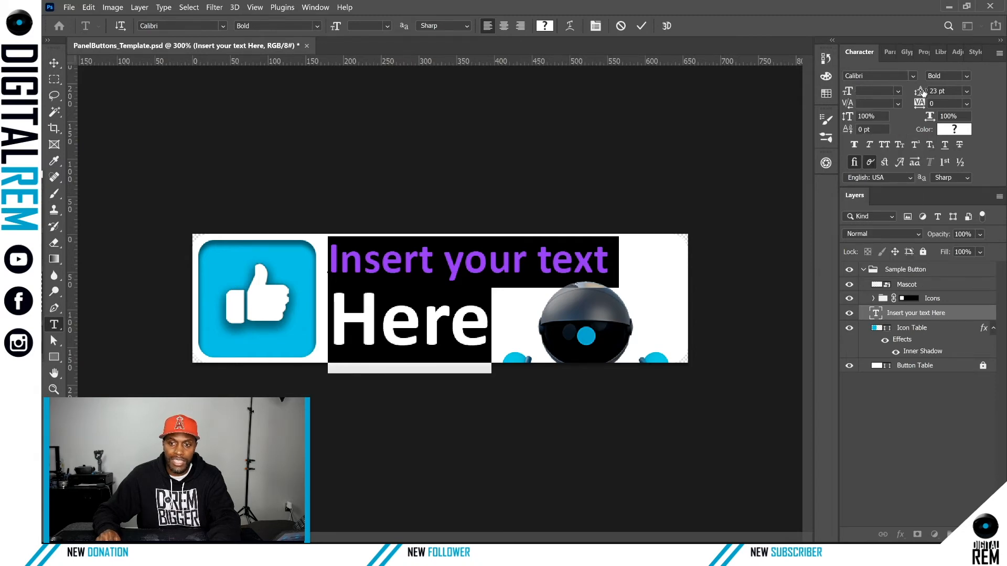
left_click_drag(922, 92, 921, 93)
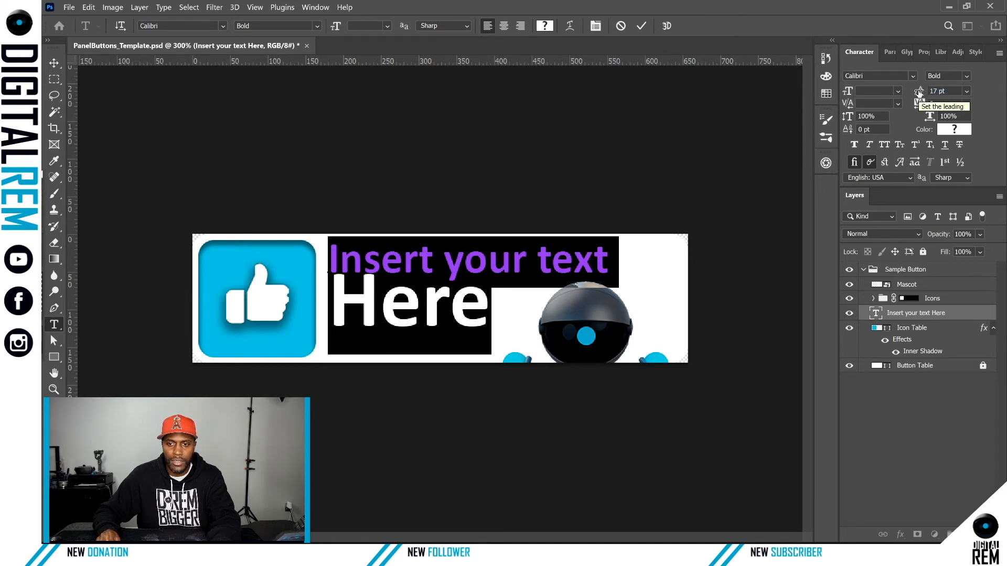
left_click_drag(919, 92, 919, 93)
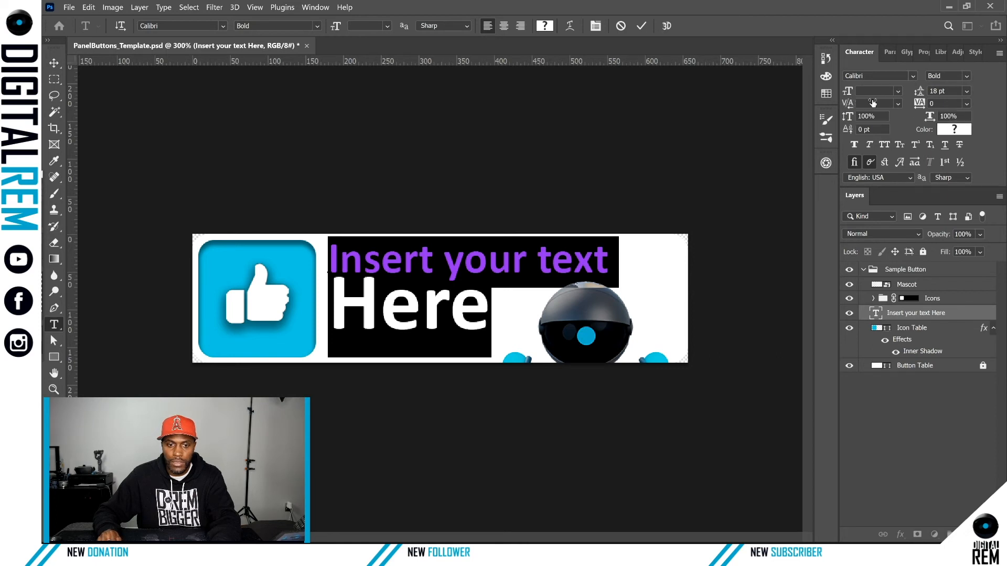
left_click_drag(872, 103, 852, 105)
left_click(898, 104)
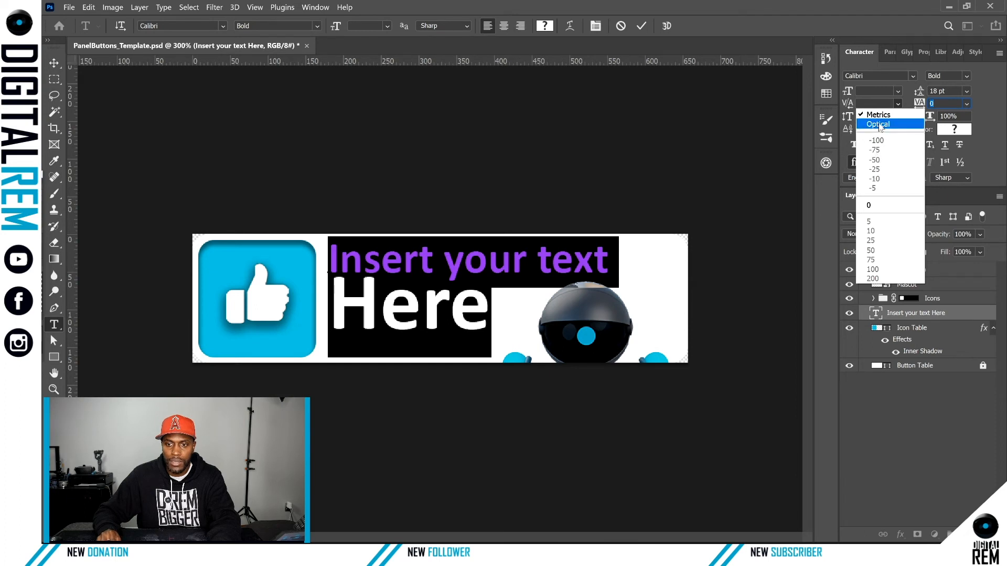
left_click(987, 125)
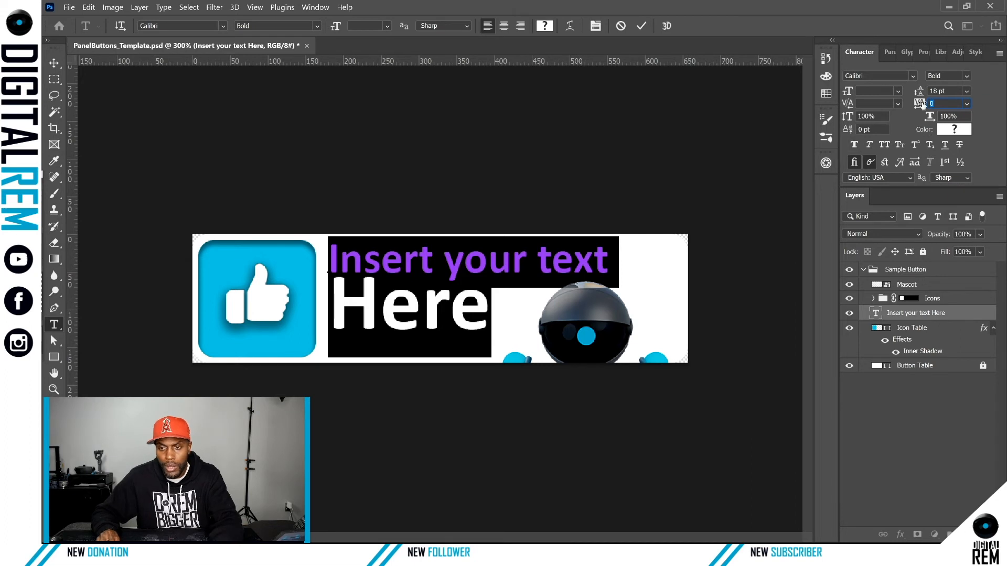
Try 14 pt and 20 pt leading on the placeholder text, set it to 23 pt and finish the text edit
left_click_drag(920, 92, 918, 93)
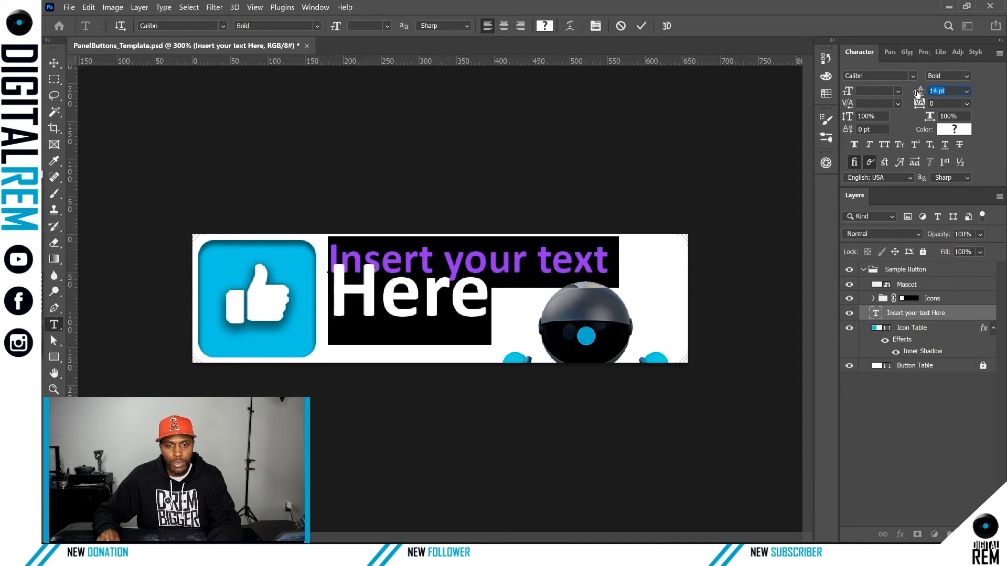
left_click(933, 102)
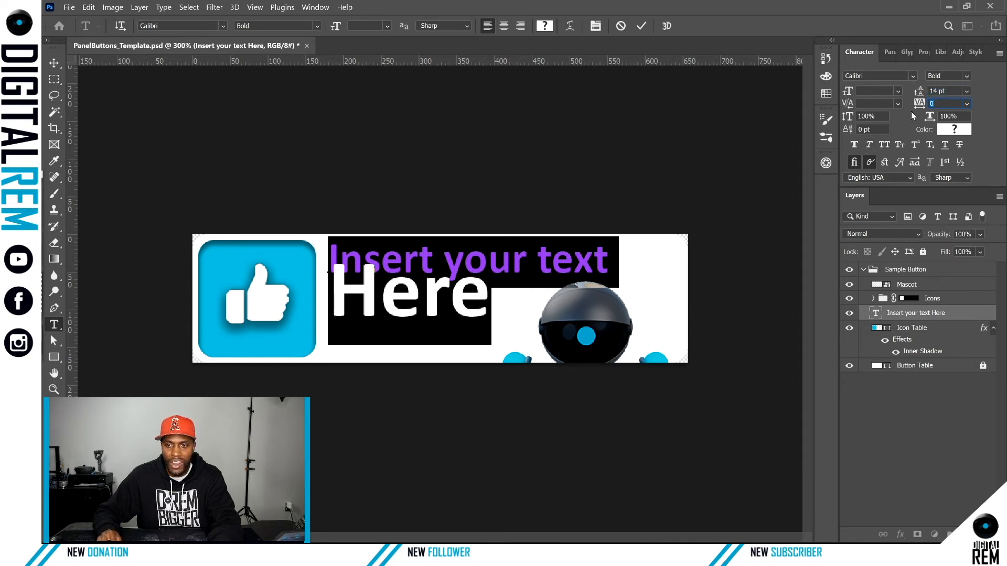
left_click_drag(920, 92, 926, 92)
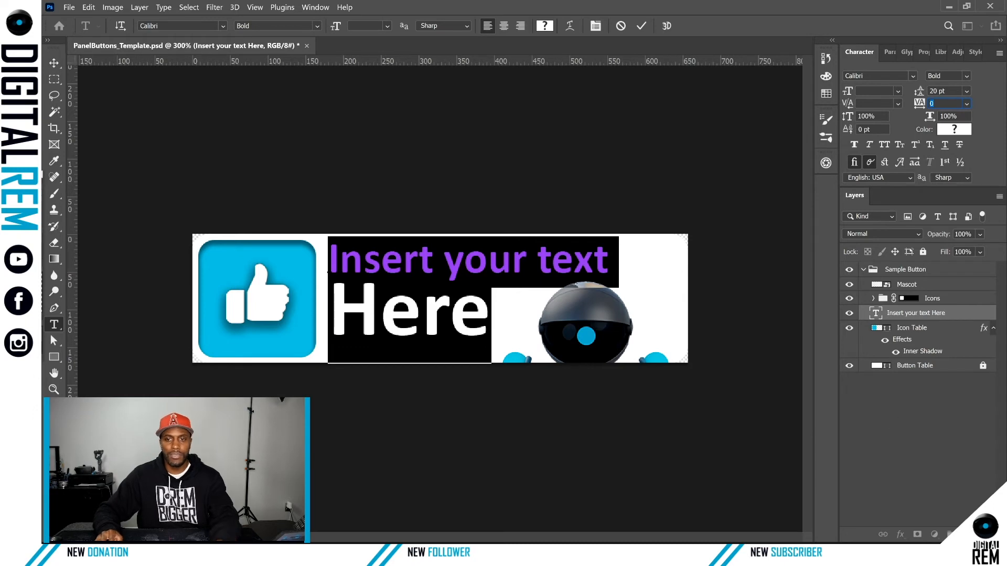
left_click_drag(918, 91, 922, 92)
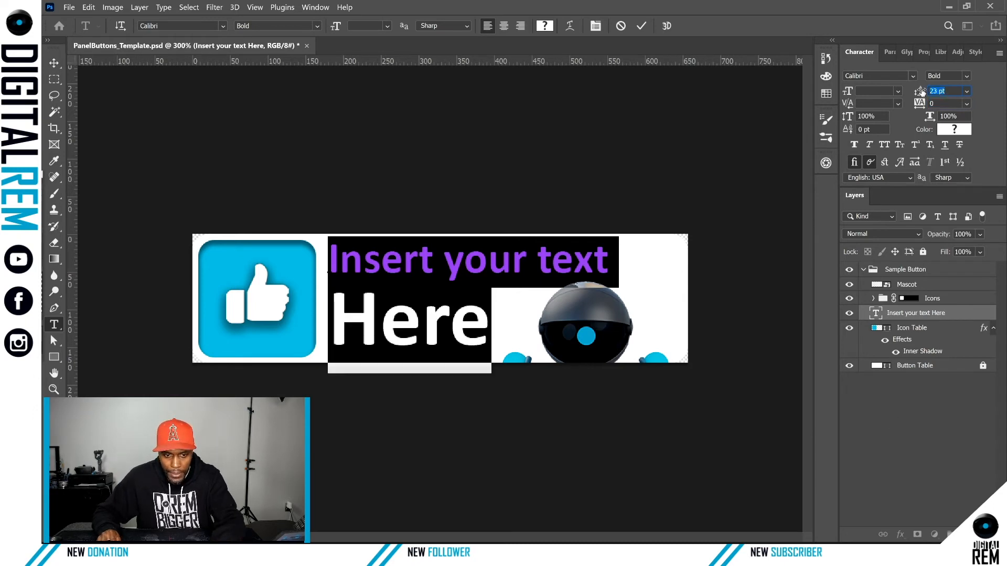
key("Tab")
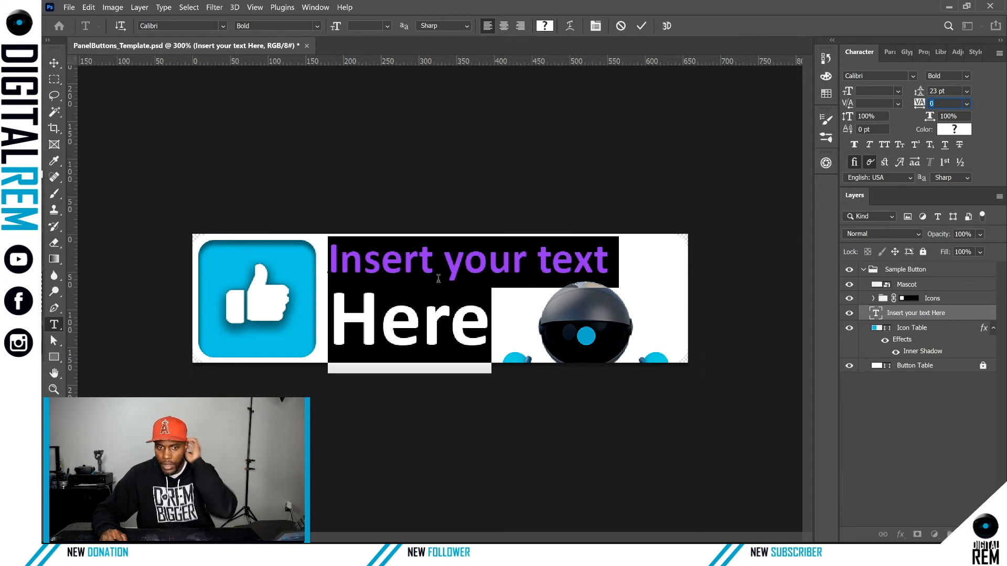
left_click(885, 388)
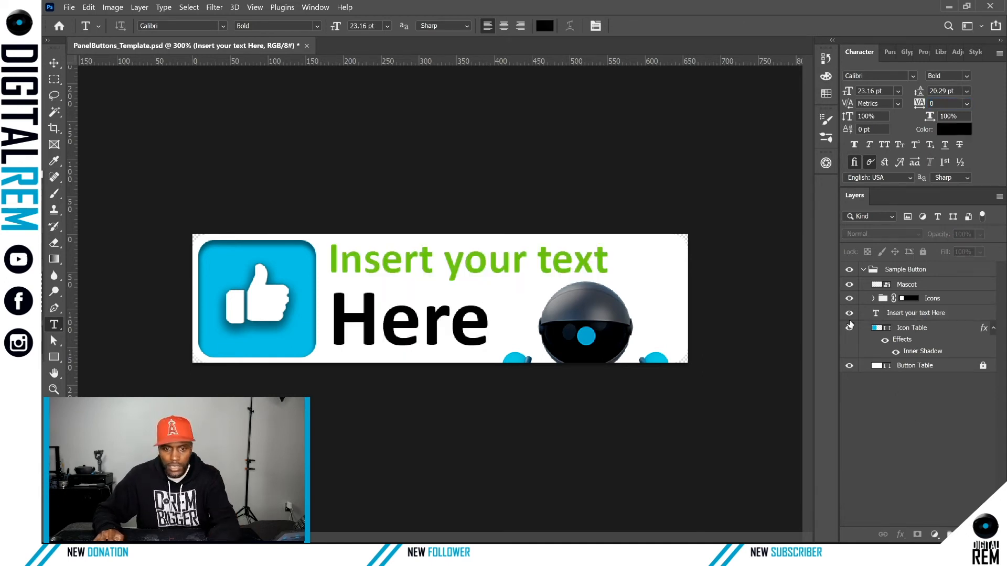
Step back through the document history to the Layer Visibility (Save) state and to earlier Layer Visibility states
left_click(826, 58)
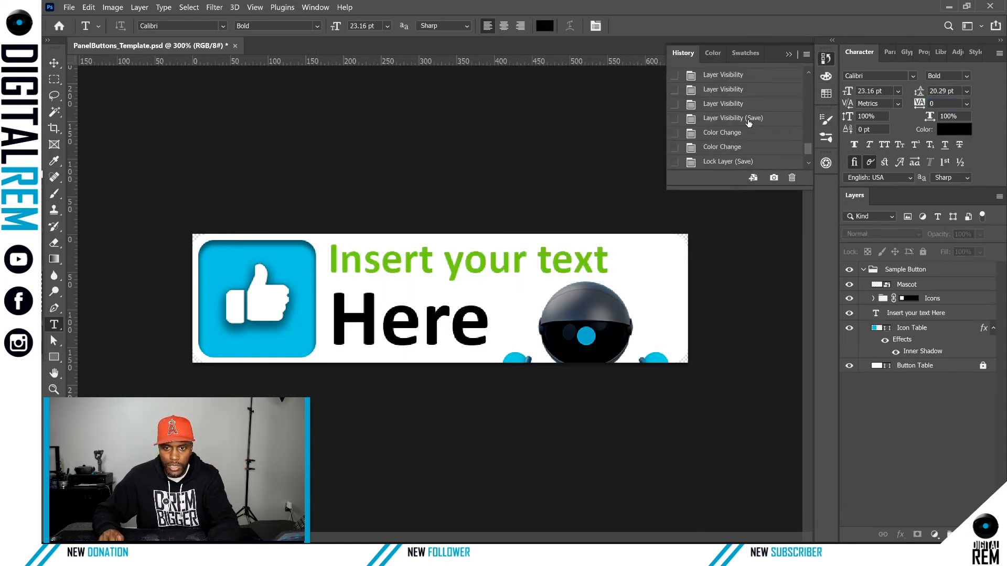
left_click(748, 118)
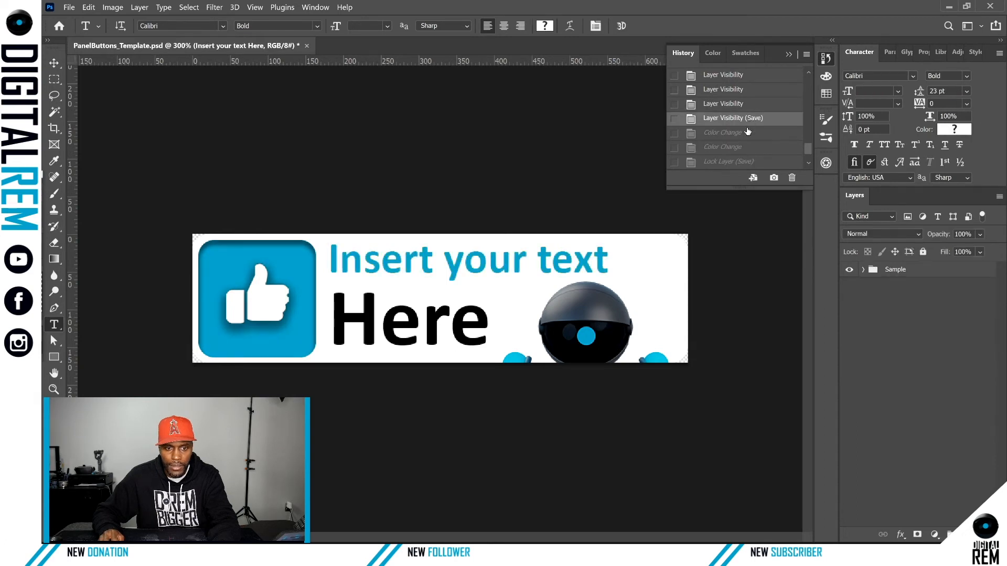
scroll(747, 131, "up", 4)
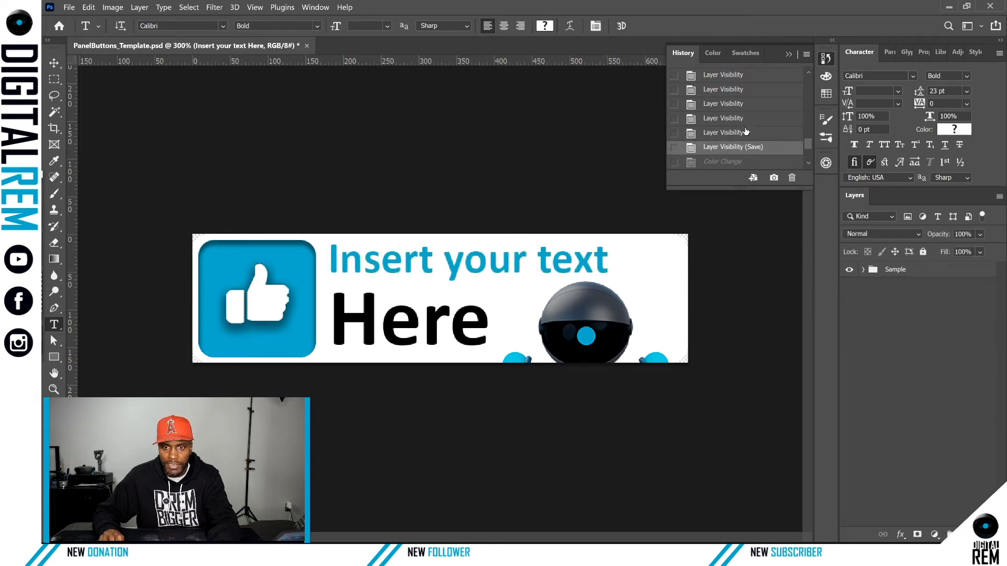
scroll(747, 127, "up", 1)
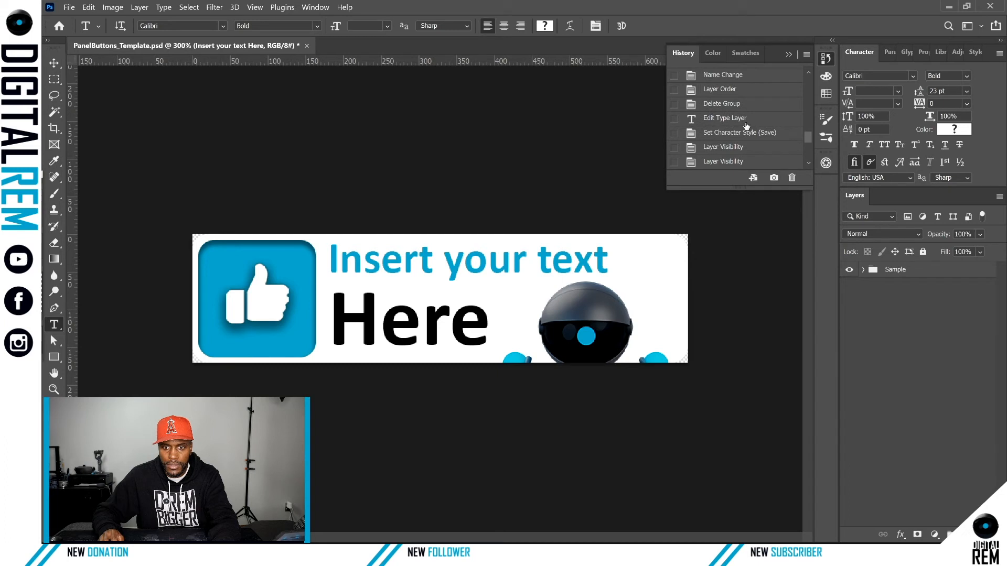
scroll(746, 126, "down", 1)
left_click(739, 134)
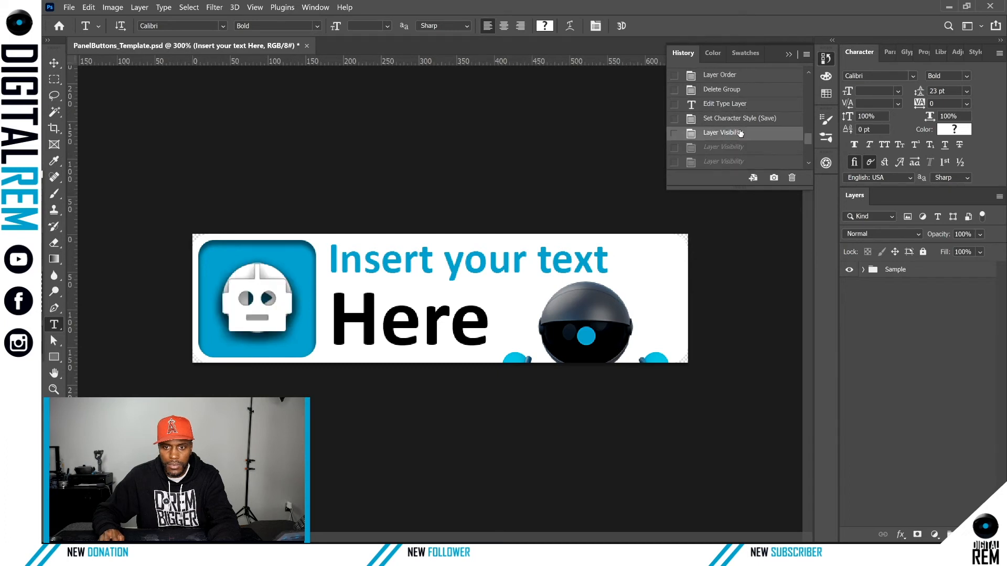
scroll(740, 133, "down", 1)
left_click(740, 133)
scroll(740, 135, "down", 1)
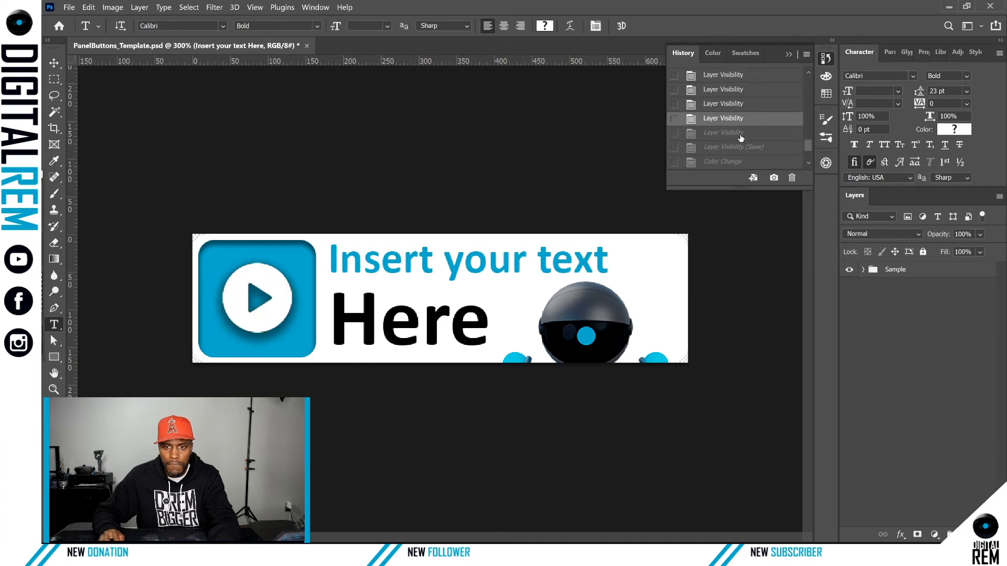
Restore the Layer Visibility (Save) history state just before the color changes and save the template
scroll(740, 137, "down", 1)
left_click(740, 137)
scroll(741, 139, "down", 1)
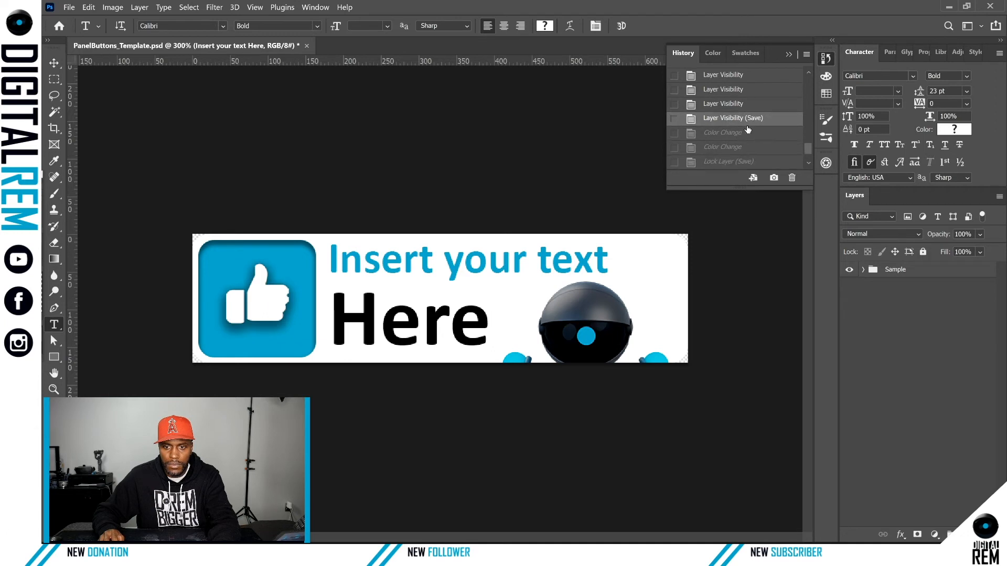
key("ctrl+s")
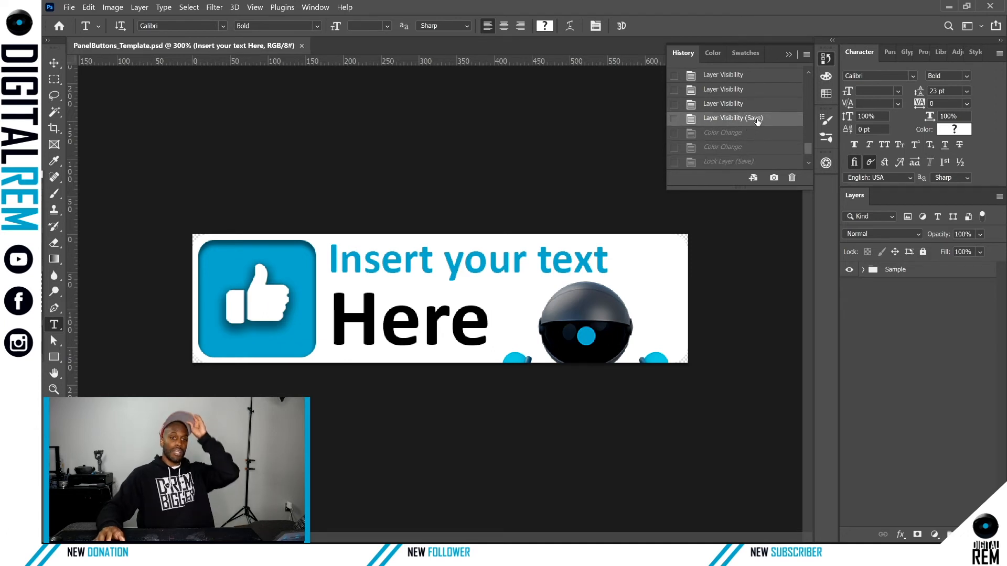